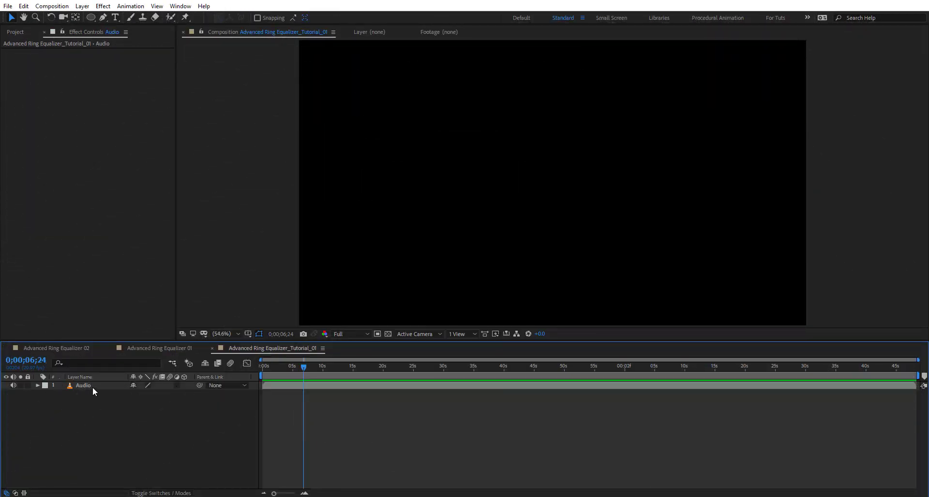
Create a white composition-sized solid layer named EQ above the Audio layer.
left_click(284, 367)
left_click_drag(285, 367, 295, 367)
key("ctrl+y")
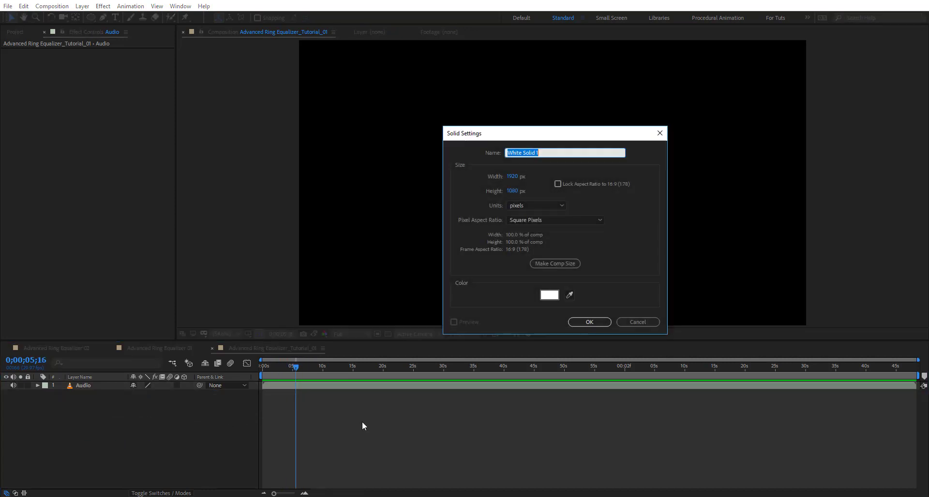
type("EQ")
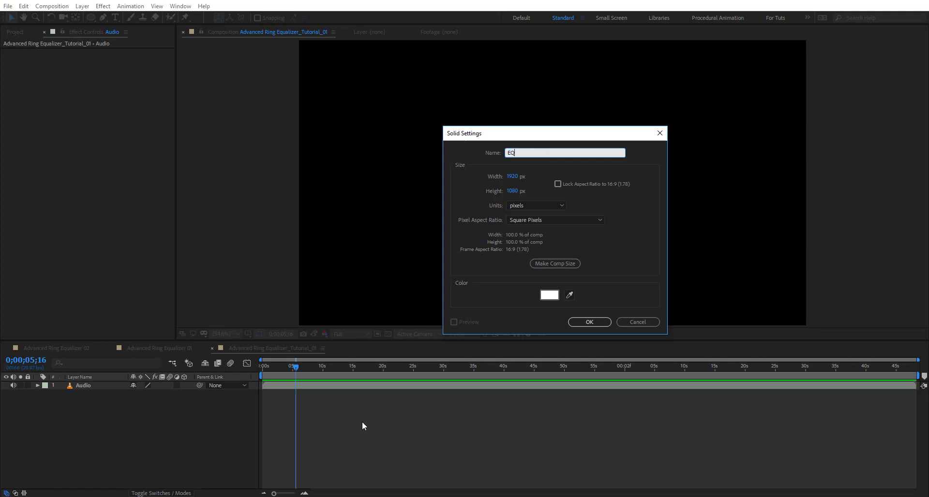
left_click(555, 263)
left_click(589, 321)
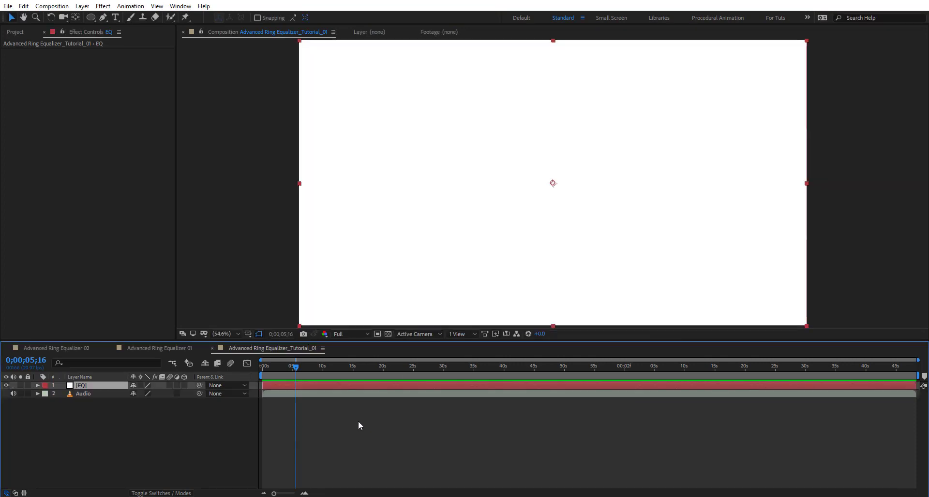
Add a circular mask centred on the EQ solid with the Ellipse tool and set its mask mode to None.
left_click(94, 19)
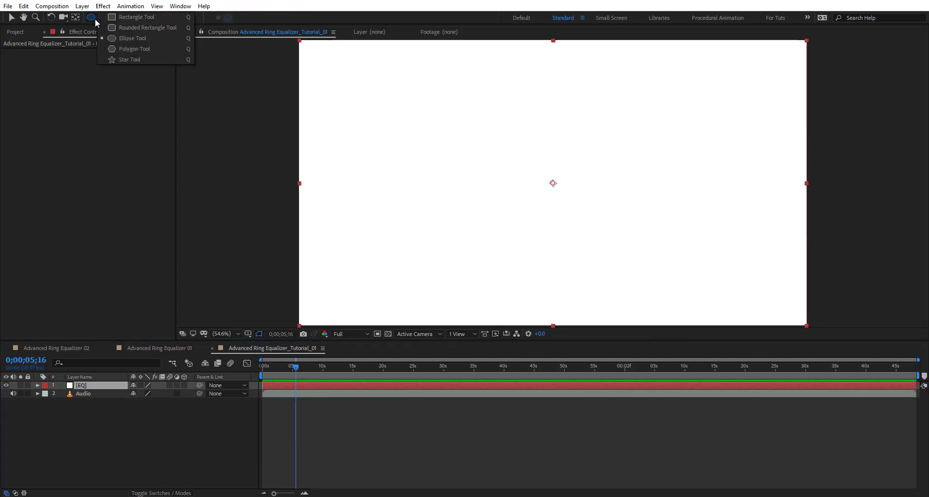
left_click(127, 37)
left_click_drag(553, 182, 643, 270)
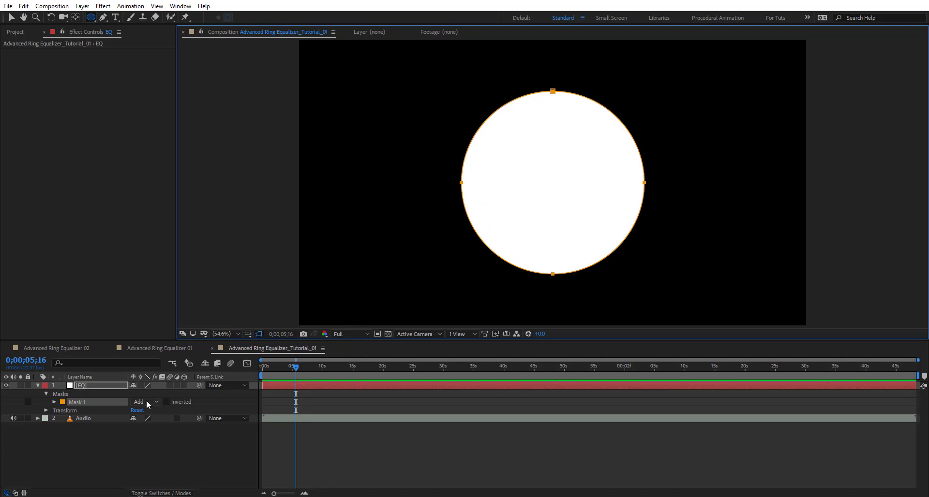
left_click(146, 402)
left_click(154, 412)
left_click(37, 385)
Apply the Audio Spectrum effect to the EQ layer.
key("ctrl+space")
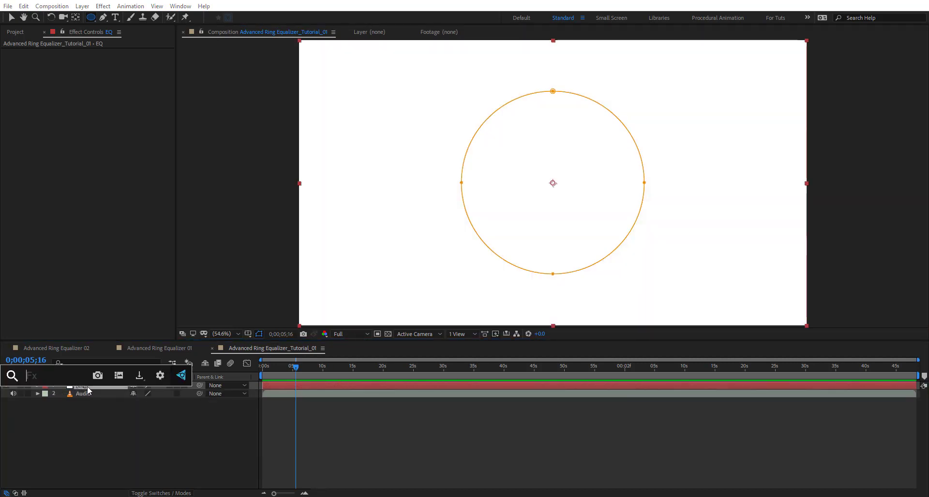
type("audio")
key("Return")
key("v")
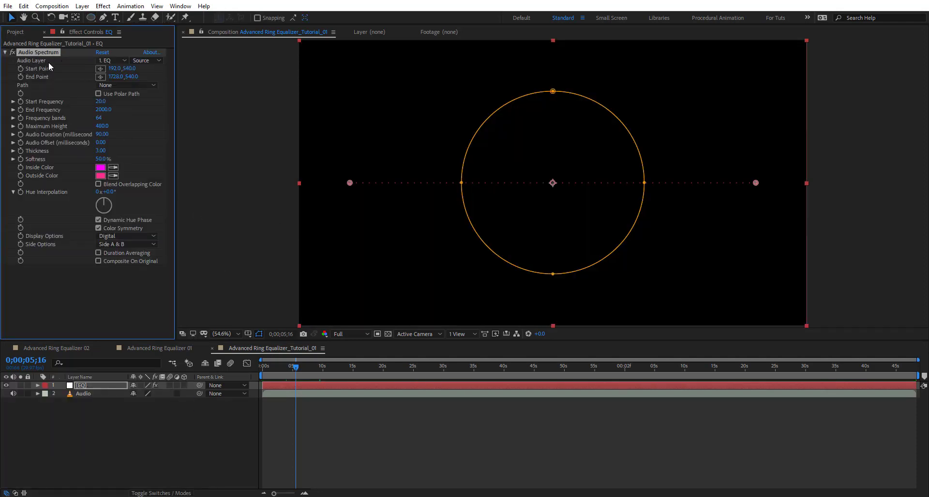
Set the spectrum's audio layer to Audio and its path to Mask 1, and hide the mask outline in the viewer.
left_click(113, 60)
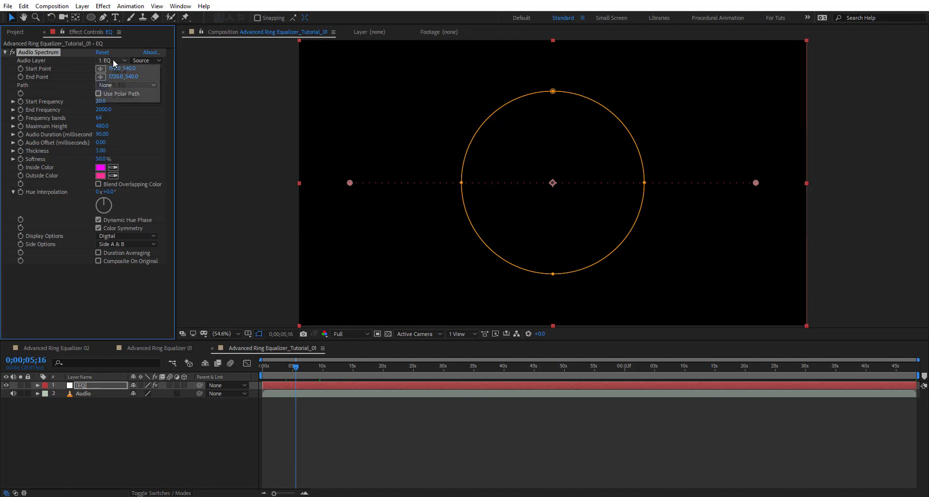
left_click(119, 96)
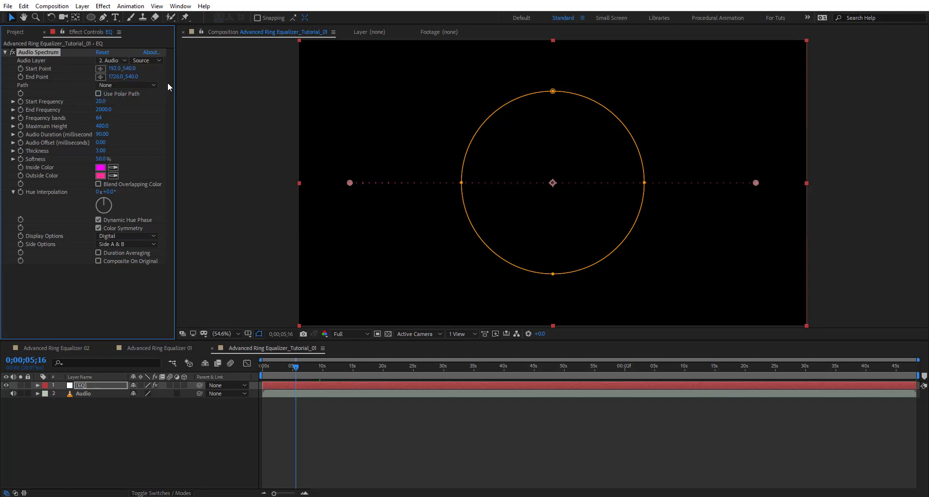
left_click(121, 86)
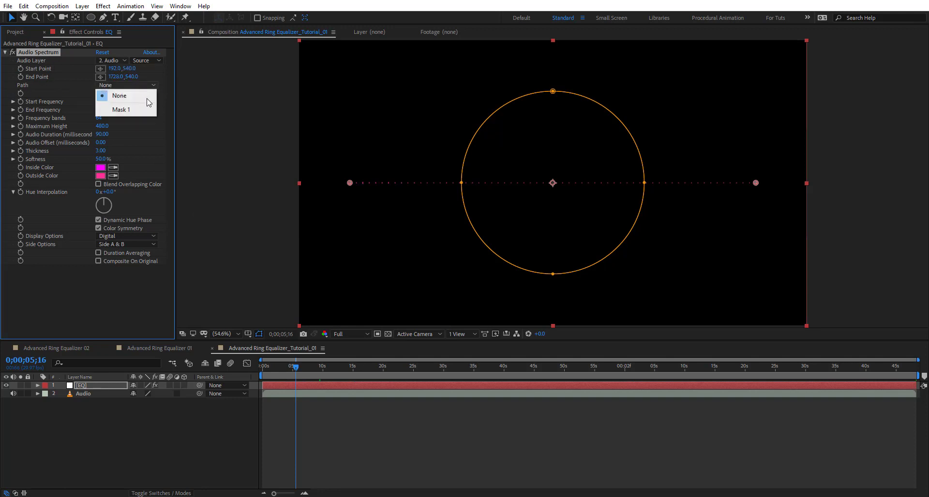
left_click(116, 109)
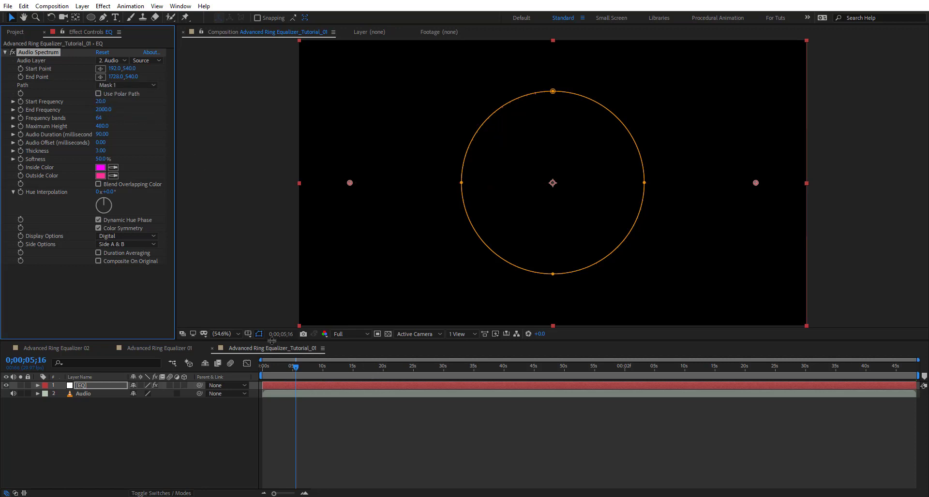
left_click(259, 334)
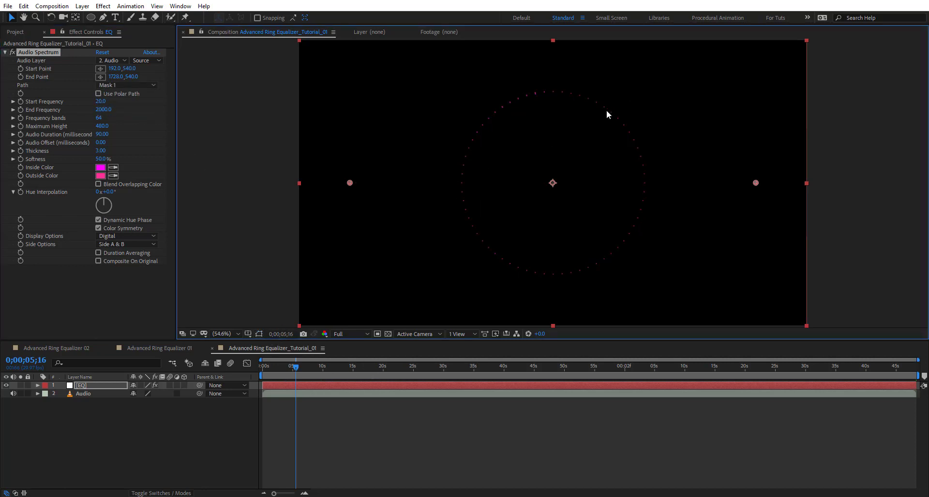
Reveal the Audio layer's waveform and move the current time to the peak at 0;00;06;08.
left_click(317, 395)
key("l")
key("l")
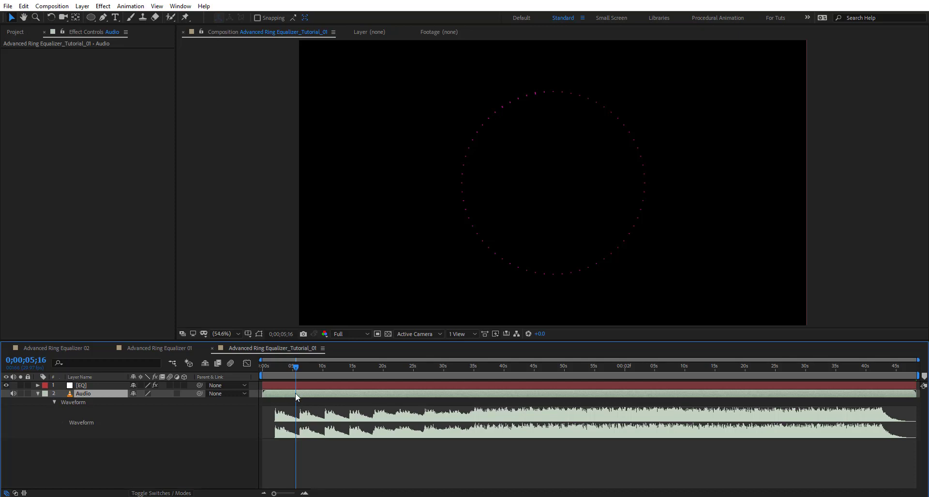
mouse_move(295, 370)
left_mouse_down()
mouse_move(308, 367)
mouse_move(300, 370)
left_mouse_up()
Set the EQ spectrum's maximum height to 9020 and its display option to Analog lines, and check the ring at 0;00;07;04.
left_click(82, 386)
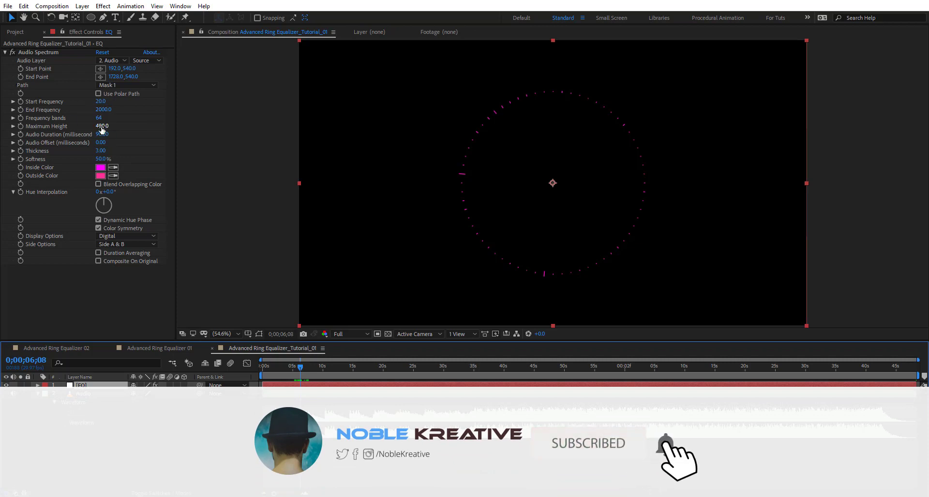
left_click_drag(102, 127, 183, 127)
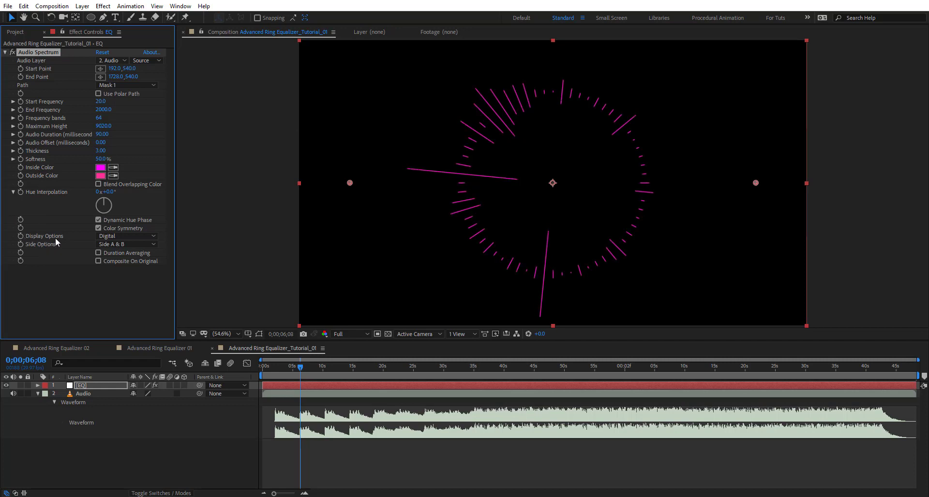
left_click(123, 236)
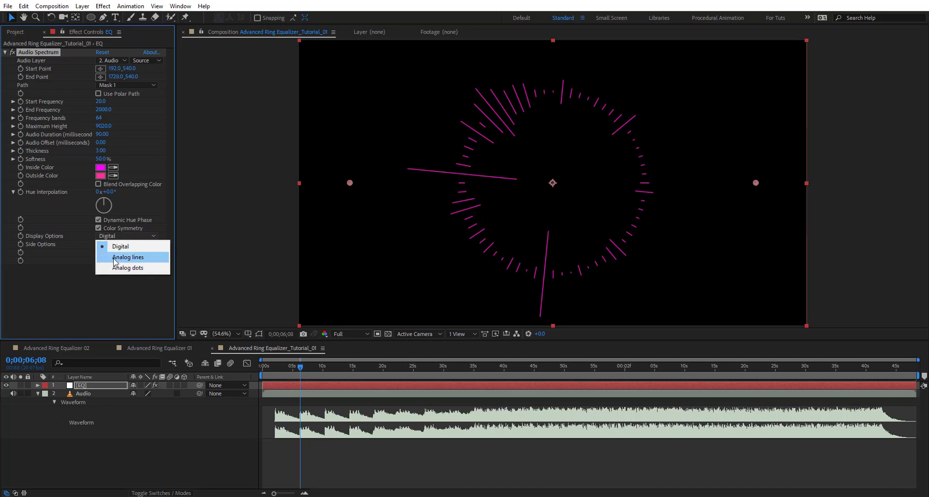
left_click(149, 260)
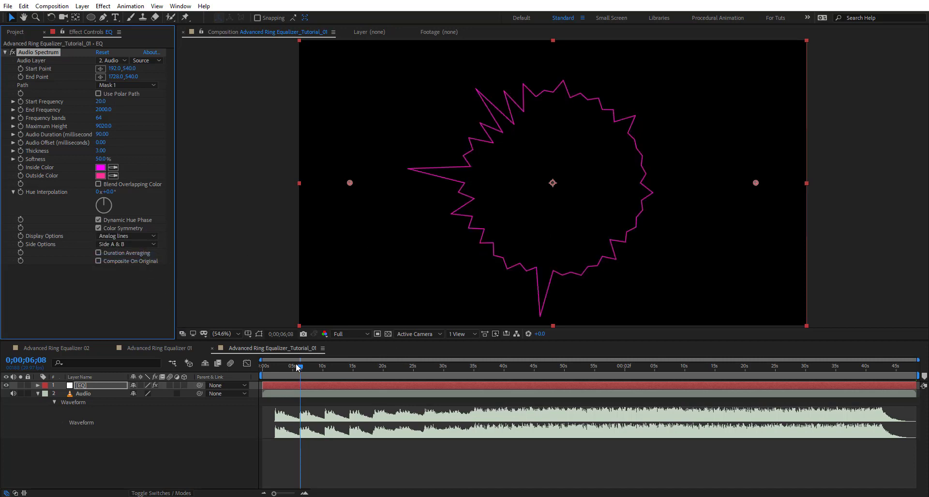
mouse_move(301, 372)
left_mouse_down()
mouse_move(322, 376)
mouse_move(306, 374)
left_mouse_up()
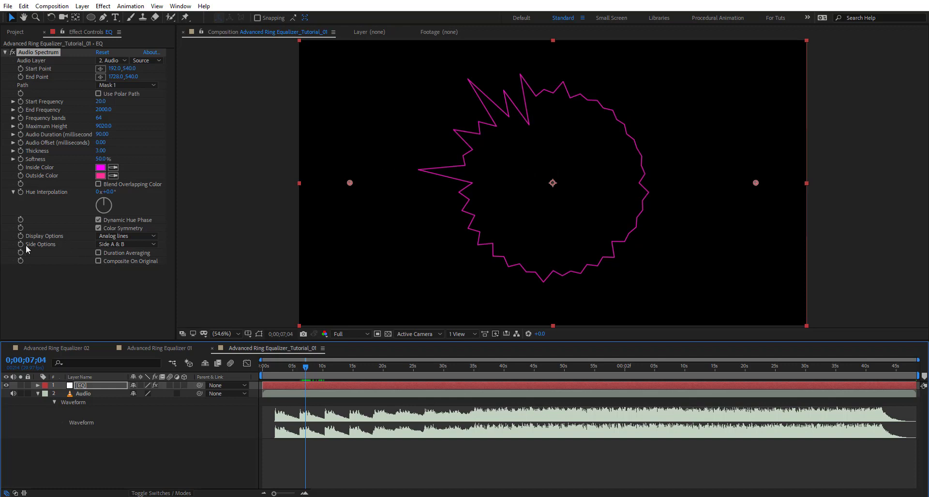
Set the spectrum's side option to Side B and check the ring at 0;00;10;15.
left_click(128, 246)
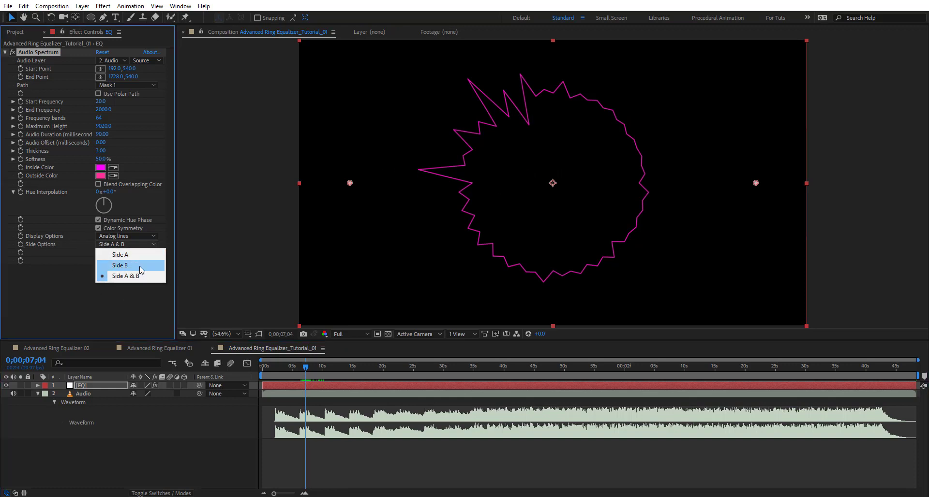
left_click(142, 265)
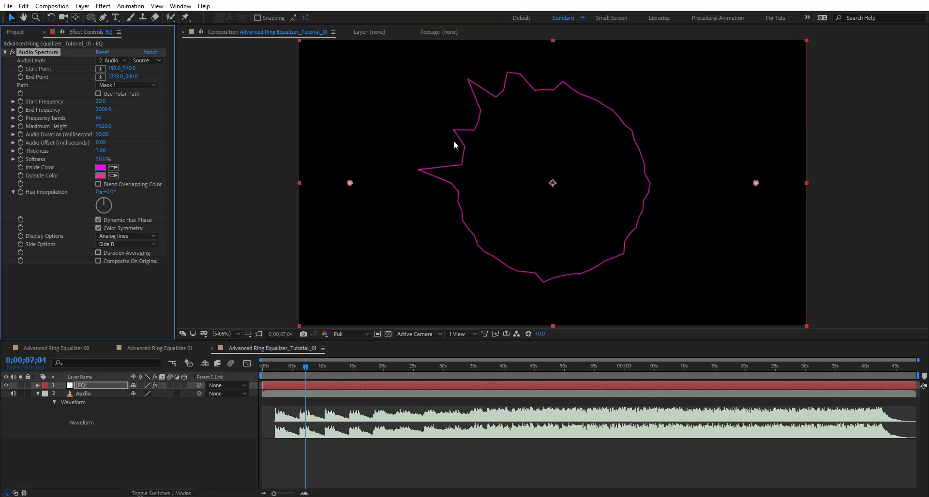
mouse_move(310, 372)
left_mouse_down()
mouse_move(327, 378)
mouse_move(327, 368)
left_mouse_up()
key("h")
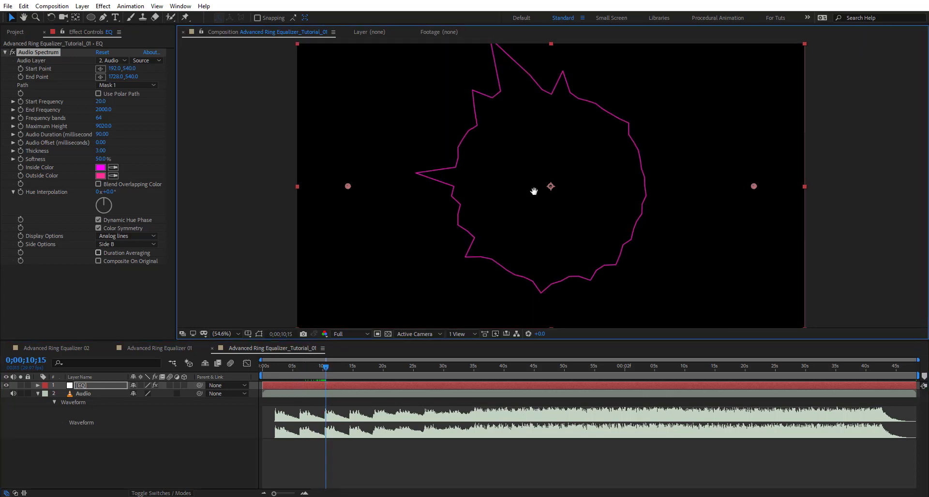
scroll(527, 188, "up", 2)
scroll(521, 184, "right", 1)
scroll(523, 169, "down", 2)
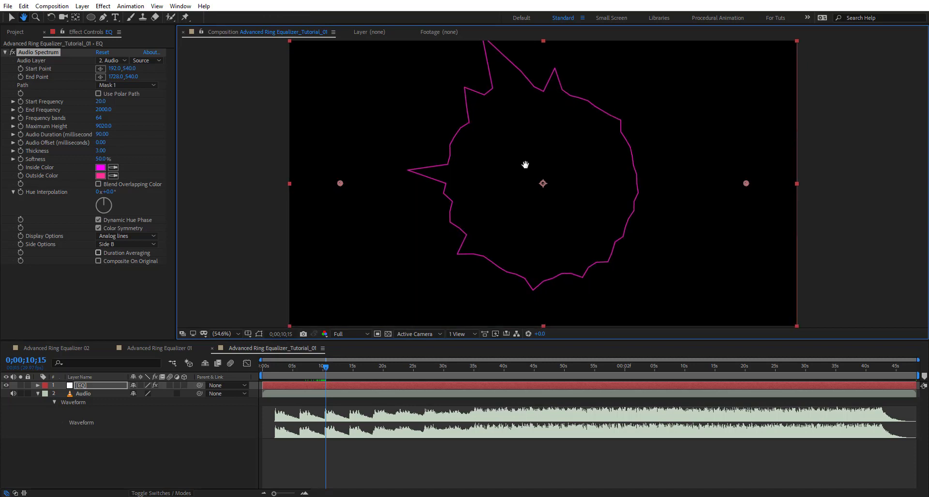
key("v")
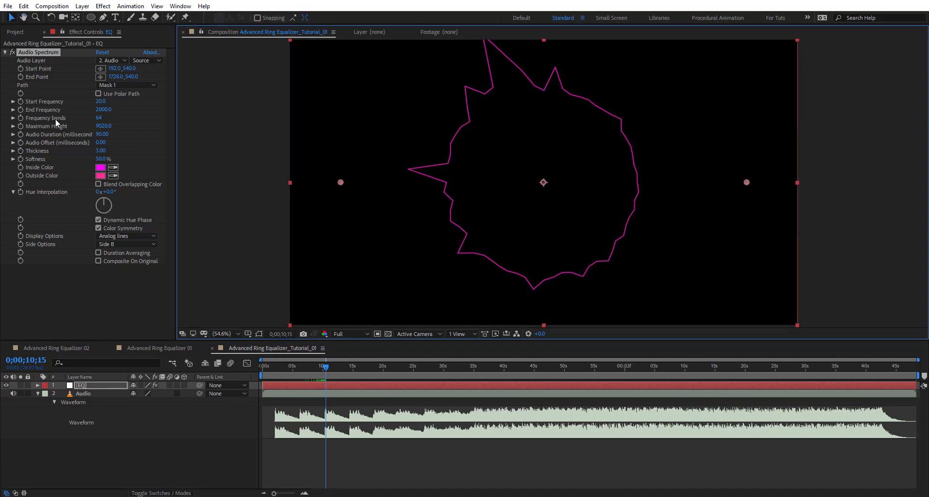
Set the spectrum's start frequency to 500, end frequency to 1600 and frequency bands to 160.
left_click_drag(104, 102, 105, 103)
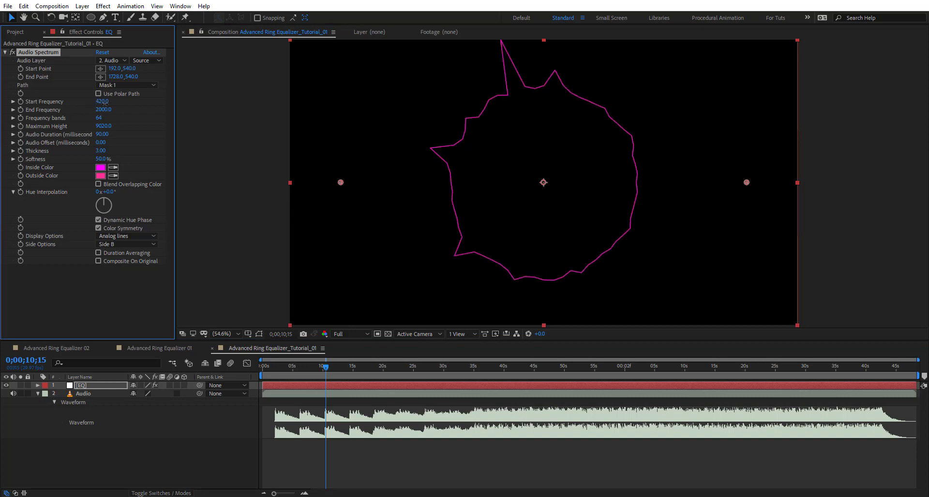
left_click(100, 102)
type("500")
key("Return")
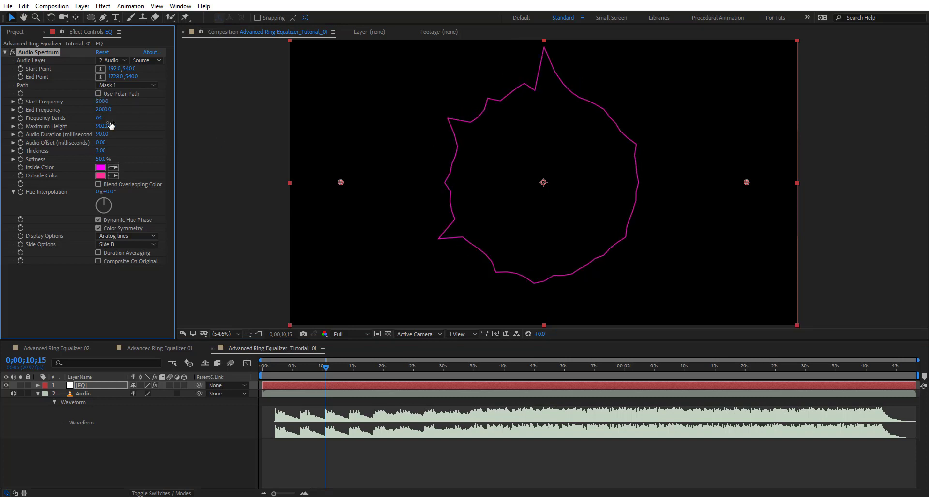
mouse_move(103, 110)
left_mouse_down()
mouse_move(121, 113)
mouse_move(102, 109)
left_mouse_up()
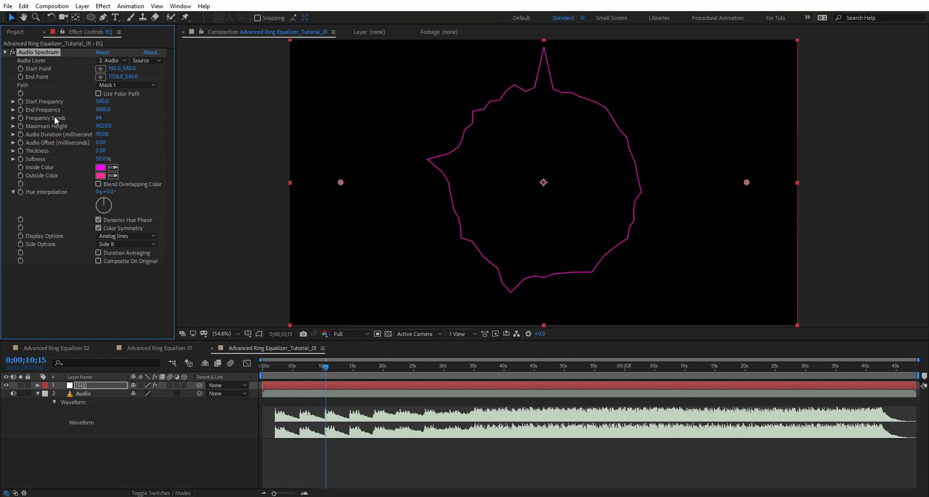
left_click_drag(101, 123, 151, 126)
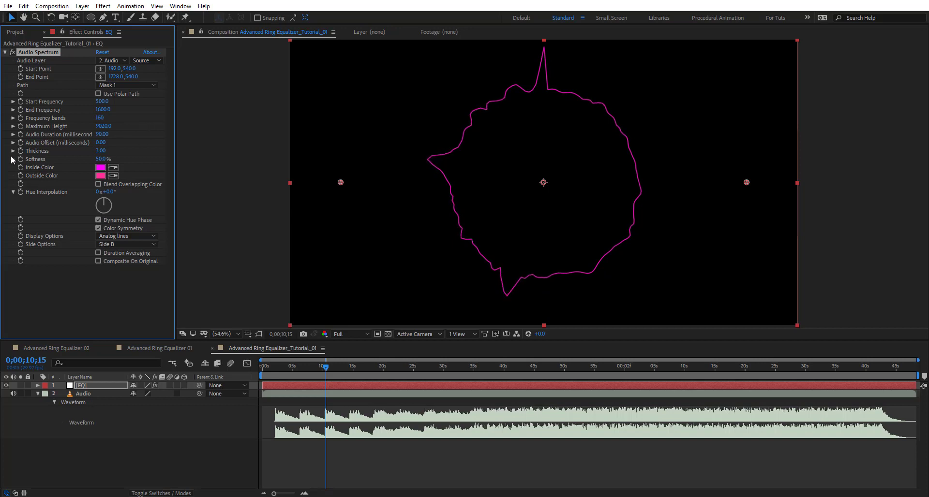
Set both the inside and outside colors of the spectrum to white, FFFFFF.
left_click(102, 170)
left_click(175, 56)
left_click(385, 58)
left_click(100, 175)
left_click(175, 56)
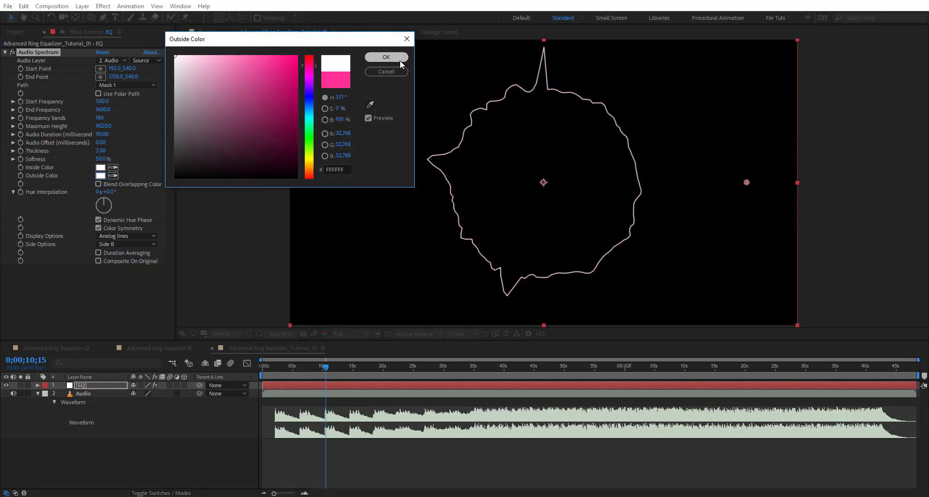
left_click(389, 58)
Set the spectrum's softness to 0%.
left_click(102, 159)
type("0")
key("Return")
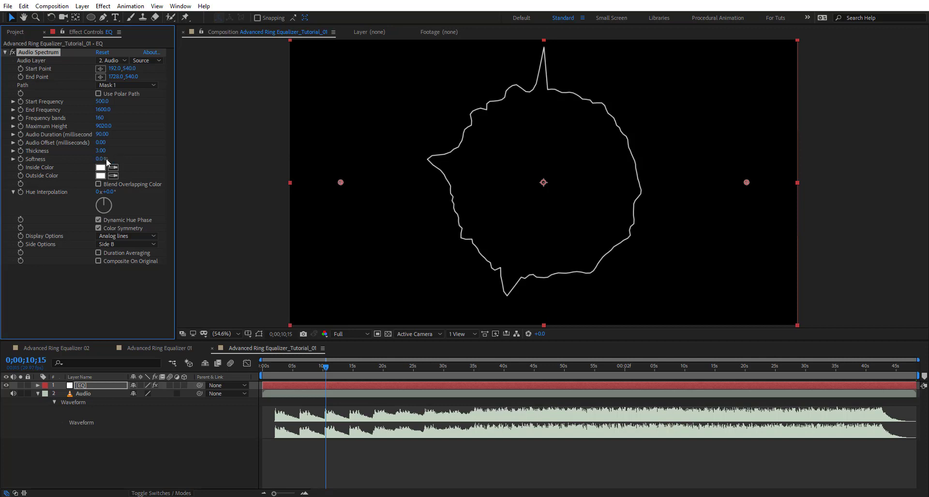
mouse_move(105, 154)
left_mouse_down()
mouse_move(116, 157)
mouse_move(102, 155)
left_mouse_up()
key("KP_Enter")
left_click(311, 36)
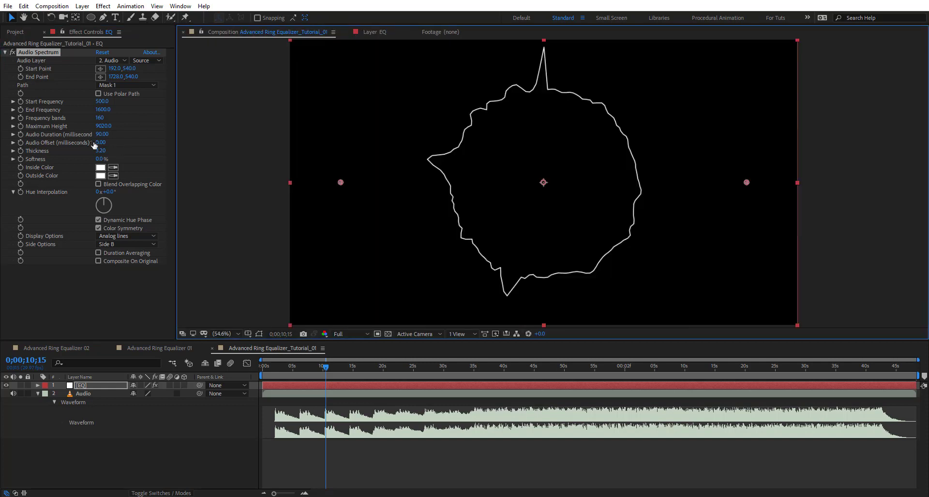
left_click(103, 151)
key("Return")
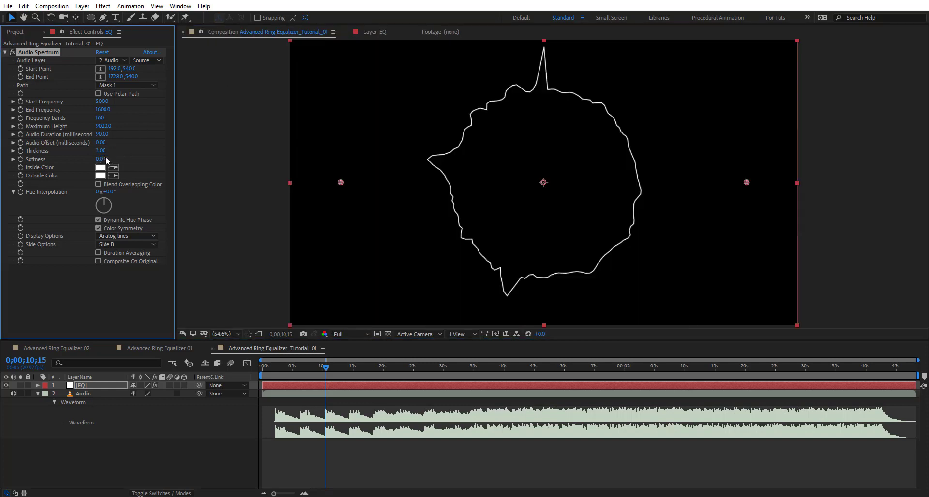
Limit the work area to about the first 10 seconds, preview the animated ring and return to 0;00;06;08.
left_click_drag(327, 369, 302, 369)
key("space")
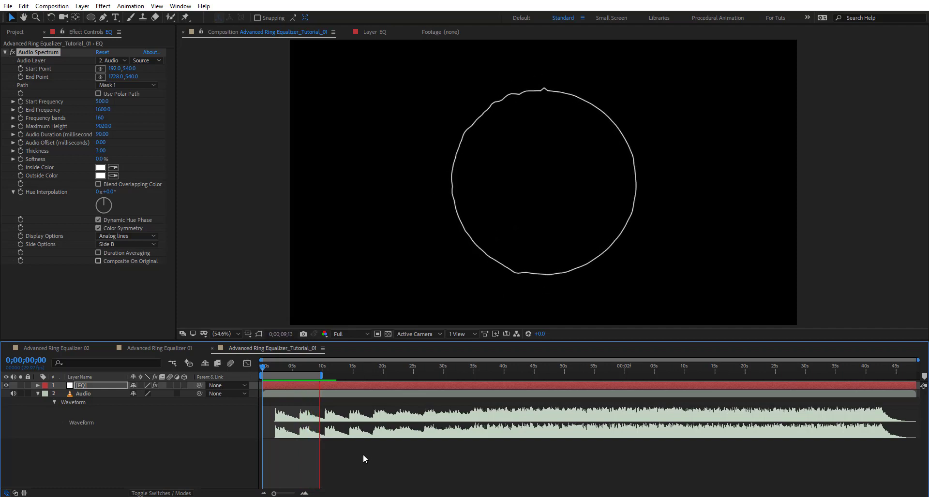
left_click(299, 370)
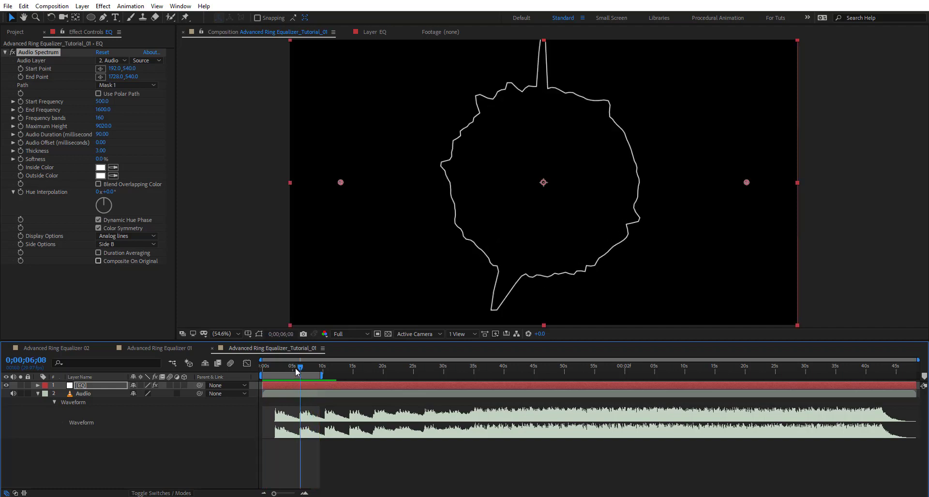
Set the spectrum's maximum height to 10550 and its frequency range to 901–2000, and check the ring at 0;00;06;15.
left_click_drag(104, 126, 178, 140)
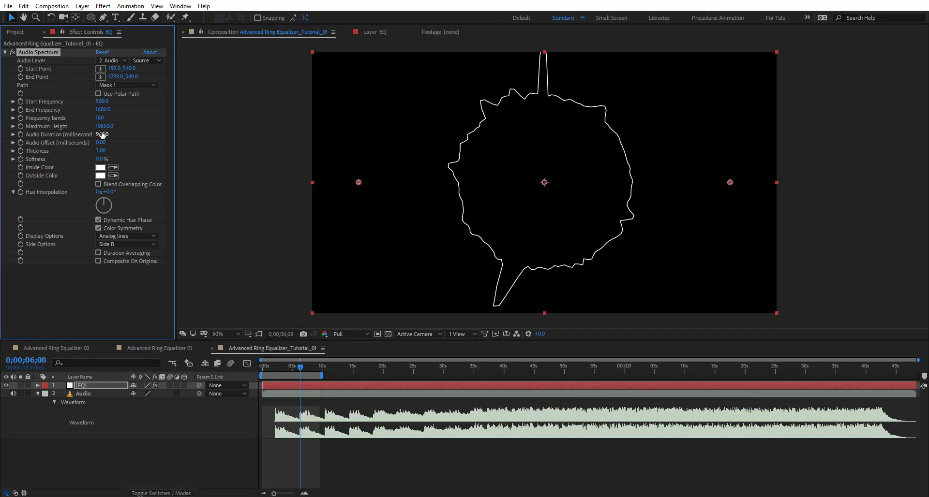
mouse_move(96, 108)
left_mouse_down()
mouse_move(109, 109)
mouse_move(100, 101)
left_mouse_up()
mouse_move(303, 372)
left_mouse_down()
mouse_move(280, 371)
mouse_move(301, 378)
left_mouse_up()
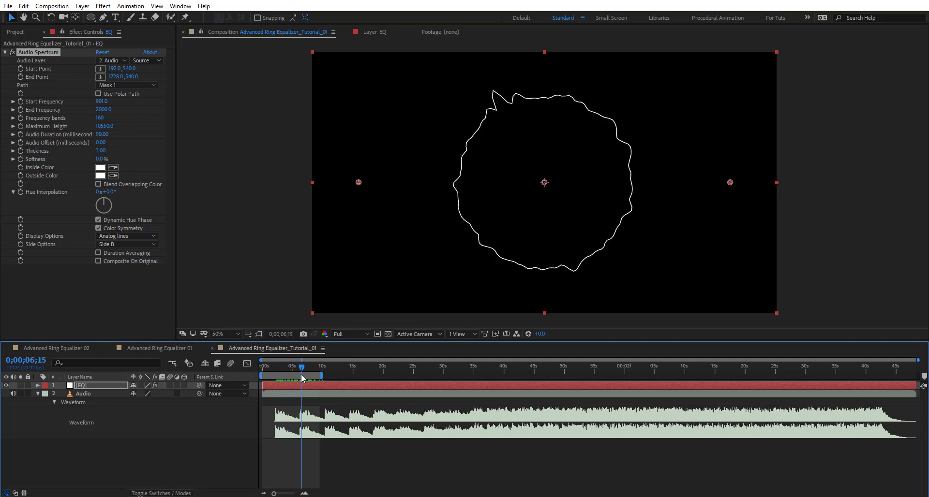
Duplicate the EQ layer and set the copy's Audio Spectrum to Digital display on Side A & B.
left_click(86, 384)
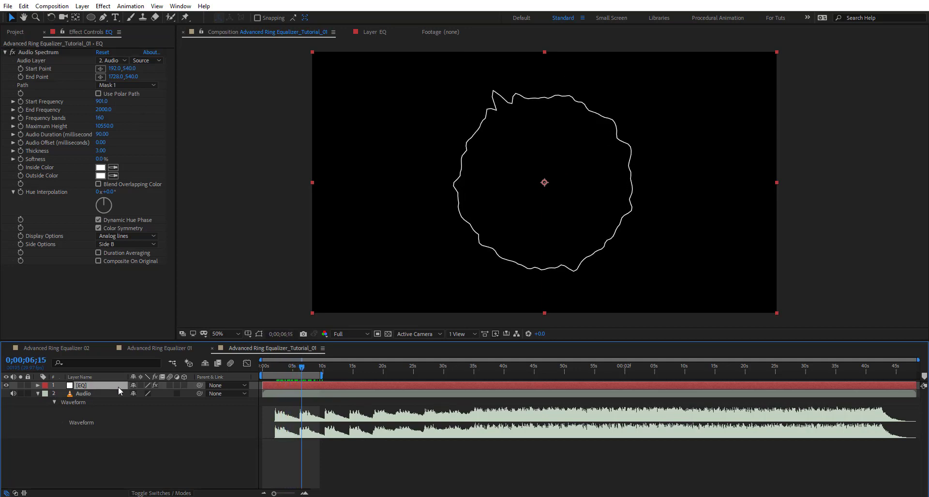
key("ctrl+d")
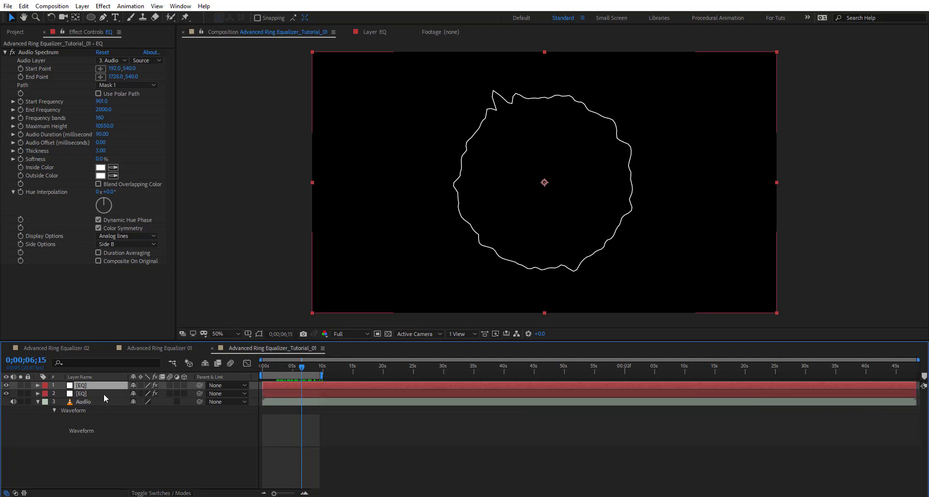
left_click(127, 236)
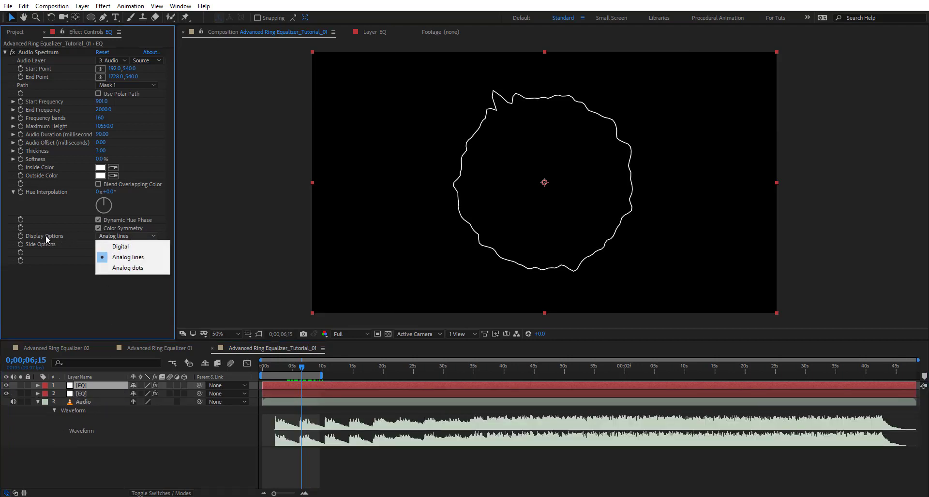
left_click(146, 248)
left_click(126, 244)
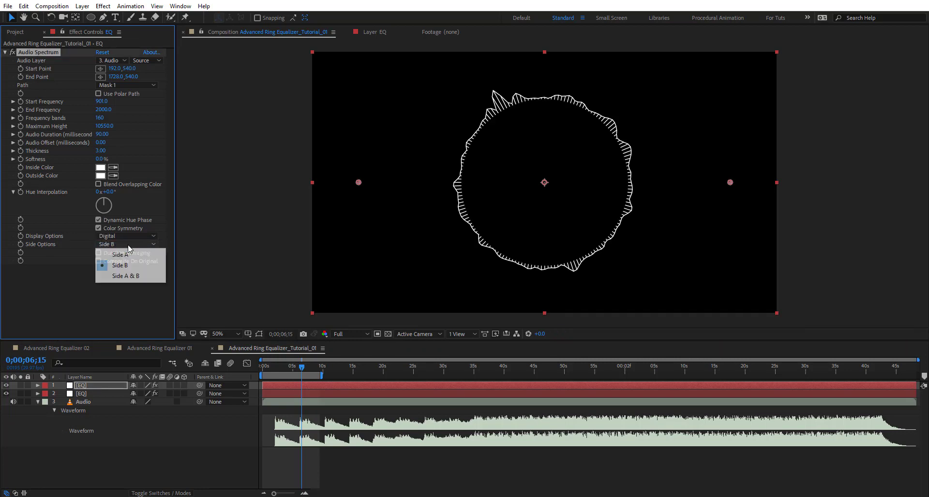
left_click(134, 276)
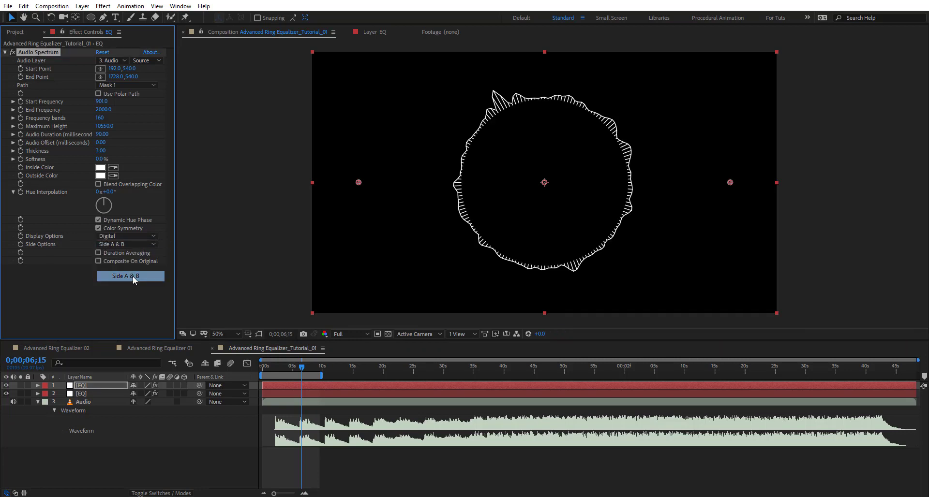
At 0;00;07;06, set the spectrum's maximum height to 6600 on both EQ layers.
left_click_drag(302, 370, 307, 371)
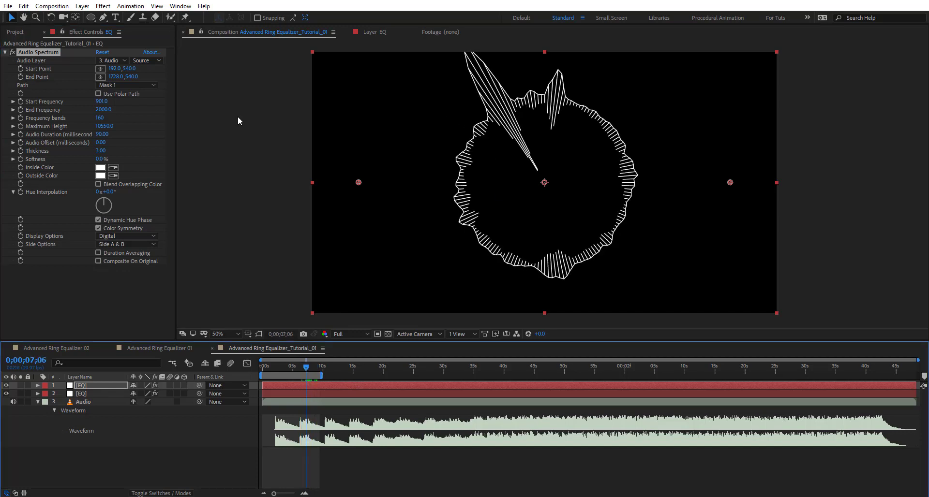
left_click_drag(106, 129, 6, 129)
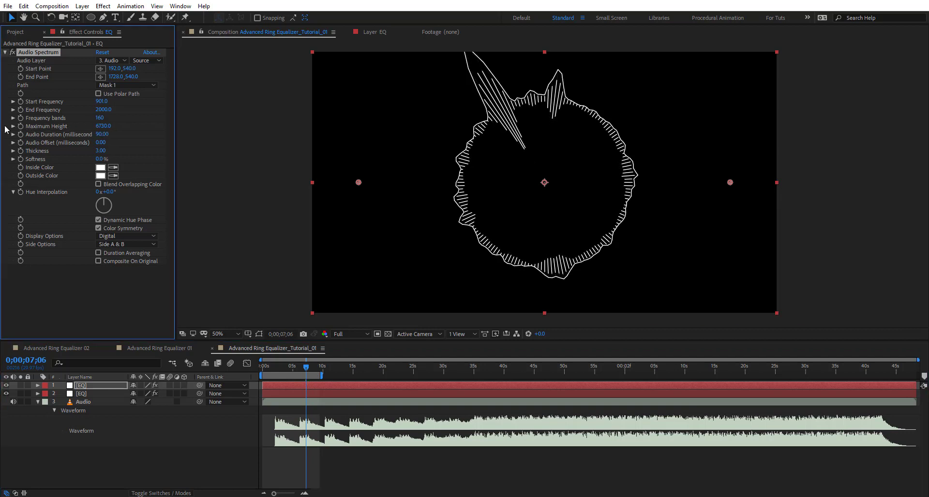
left_click(104, 126)
left_click(84, 394)
left_click(104, 126)
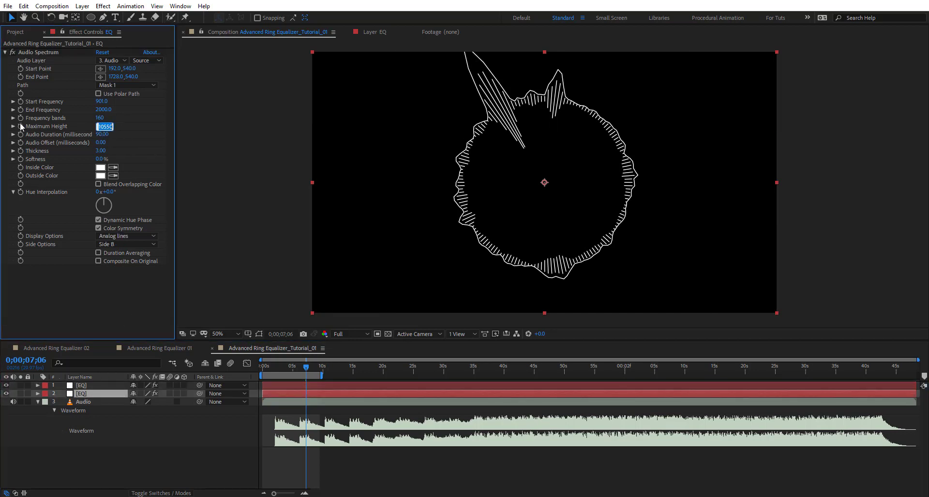
key("Return")
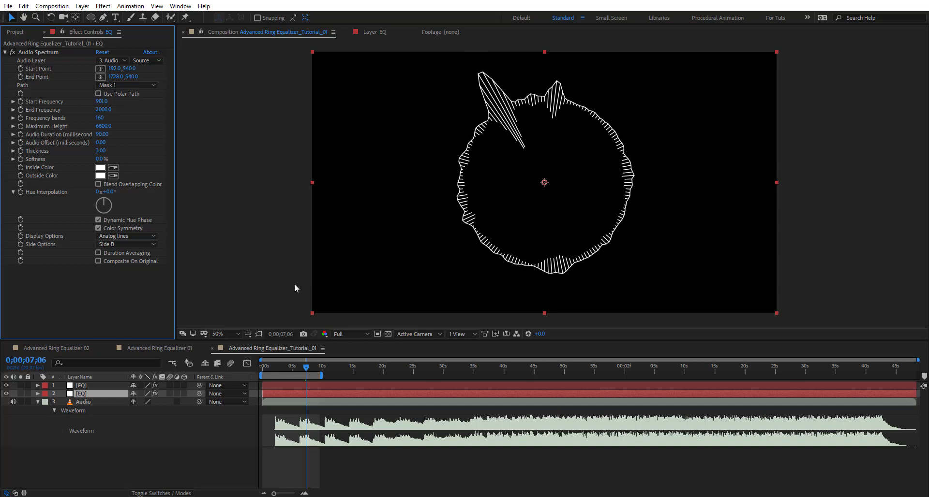
Try a thickness of 2 for the top EQ layer's digital spectrum and settle on 1.50.
left_click(89, 387)
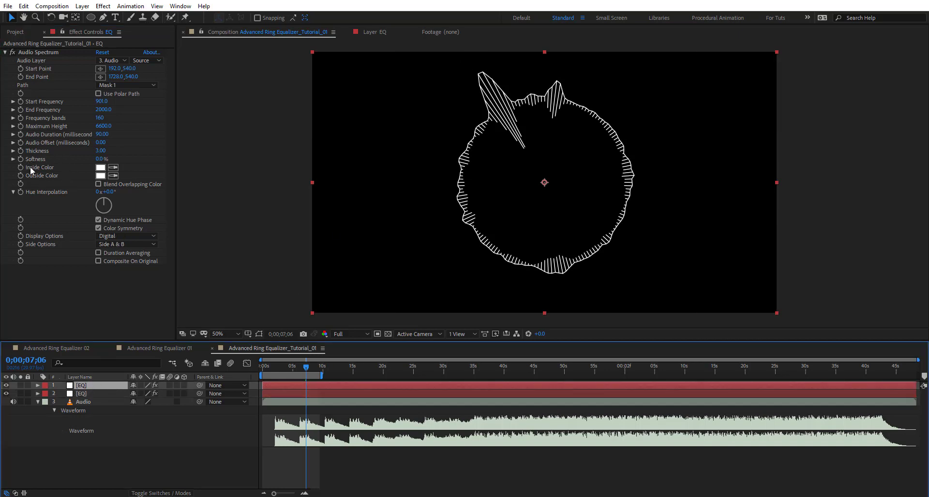
left_click(100, 150)
type("2")
key("Return")
key("slash")
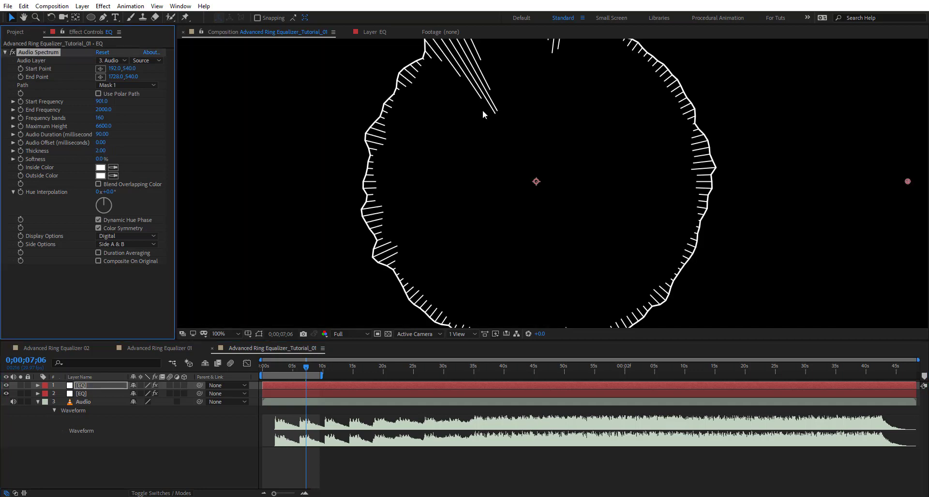
left_click(102, 150)
type("1.5")
key("Return")
key("shift+slash")
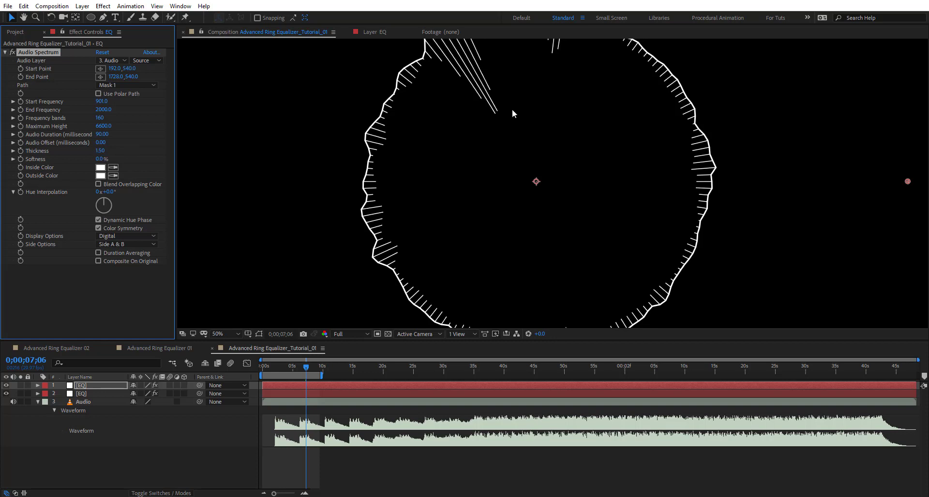
Duplicate the digital EQ layer and set the copy's spectrum to Analog dots on Side A.
left_click(92, 383)
key("ctrl+d")
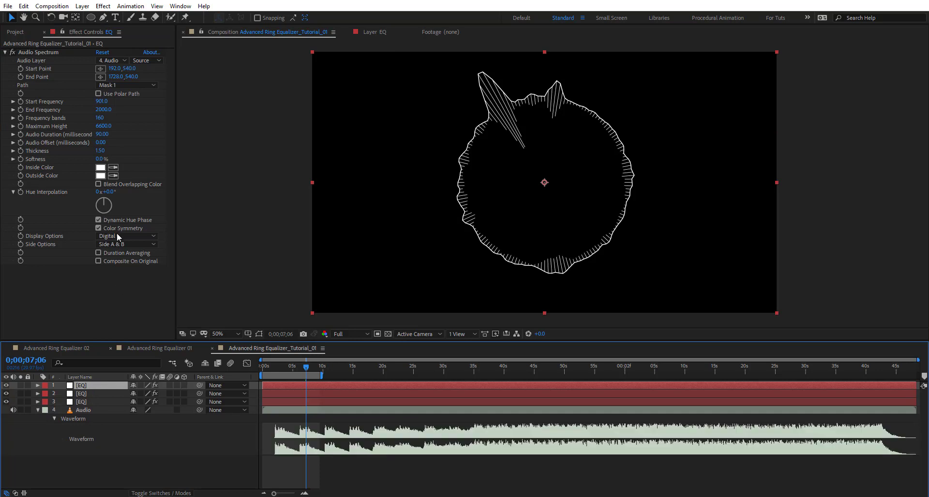
left_click(126, 236)
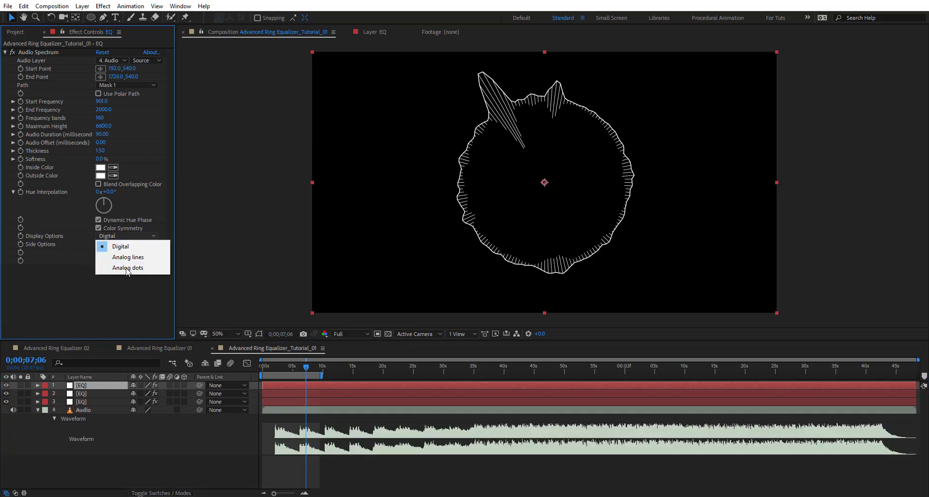
left_click(127, 268)
left_click(124, 245)
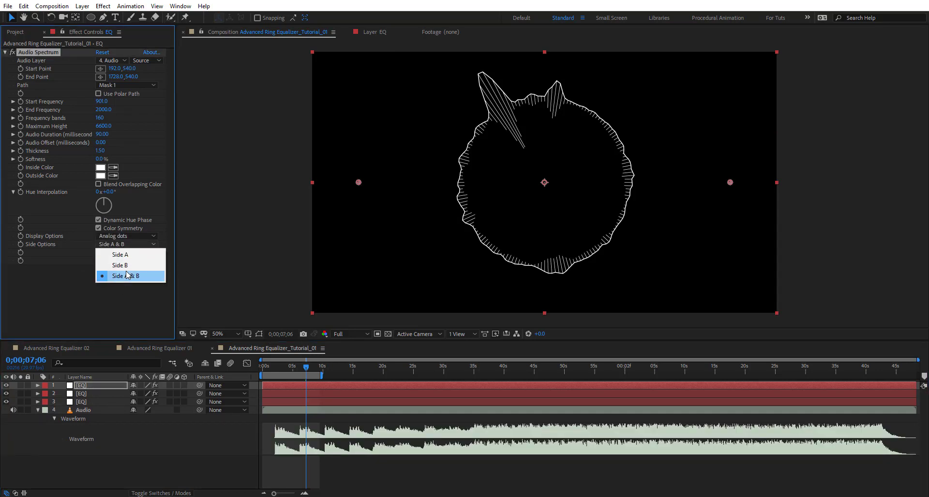
left_click(121, 254)
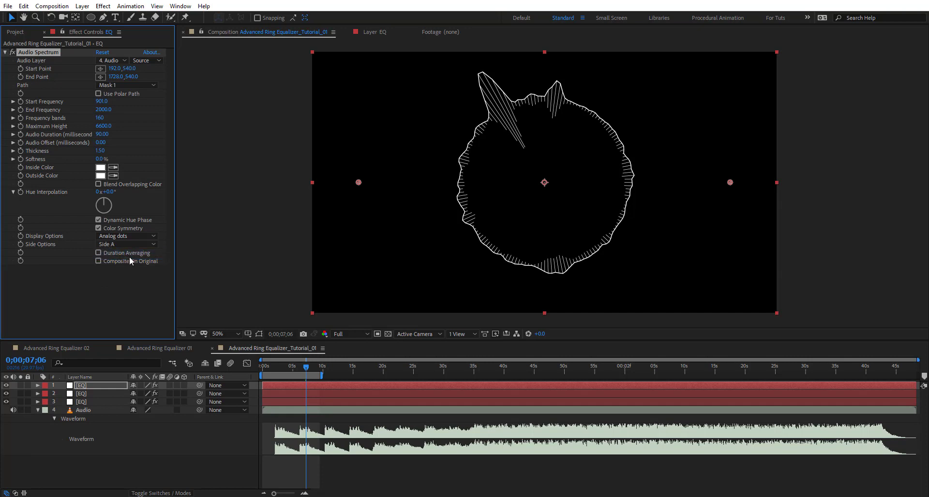
Set the thickness of the analog dots spectrum to 6.
key("period")
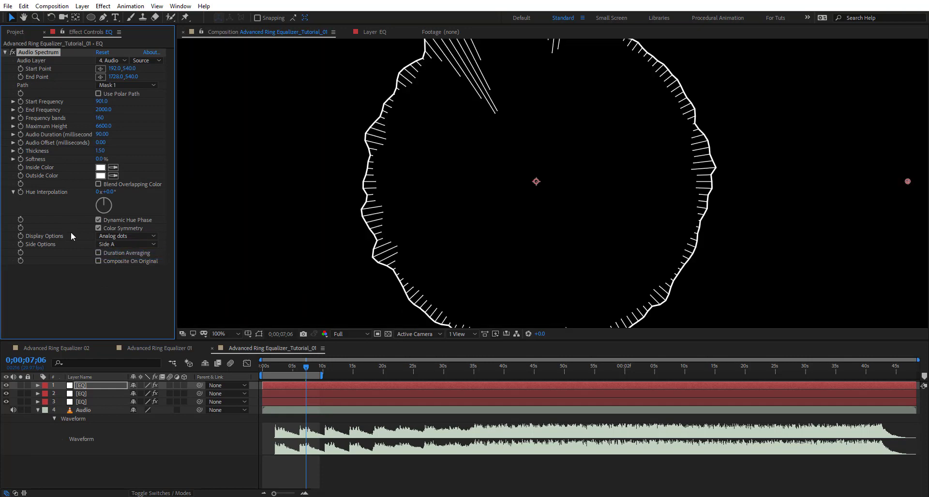
left_click(100, 151)
type("6")
key("Return")
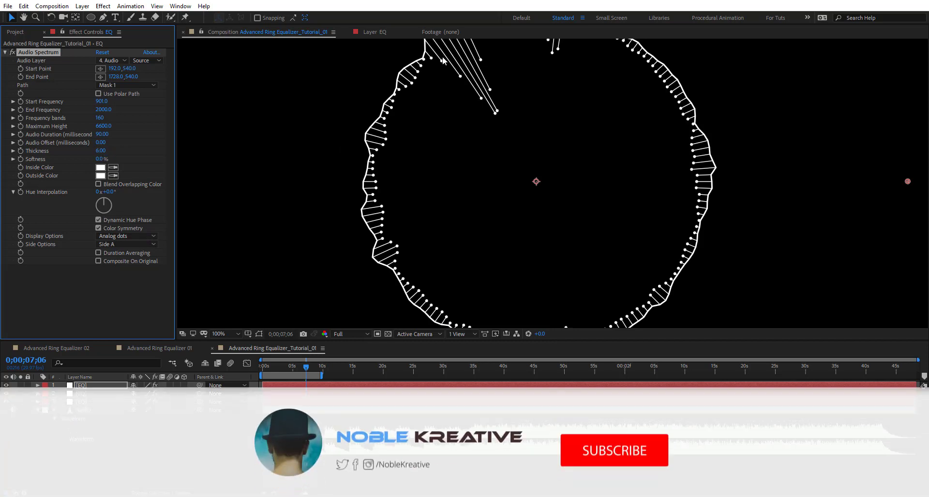
key("comma")
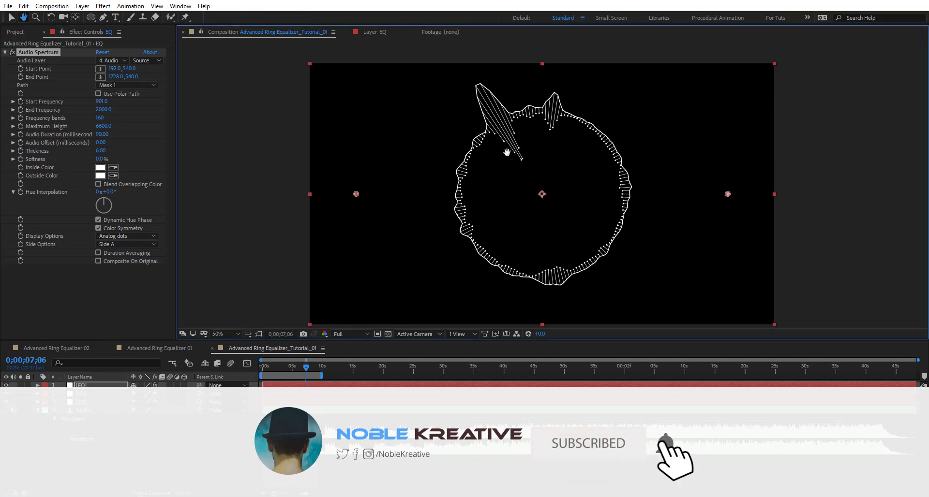
Extend the work area to about 13 seconds, preview the layered ring and go to 0;00;10;17.
left_click_drag(320, 376, 342, 375)
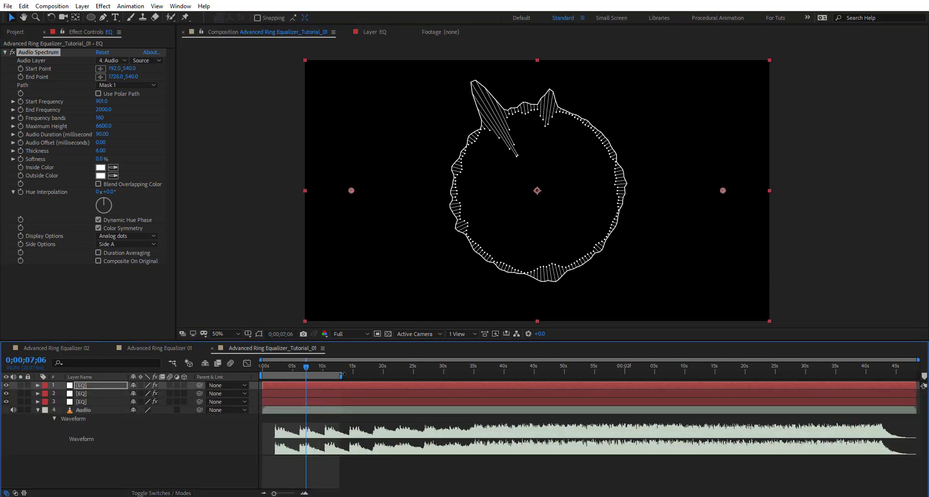
key("space")
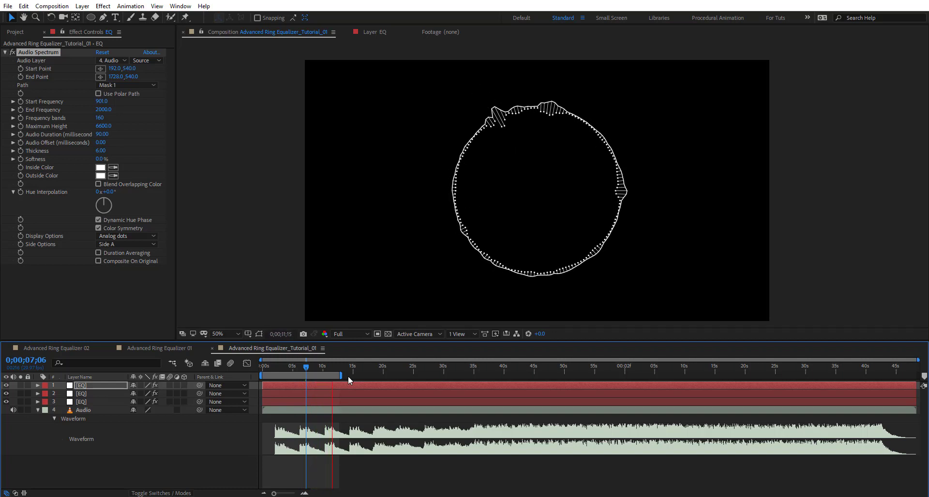
left_click_drag(308, 364, 326, 367)
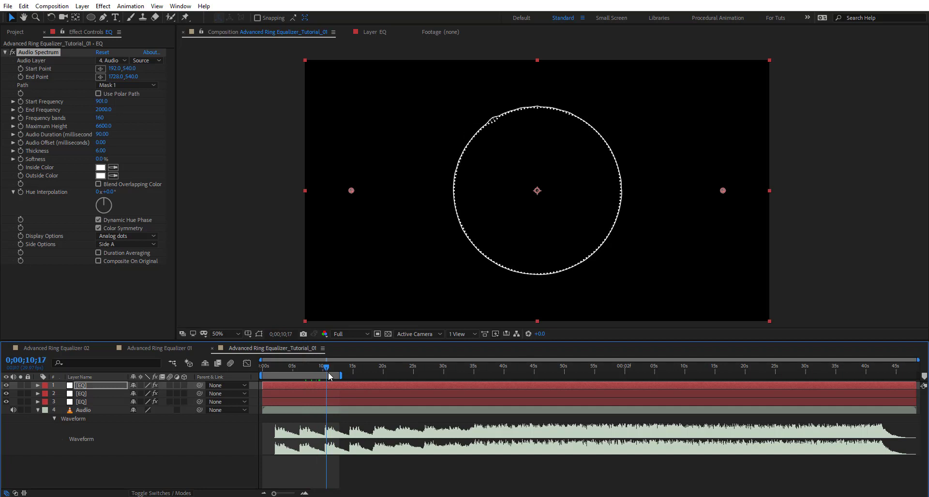
Lower the opacity of the middle EQ layer with the digital lines to 50% and check the ring at 0;00;06;24.
left_click(96, 392)
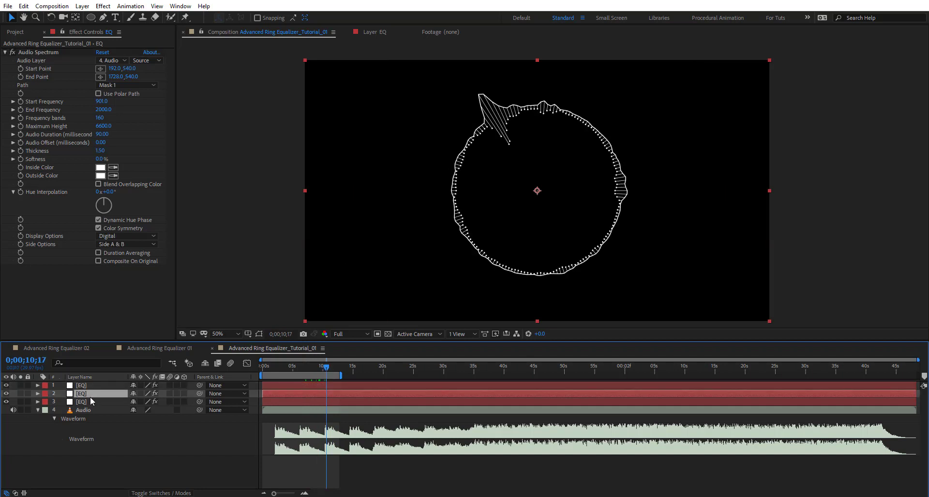
key("t")
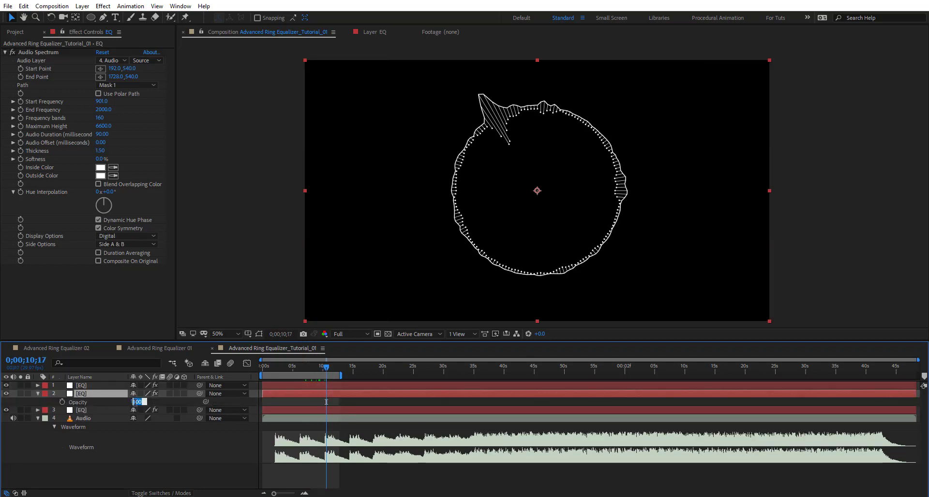
key("Return")
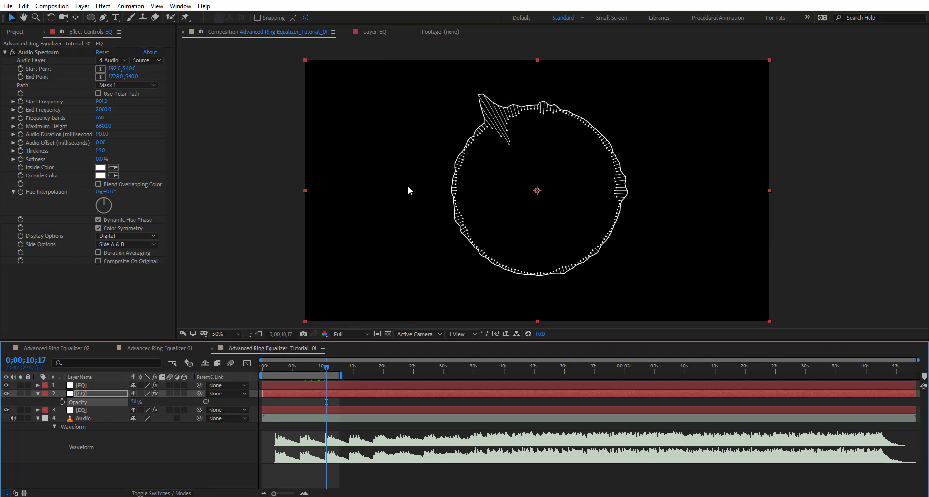
key("period")
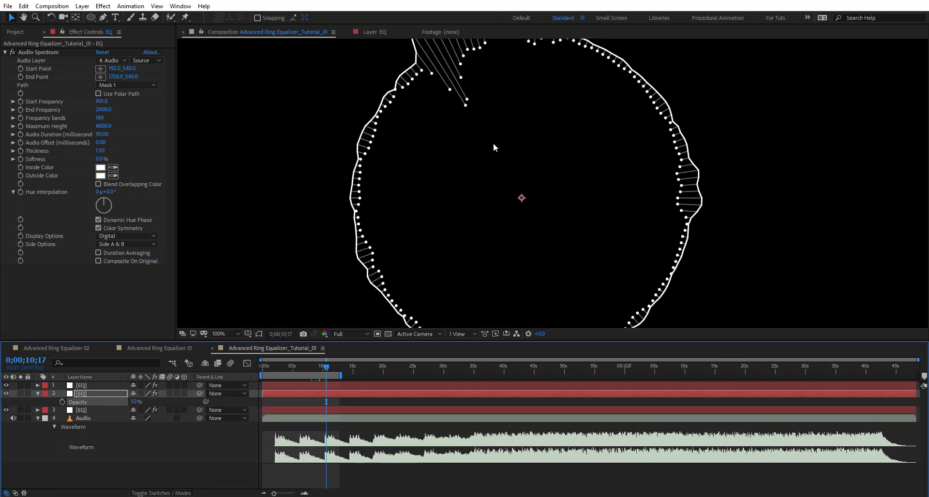
key("comma")
key("period")
mouse_move(431, 114)
left_mouse_down()
mouse_move(425, 207)
mouse_move(435, 145)
mouse_move(426, 116)
left_mouse_up()
key("v")
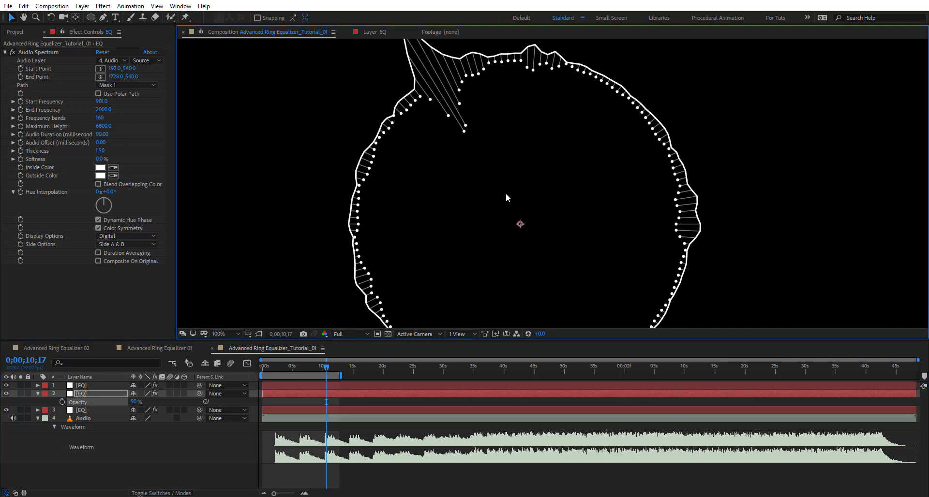
key("comma")
left_click_drag(329, 366, 303, 371)
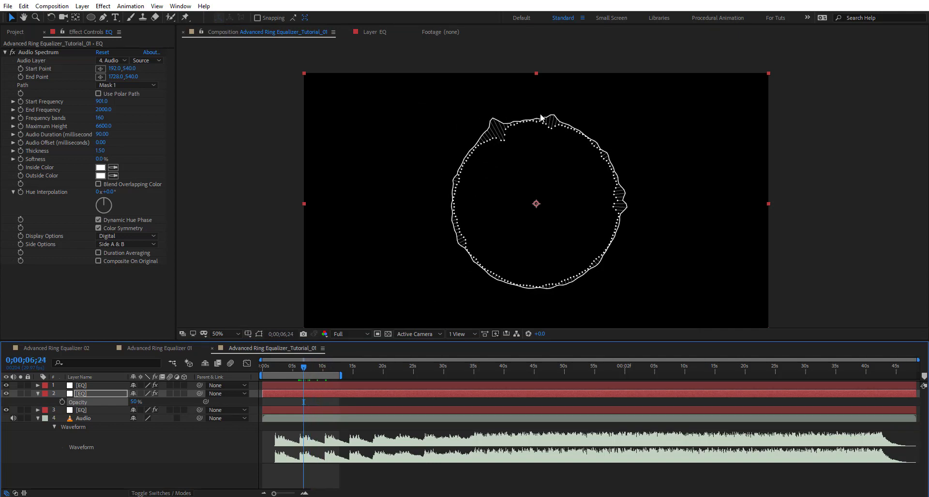
Add an adjustment layer named FX and place it directly above the lowest EQ layer.
left_click(114, 471)
key("ctrl+alt+y")
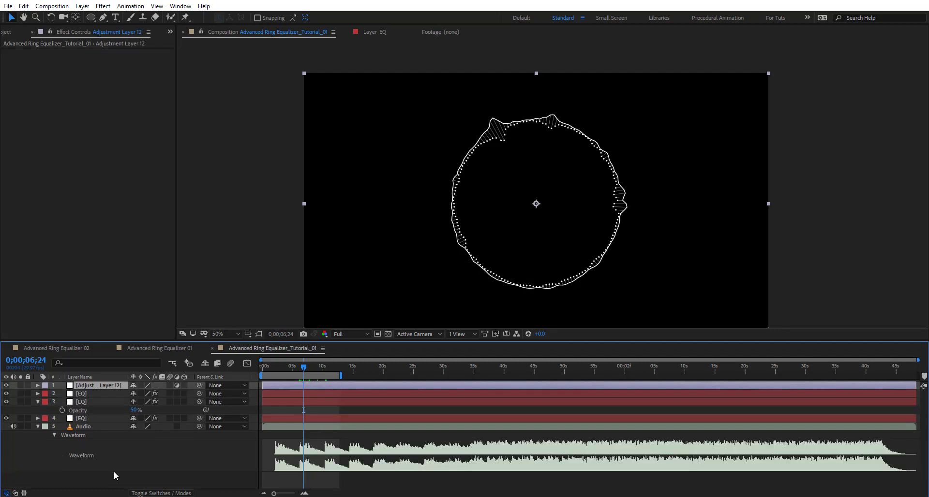
key("Return")
type("FX")
key("Return")
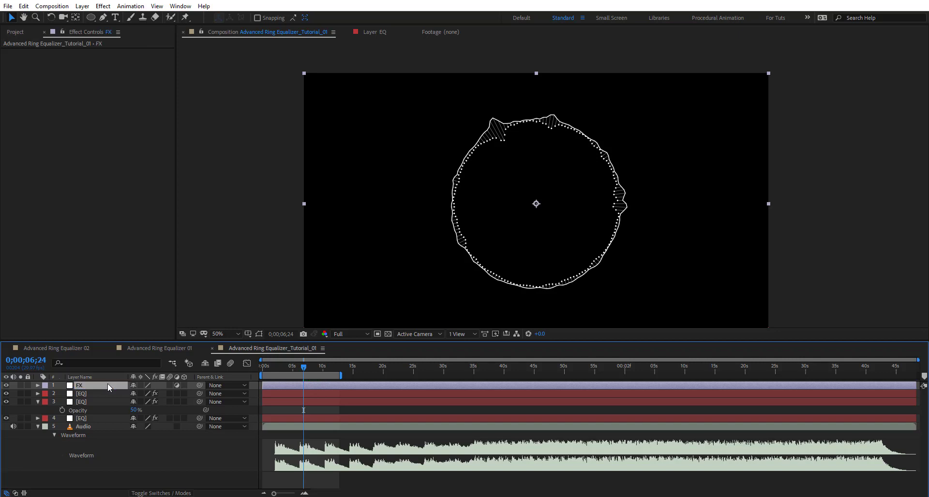
left_click_drag(94, 384, 94, 424)
Solo the FX layer and the analog-lines EQ layer beneath it.
left_click(10, 420)
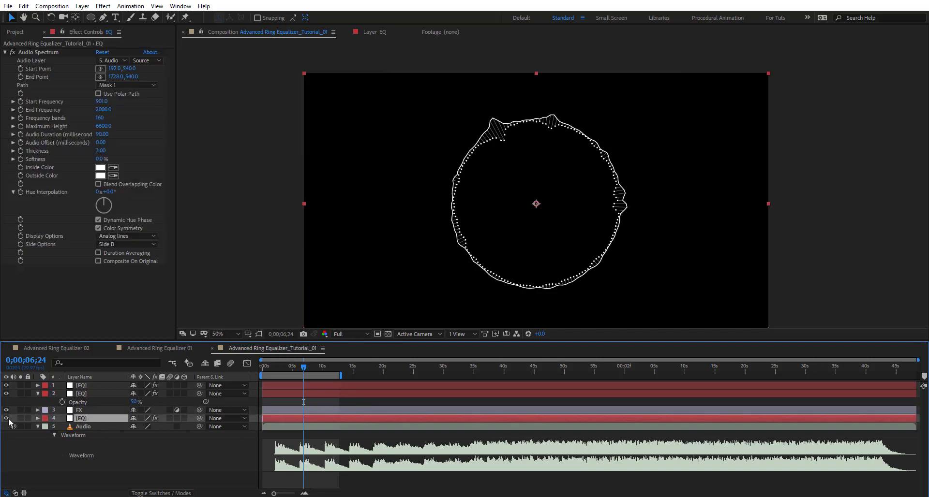
left_click(20, 418)
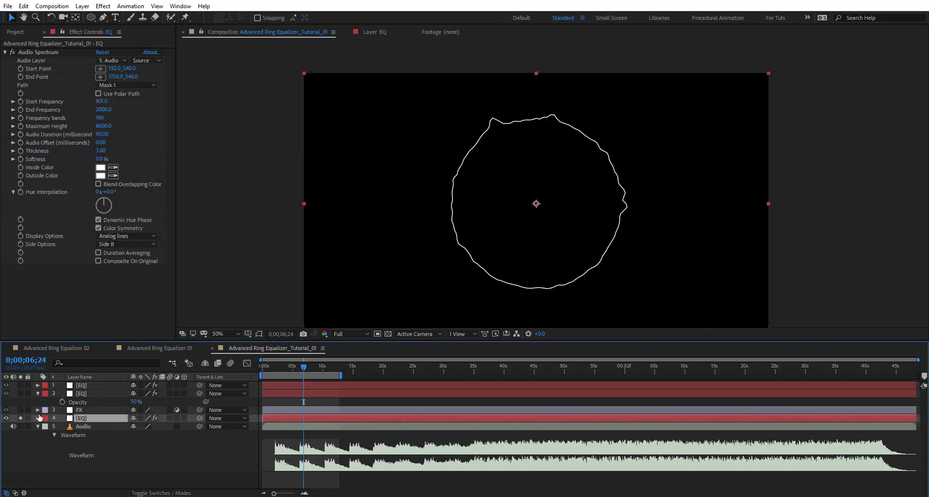
left_click(19, 410)
Apply the CC Force Motion Blur effect to the FX adjustment layer.
left_click(94, 411)
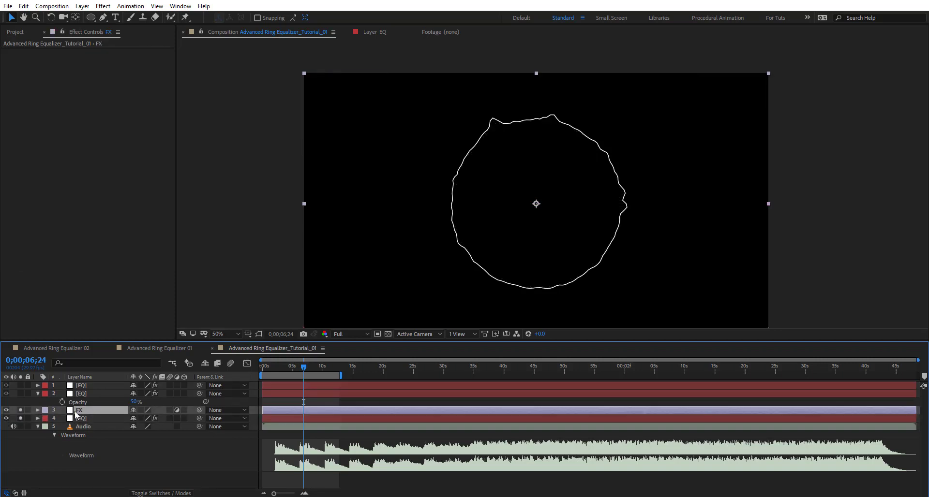
key("ctrl+space")
type("cc for")
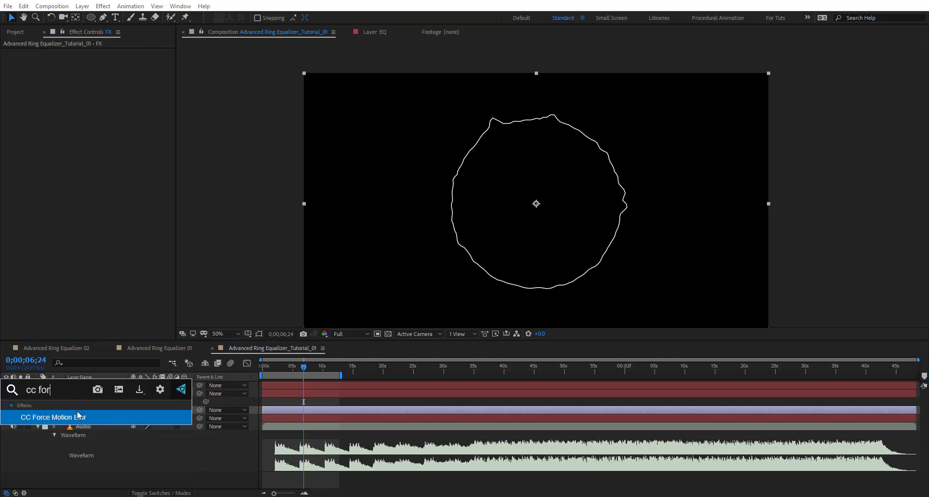
left_click(77, 416)
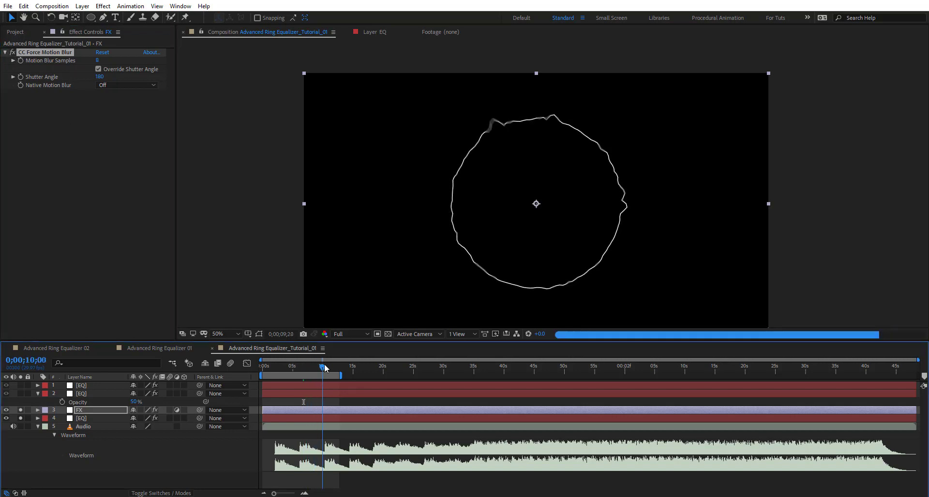
At 0;00;06;12, set the Motion Blur Samples of the FX layer's CC Force Motion Blur effect to 33.
left_click(305, 369)
left_click_drag(304, 370, 303, 372)
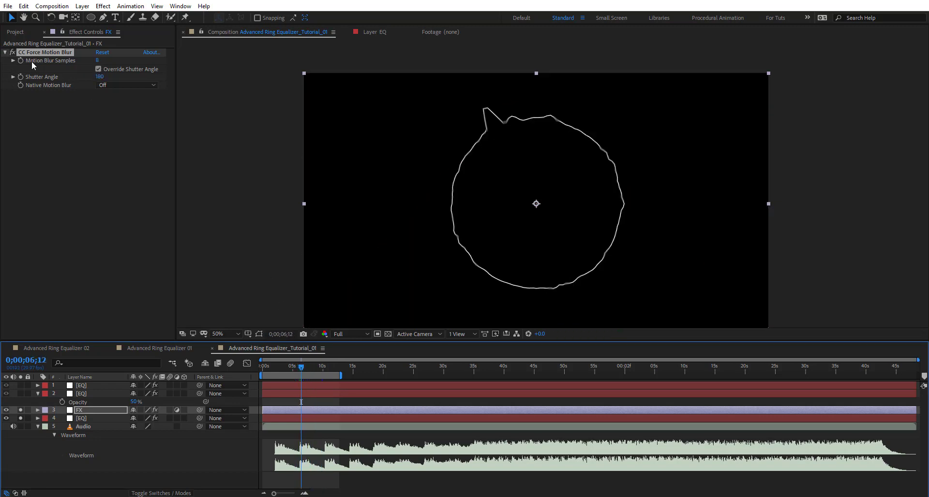
left_click_drag(102, 63, 112, 66)
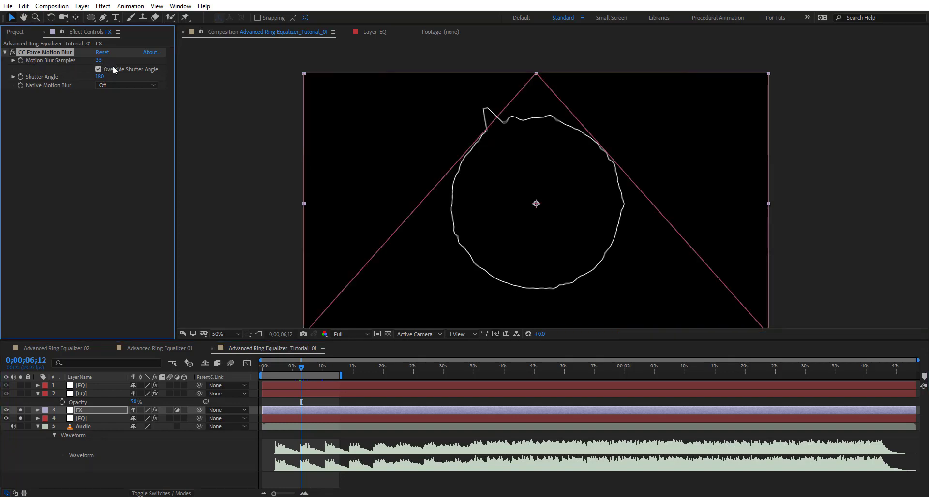
Raise the Shutter Angle of CC Force Motion Blur to 688, judging the blur on a close-up of the ring's upper part.
left_click_drag(107, 77, 170, 84)
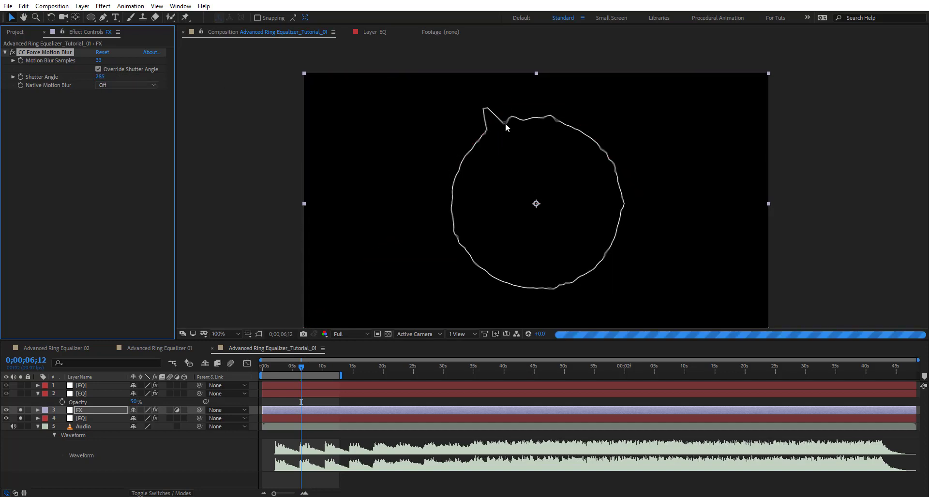
key("period")
key("h")
left_click_drag(481, 88, 494, 224)
key("v")
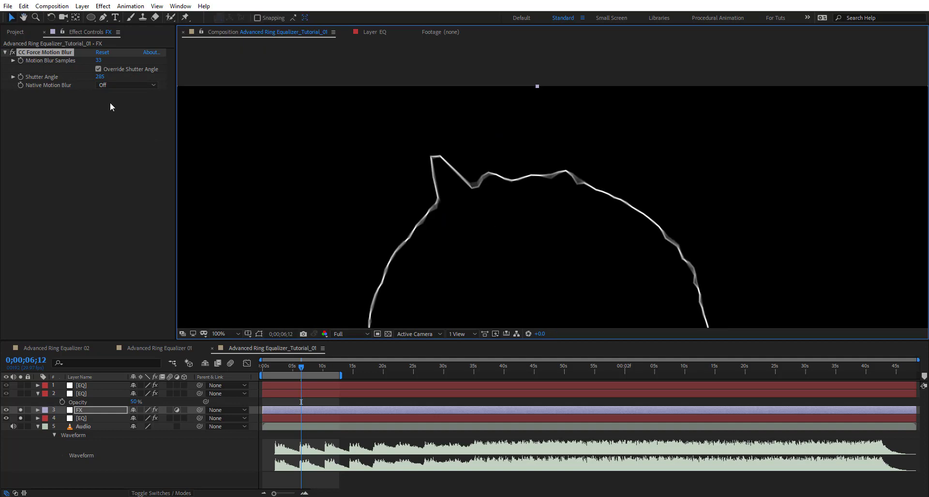
left_click_drag(105, 76, 131, 83)
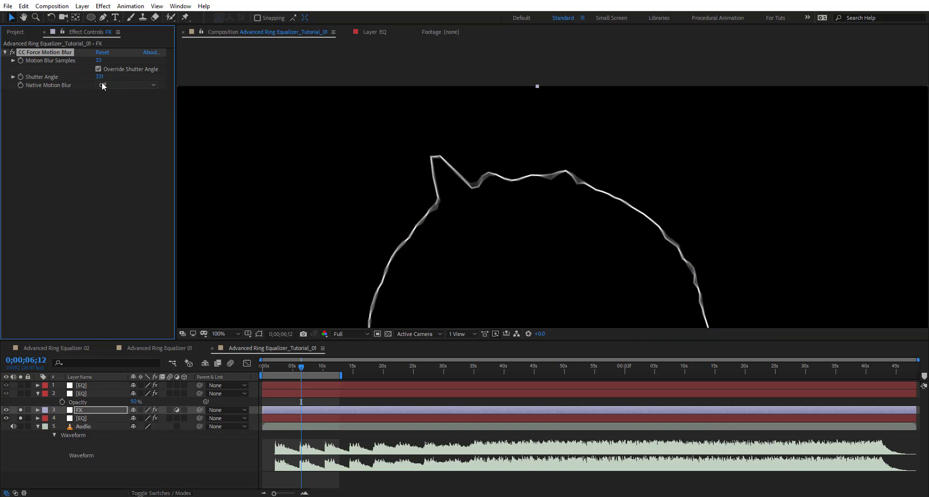
left_click_drag(99, 76, 284, 89)
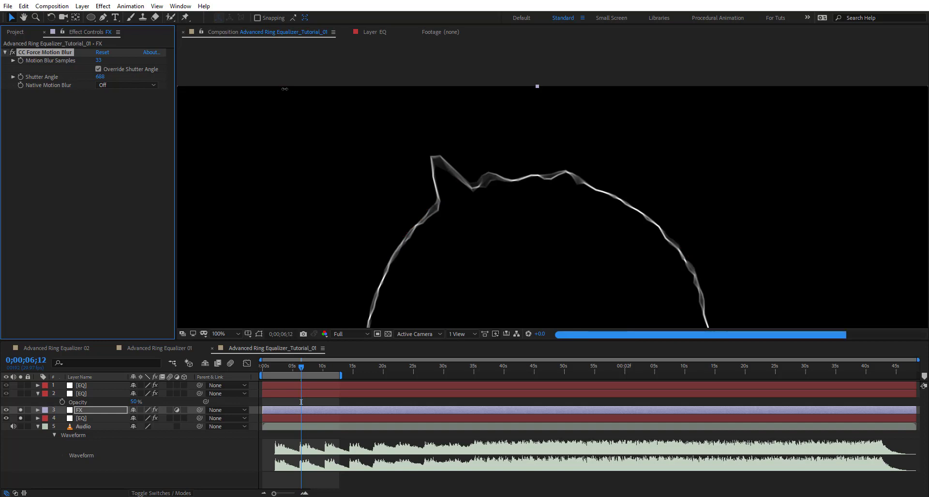
Compare the whole ring with CC Force Motion Blur disabled and enabled, leaving the effect enabled.
scroll(573, 190, "down", 2)
left_click_drag(522, 243, 506, 184)
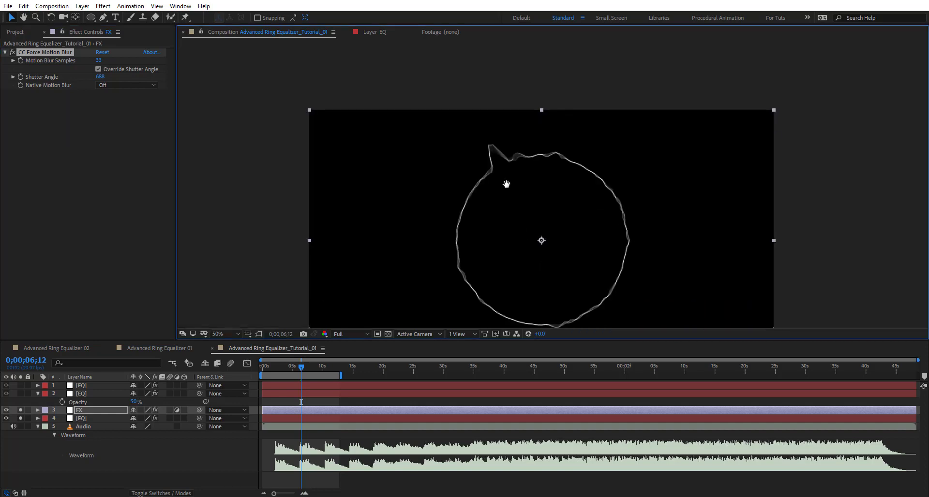
left_click(12, 53)
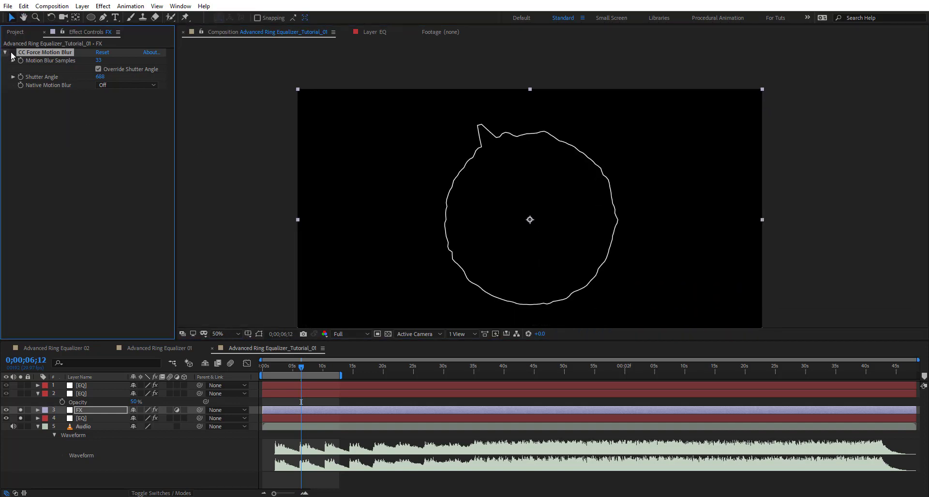
left_click(12, 52)
left_click(12, 53)
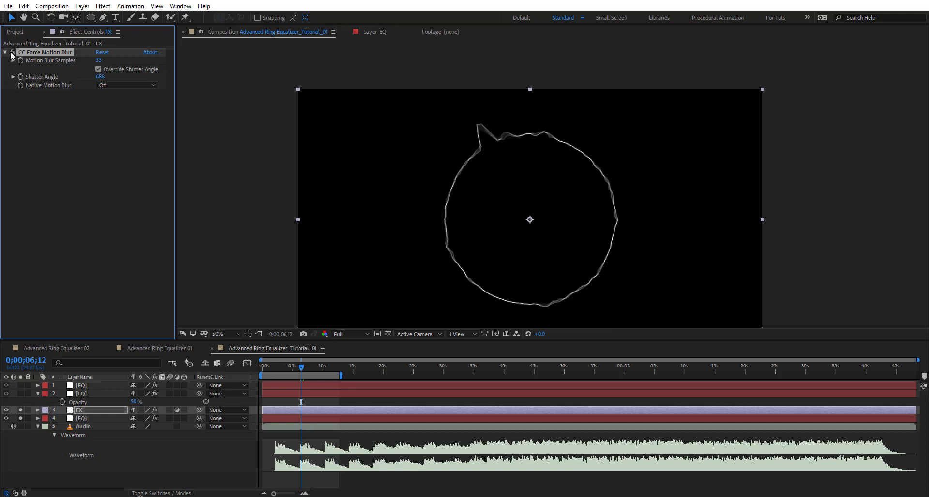
Unsolo the FX layer and the lowest EQ layer, preview the complete ring fitted to the viewer, and move to 0;00;06;27.
left_click(21, 410)
left_click(21, 418)
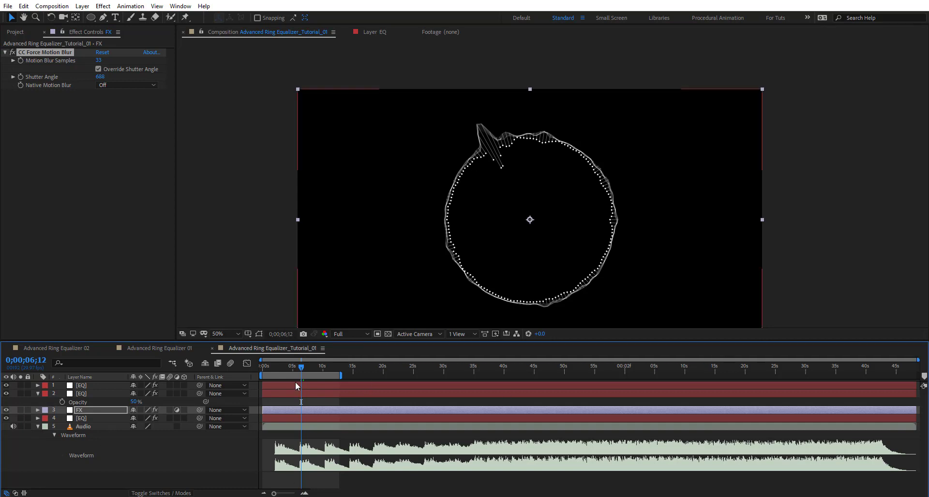
left_click(234, 334)
left_click(227, 177)
key("space")
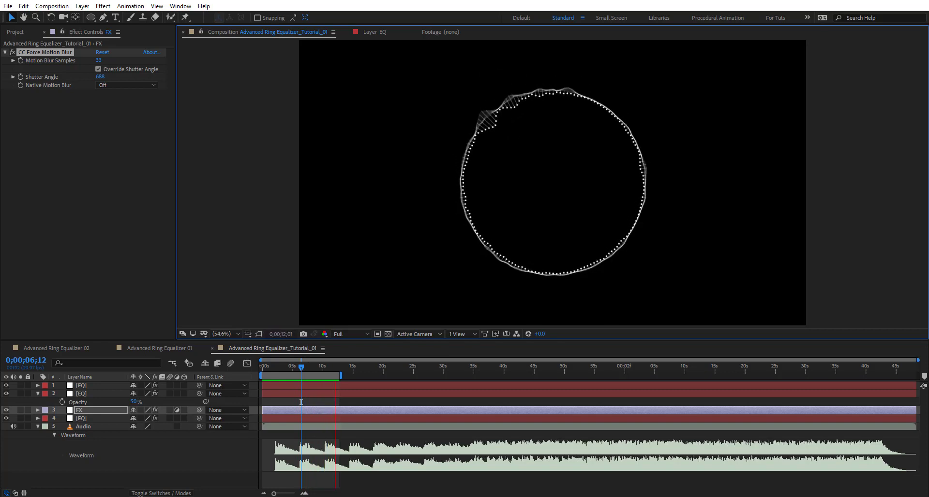
left_click_drag(289, 375, 304, 379)
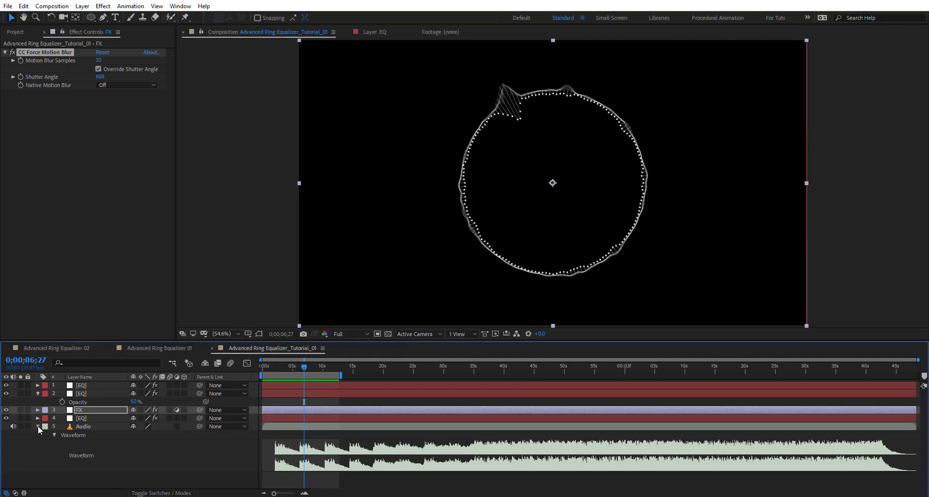
Add an adjustment layer at the top of the layer stack and name it Color.
left_click(113, 450)
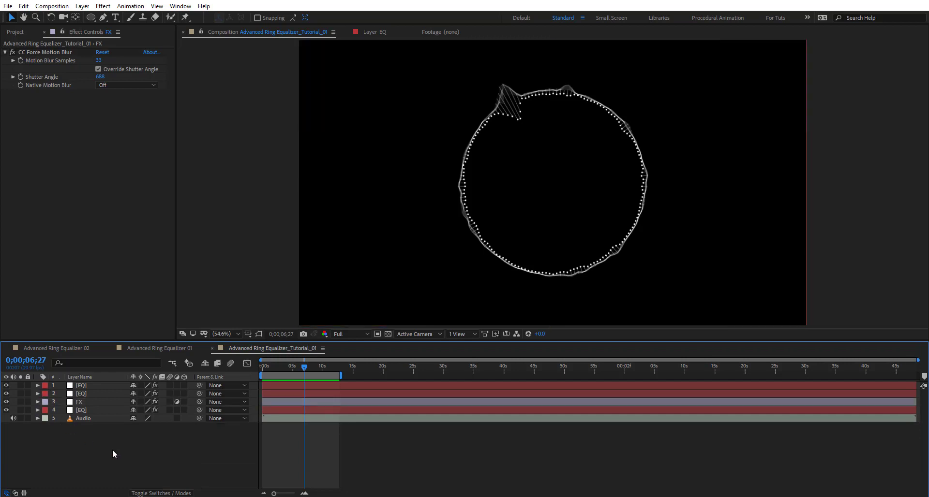
key("ctrl+alt+y")
key("Return")
type("Color")
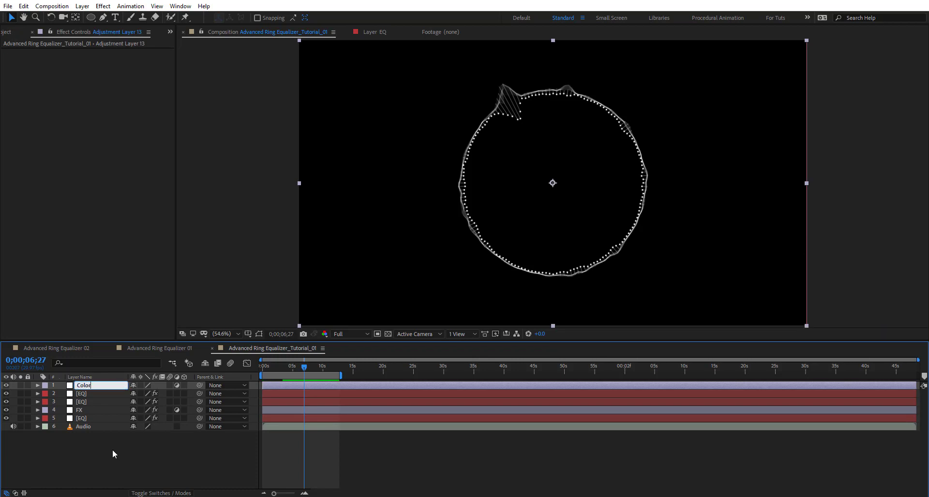
key("Return")
Apply the Tint effect to the Color layer and map white to red DB3333.
key("ctrl+space")
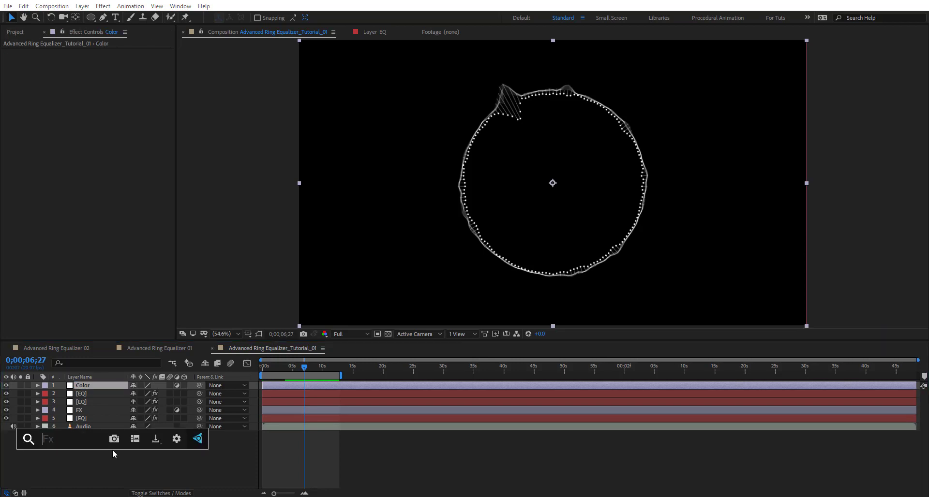
type("tint")
key("Return")
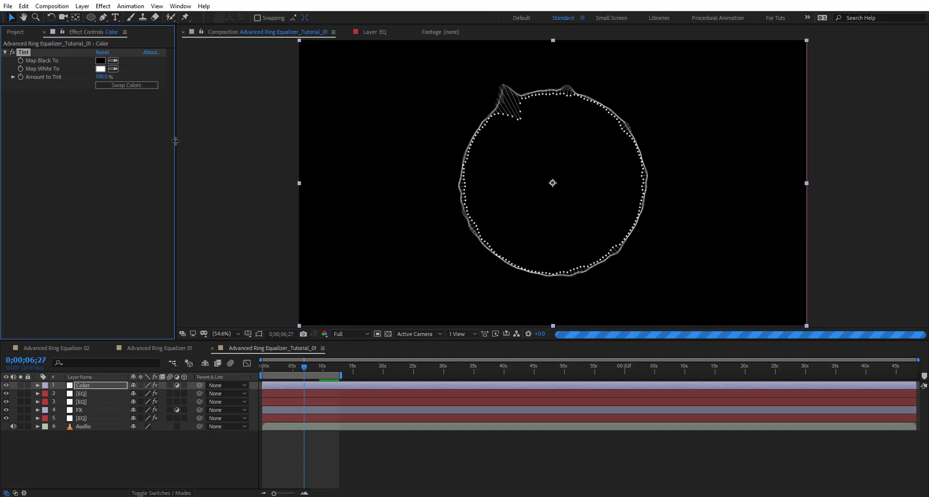
left_click(100, 69)
left_click(269, 72)
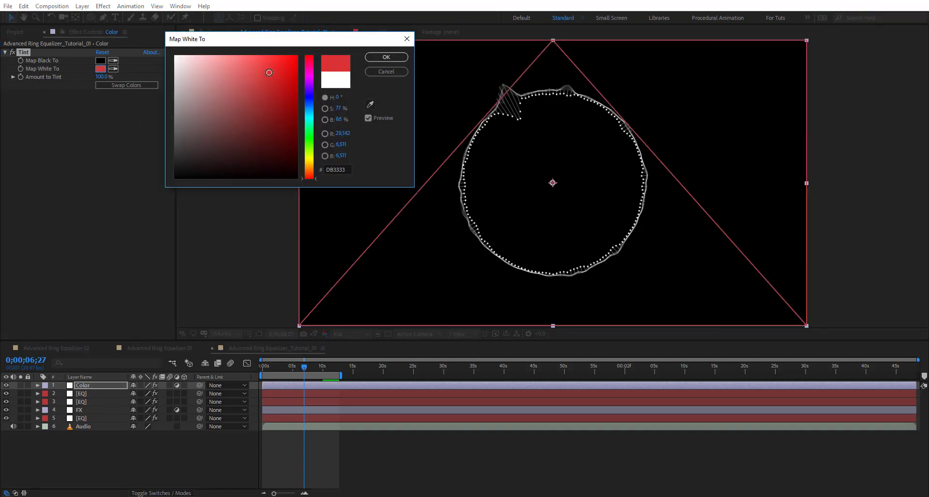
left_click(401, 58)
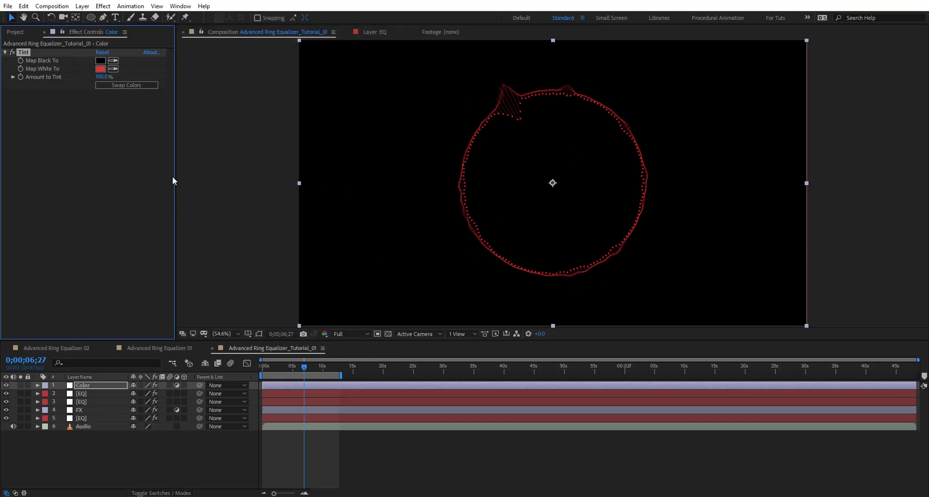
key("ctrl+space")
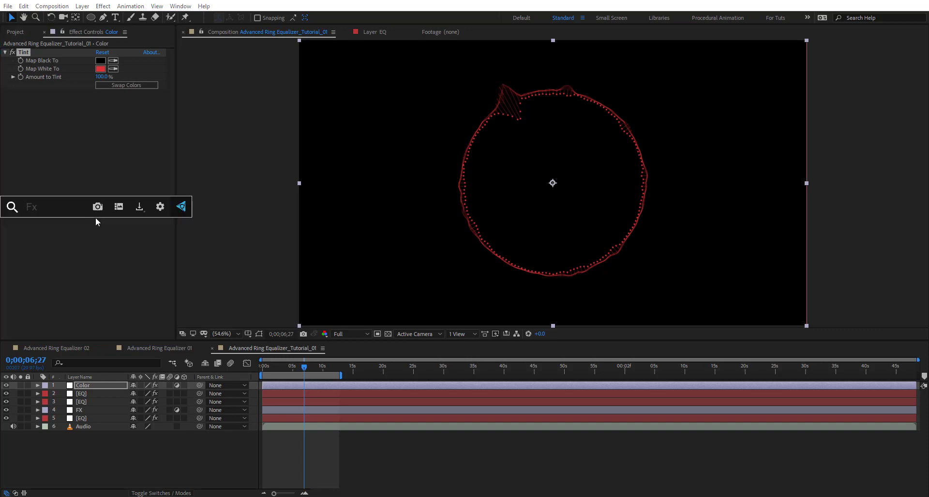
type("glow")
key("Return")
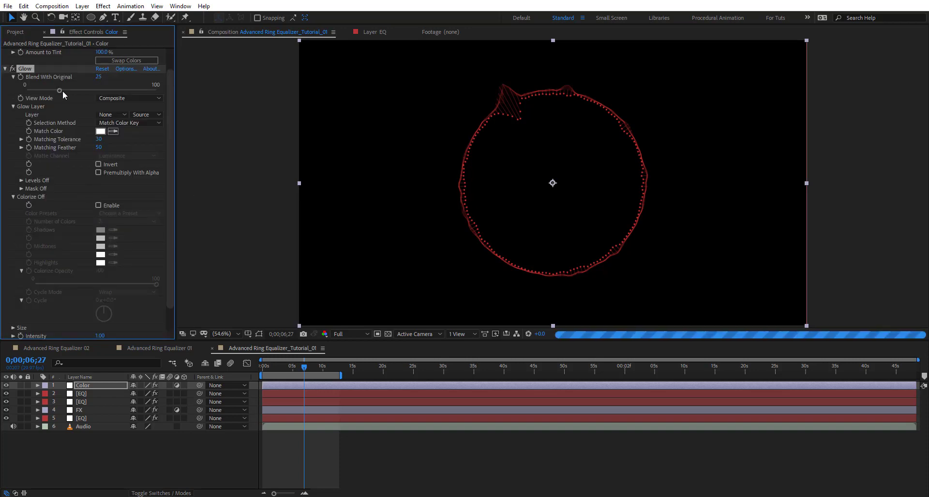
key("ctrl+z")
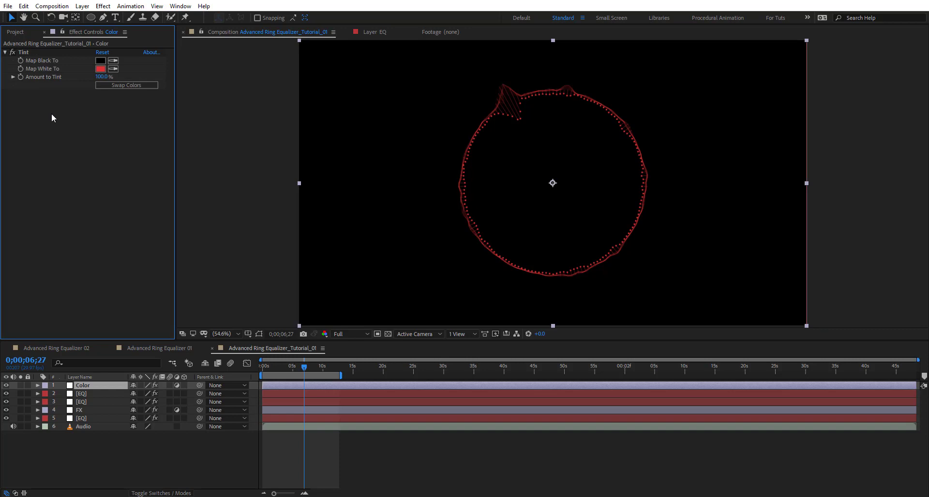
Apply the Glow effect that has Glow Threshold, Radius and Intensity settings to the Color layer.
key("ctrl+space")
type("glow")
key("Down")
key("Down")
key("Down")
key("Down")
key("Down")
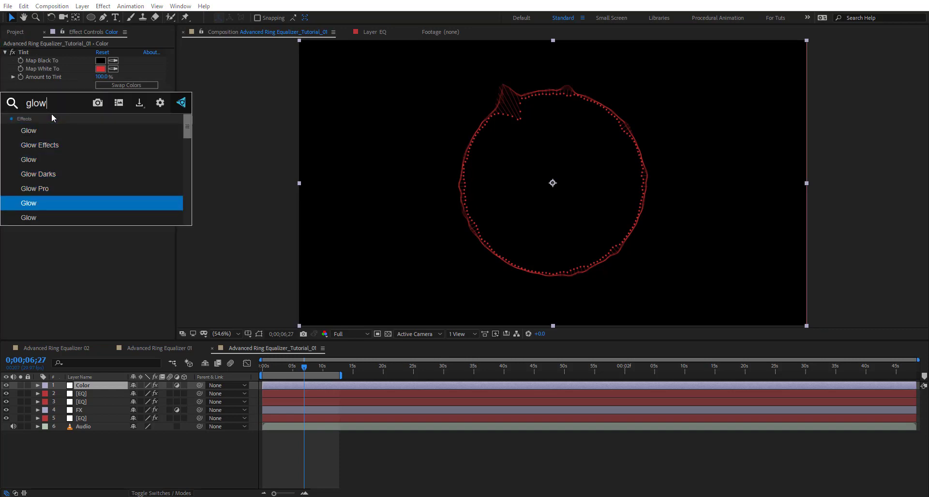
key("Return")
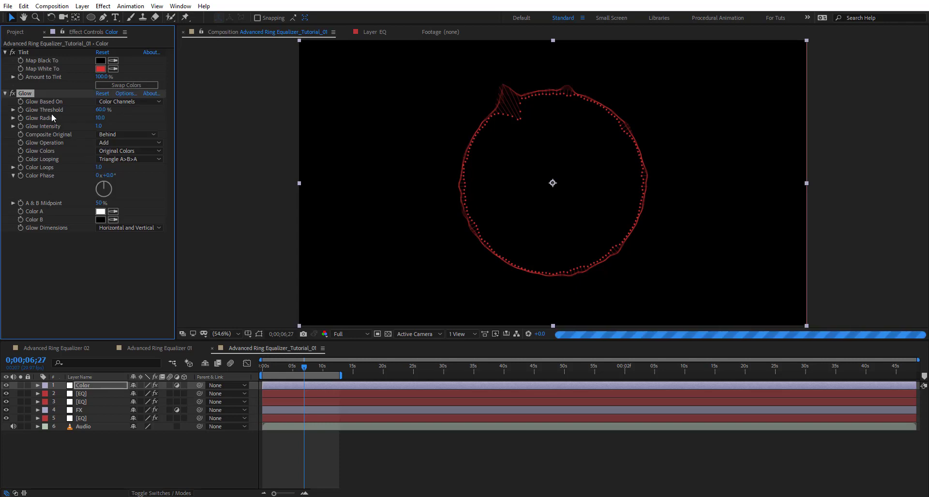
Compare the red ring with the Glow effect disabled and enabled, keeping the effect on with its threshold at 60%.
left_click(12, 94)
left_click(12, 94)
left_click(12, 94)
left_click(13, 95)
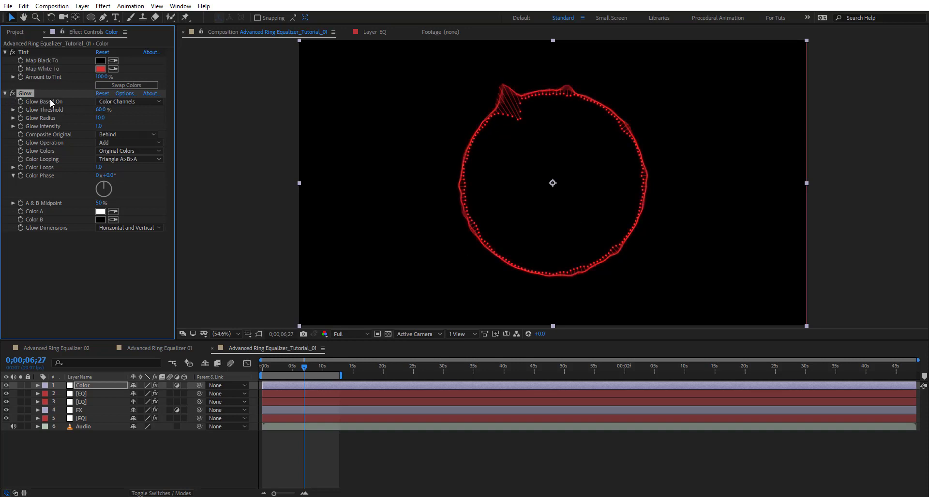
left_click_drag(115, 112, 98, 117)
Apply the Colorama effect to the Color layer and disable Modify Alpha in its Modify settings.
key("ctrl+space")
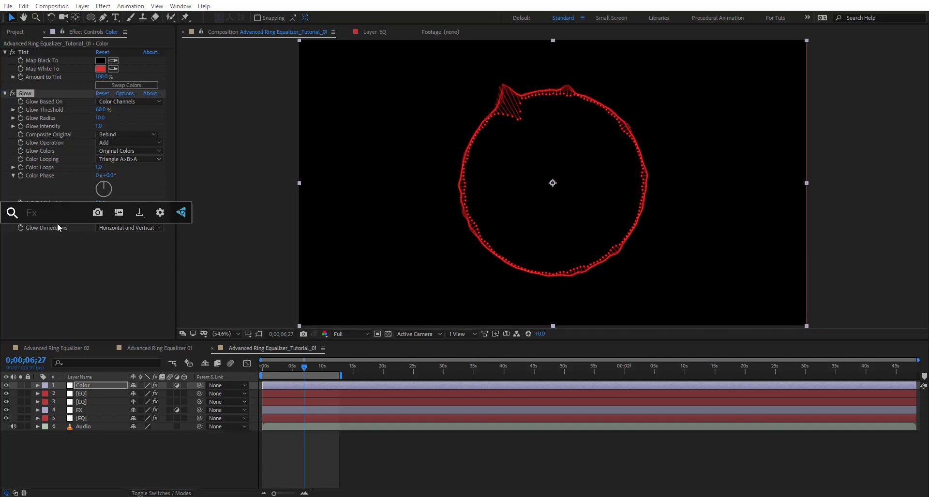
type("color")
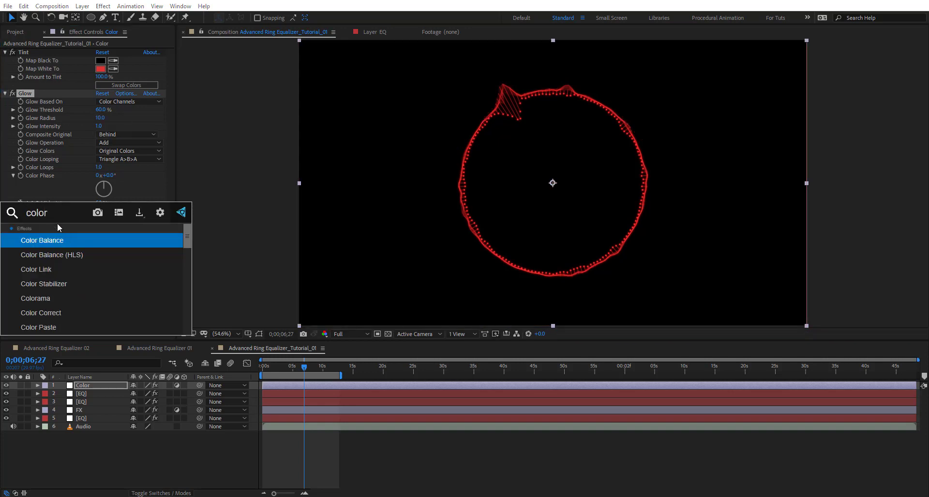
key("Down")
key("Down")
key("Down")
key("Down")
key("Return")
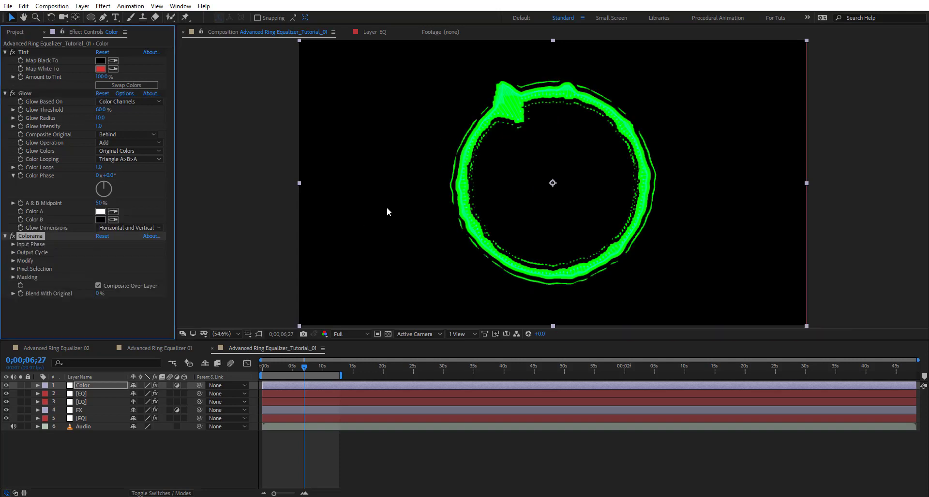
left_click(13, 262)
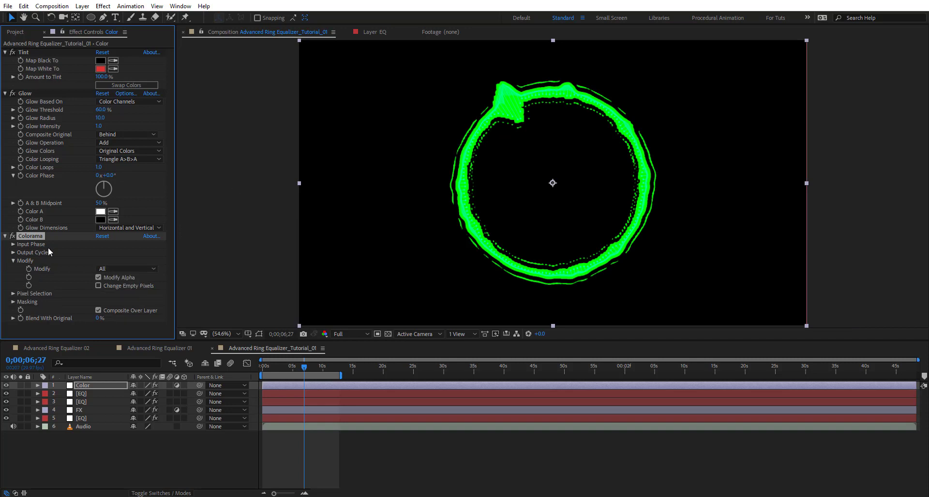
left_click(98, 277)
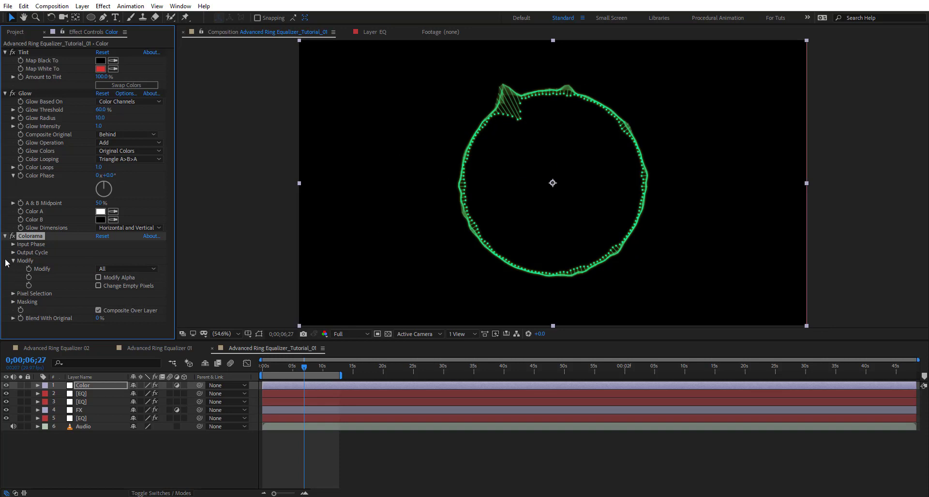
Try the Earthenware, Fire, Golden 2, Horizon and Skink preset palettes in Colorama's Output Cycle.
scroll(47, 253, "down", 2)
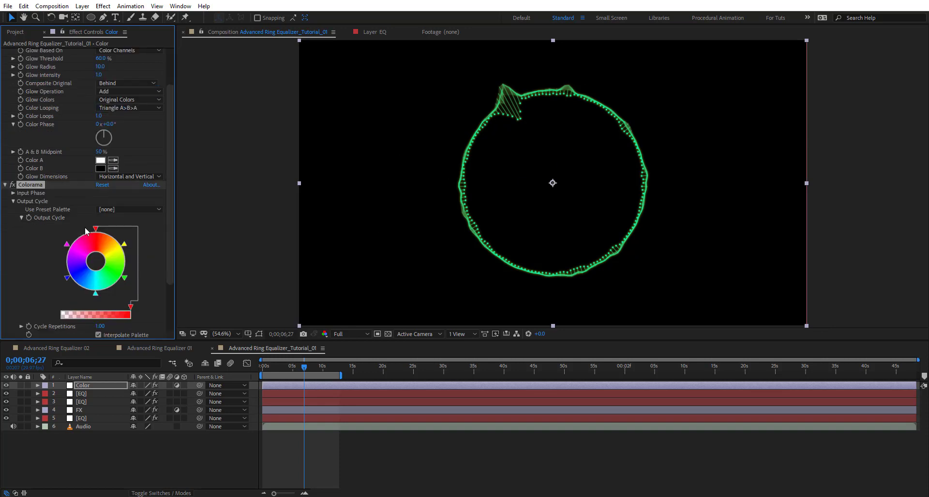
left_click(144, 210)
left_click(138, 334)
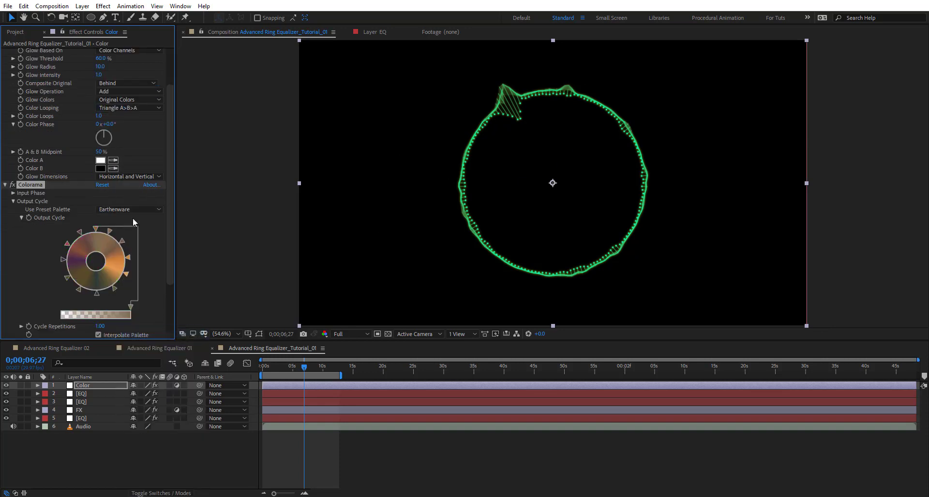
left_click(132, 209)
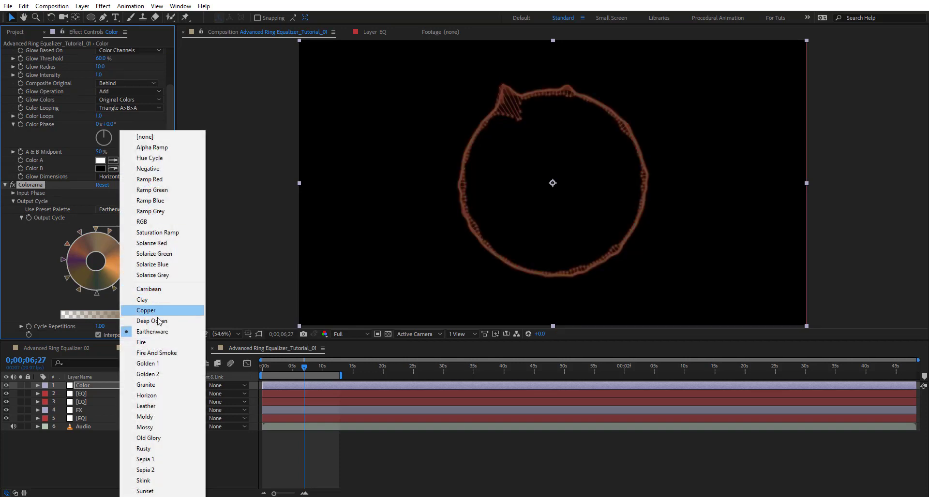
left_click(155, 342)
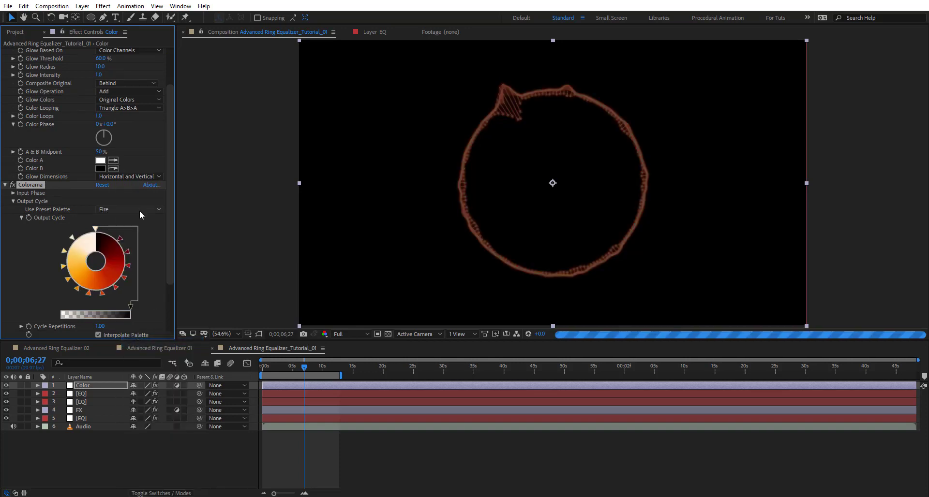
left_click(141, 211)
left_click(159, 366)
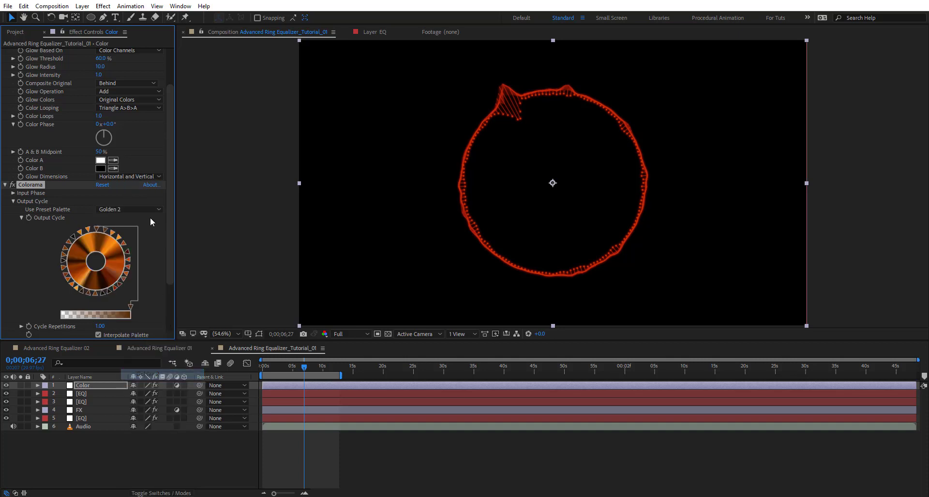
left_click(142, 212)
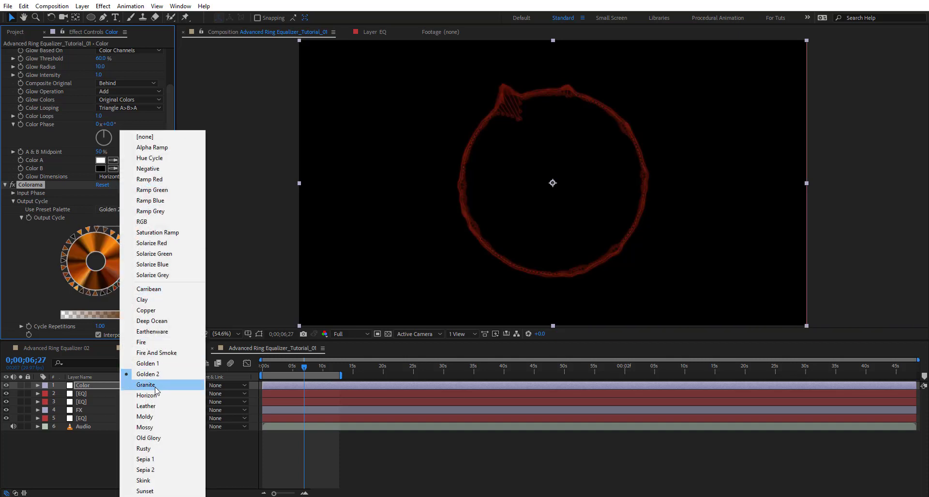
left_click(160, 400)
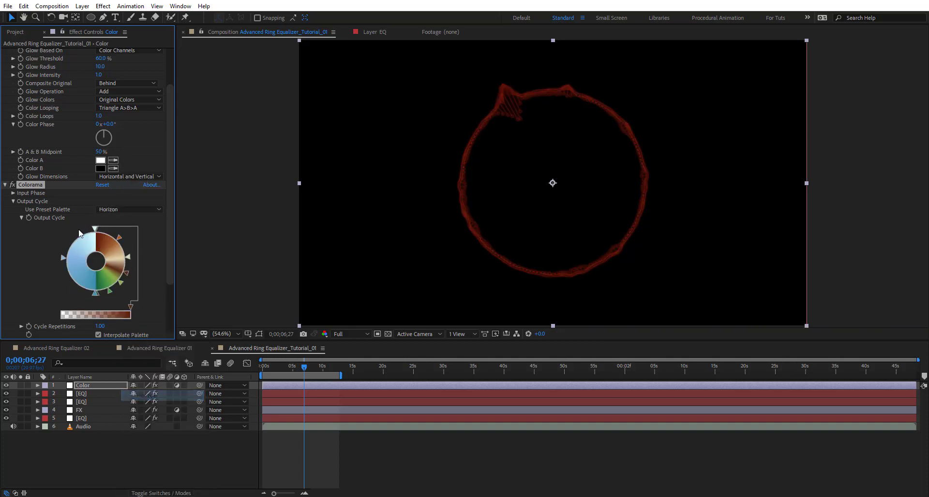
left_click(145, 213)
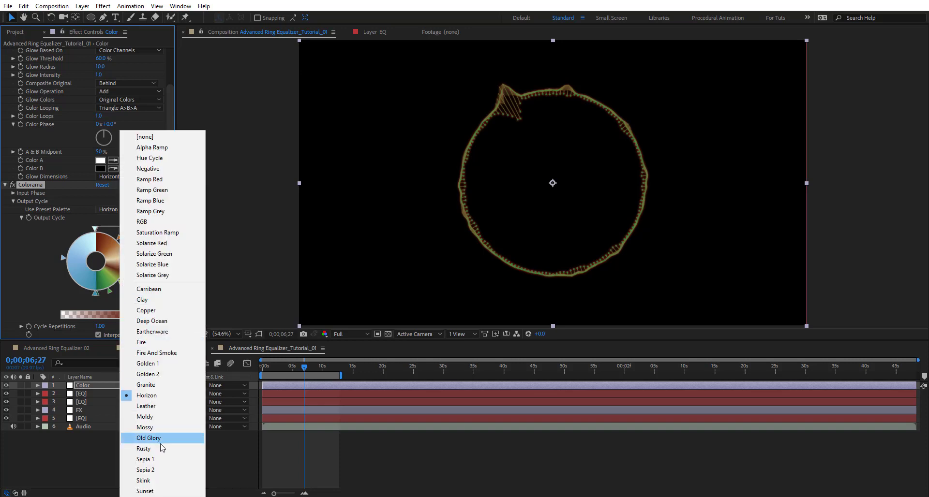
left_click(158, 480)
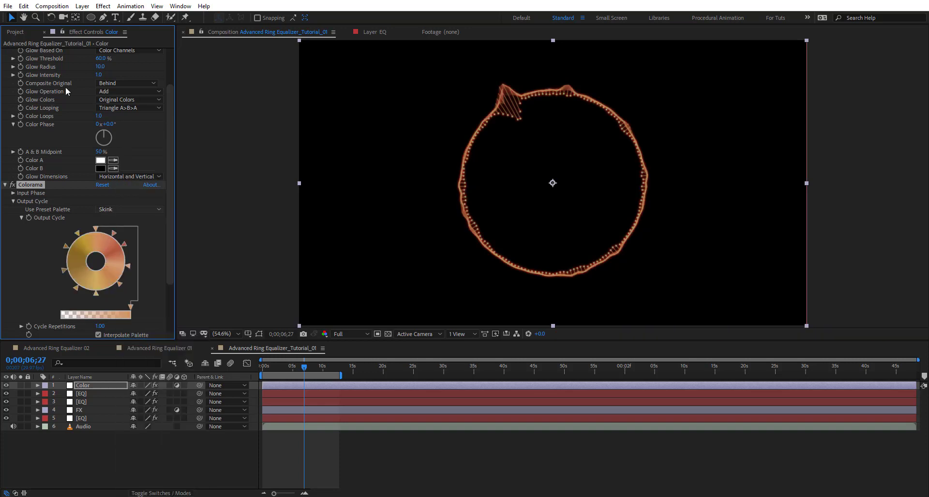
Change the Map White To color of the Color layer's Tint effect to a deep violet-blue.
scroll(69, 92, "up", 2)
left_click(100, 69)
mouse_move(245, 83)
left_mouse_down()
mouse_move(240, 124)
mouse_move(240, 97)
mouse_move(292, 154)
mouse_move(275, 95)
mouse_move(283, 99)
left_mouse_up()
left_click(309, 93)
left_click(386, 57)
Set the preset palette of Colorama's Output Cycle to Fire.
left_click(141, 261)
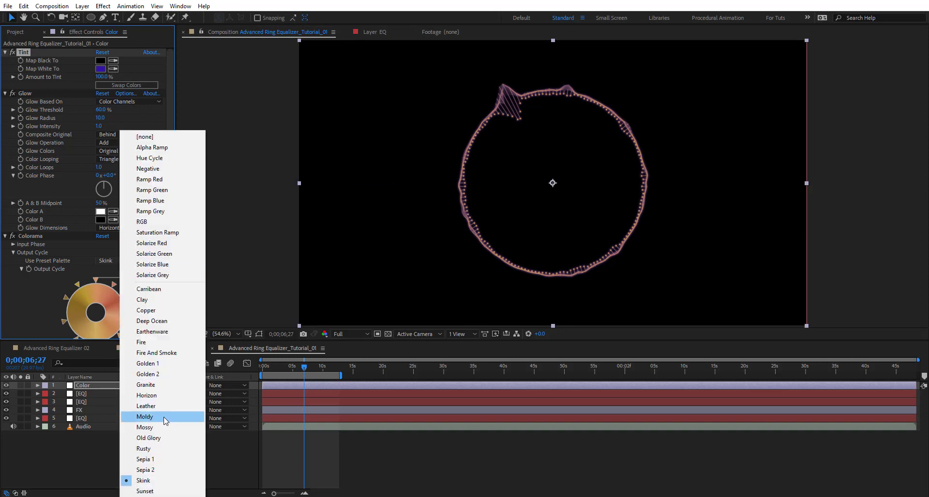
left_click(162, 346)
scroll(39, 213, "down", 5)
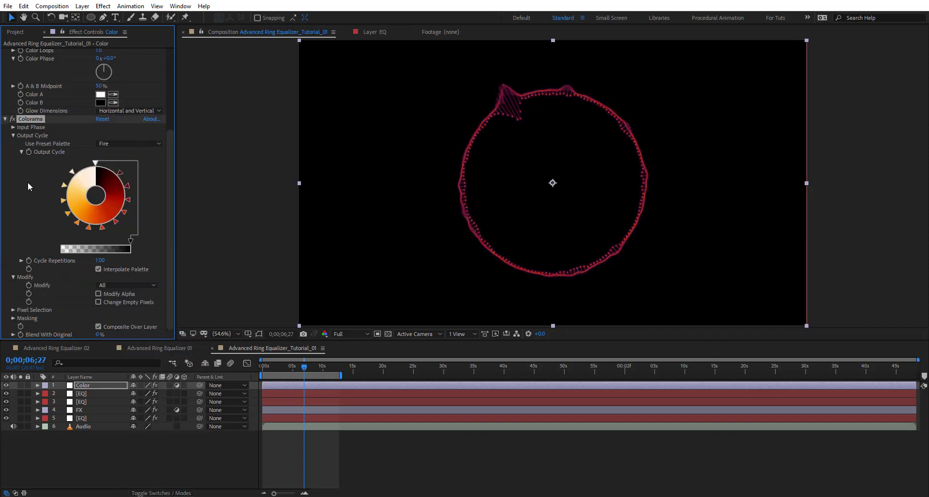
scroll(508, 180, "up", 2)
scroll(508, 180, "down", 3)
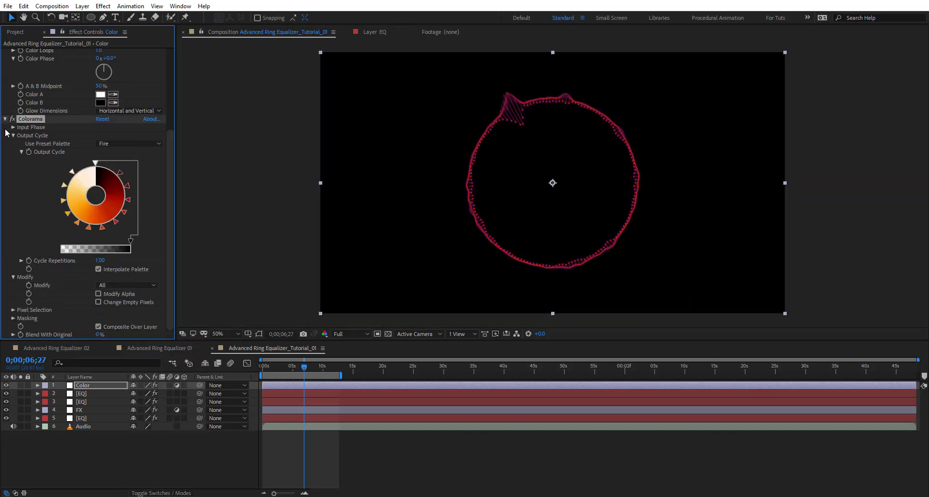
Add a second Glow effect below Colorama on the Color layer with threshold 17.6%, radius 57 and intensity 0.8.
left_click(5, 119)
key("ctrl+d")
scroll(75, 226, "down", 2)
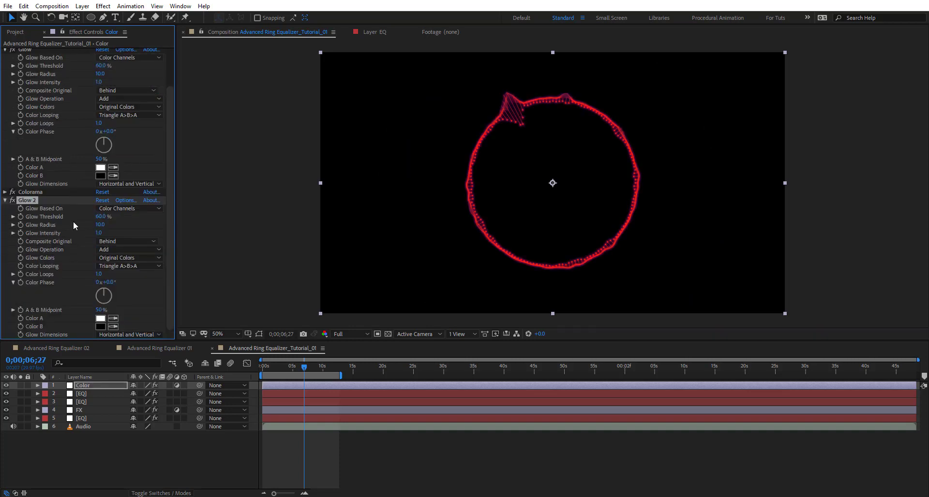
left_click_drag(100, 216, 133, 229)
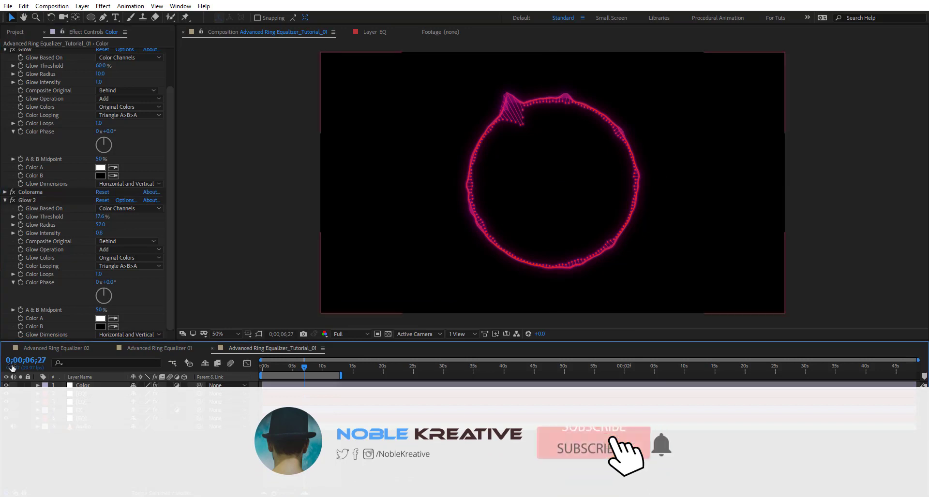
Examine the finished ring in the Advanced Ring Equalizer 02 composition at an earlier moment of the audio.
left_click(370, 472)
left_click(57, 348)
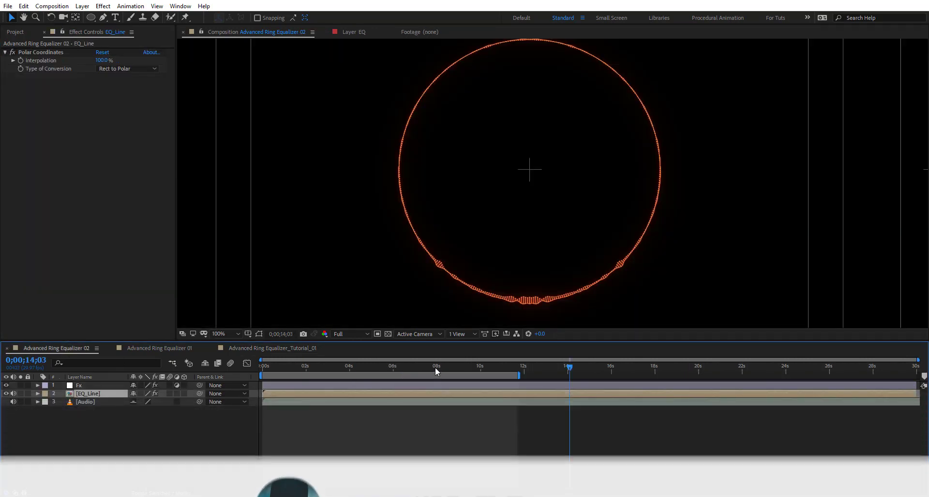
left_click_drag(435, 369, 361, 367)
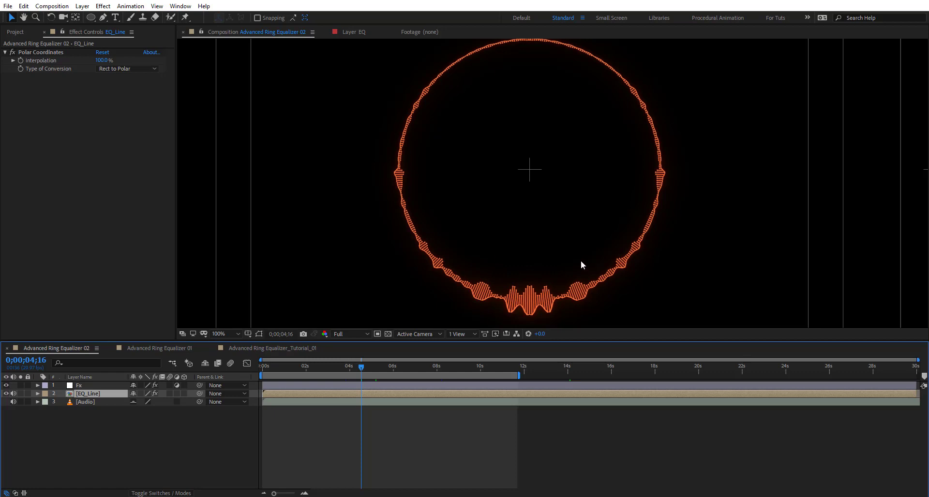
left_click(469, 460)
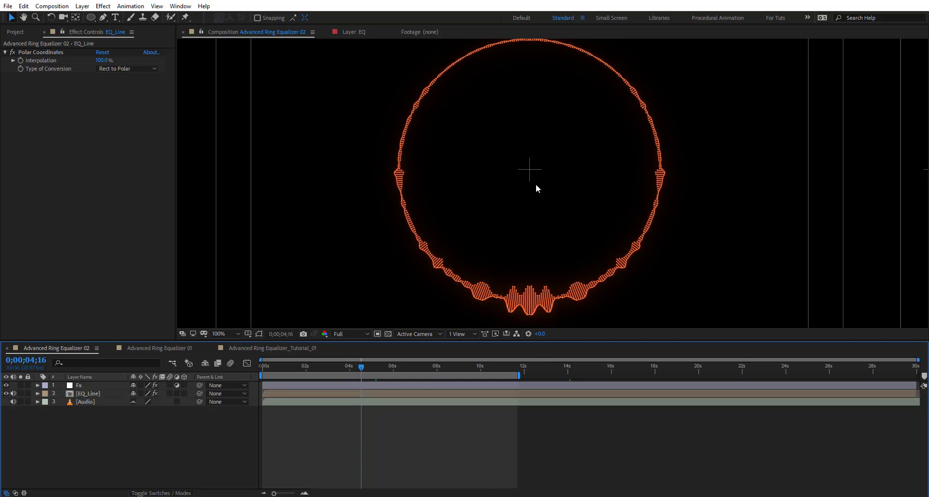
left_click_drag(583, 243, 577, 249)
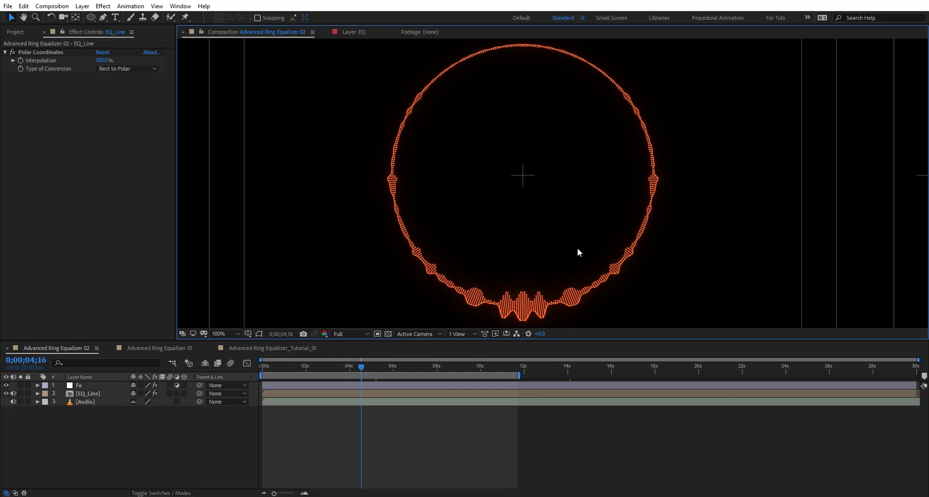
Create a 1920 x 1080 composition named Ring EQ 02 at 29.97 frames per second.
key("ctrl+n")
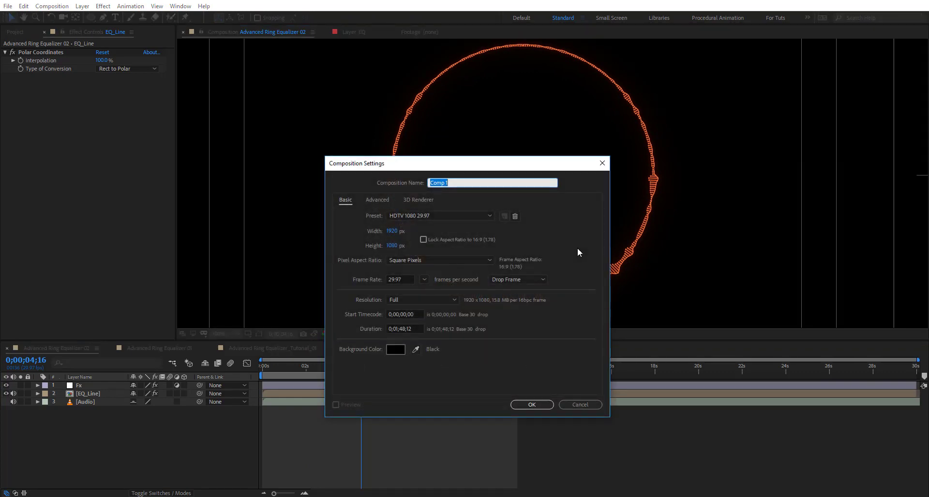
type("Ring EQ 02")
left_click(532, 406)
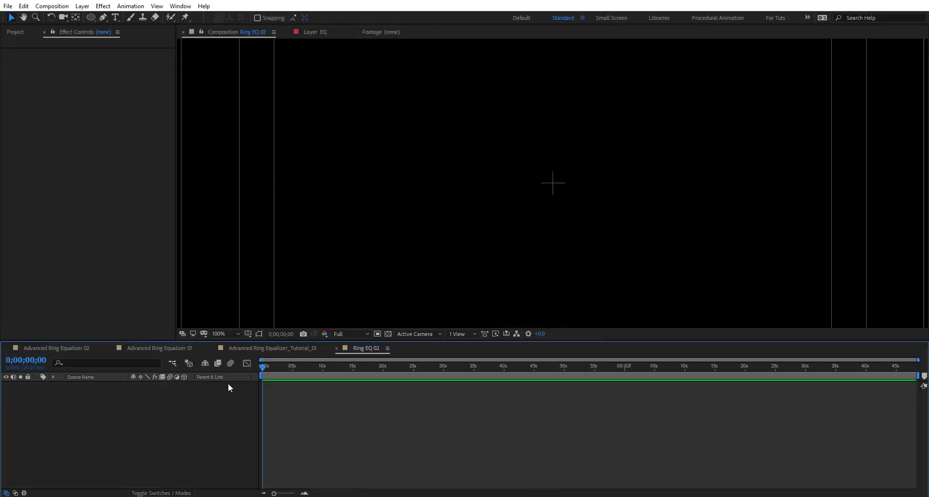
Copy the Audio layer from the Advanced Ring Equalizer 02 composition into Ring EQ 02.
left_click(77, 348)
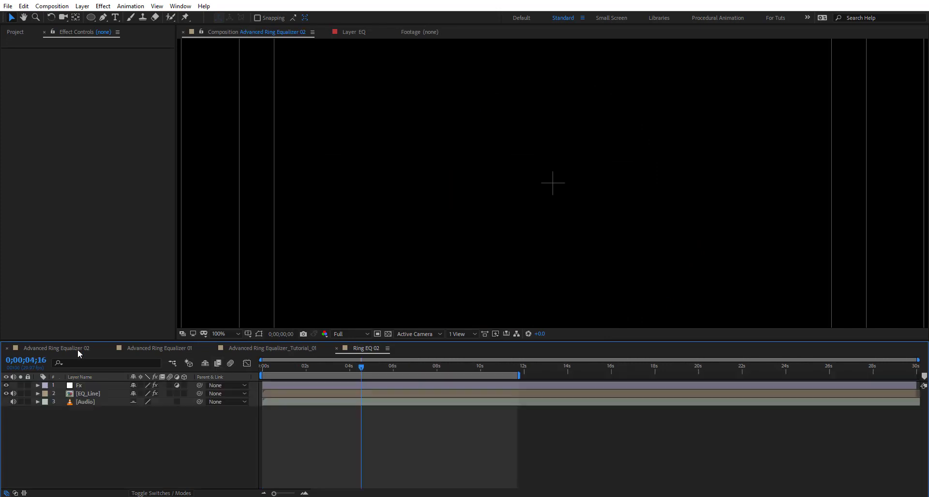
left_click(87, 402)
left_click(344, 348)
key("ctrl+v")
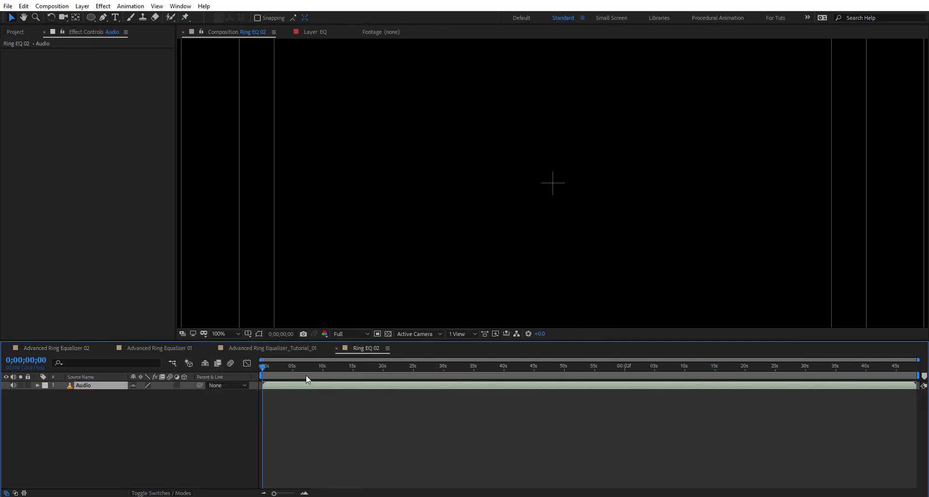
Create a white composition-sized solid layer named EQ in Ring EQ 02.
key("ctrl+y")
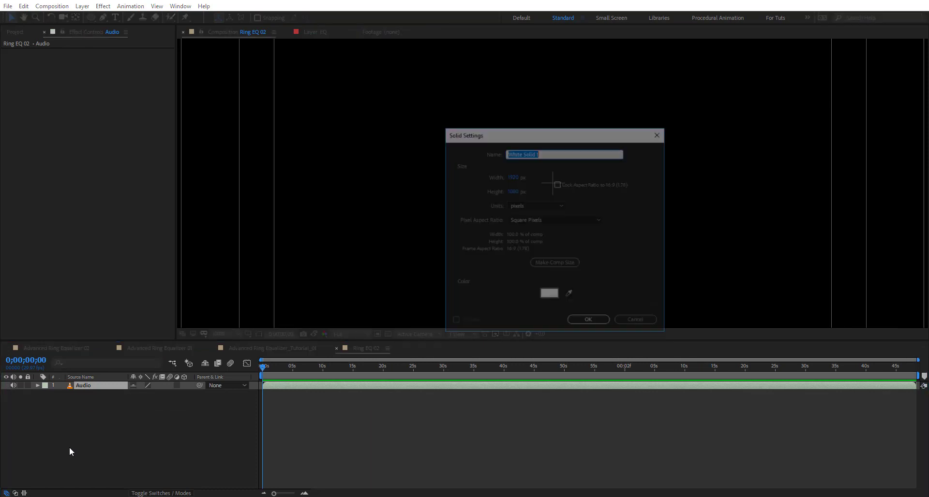
left_click(562, 264)
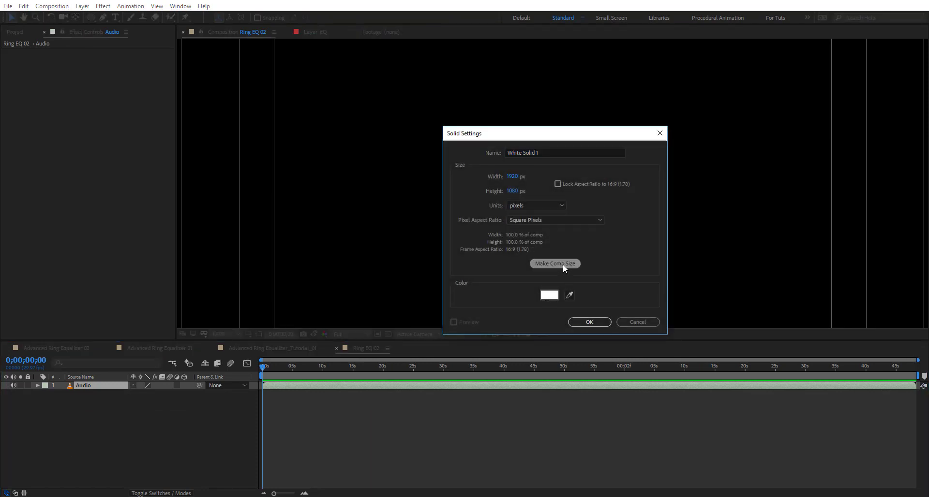
type("EQ")
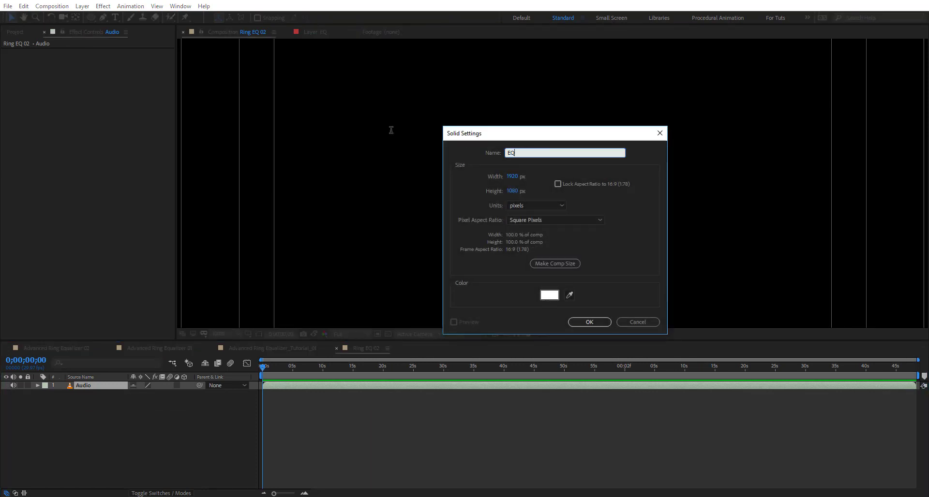
key("Return")
Draw a large circular mask on the EQ layer outward from the center of the composition.
scroll(515, 186, "down", 2)
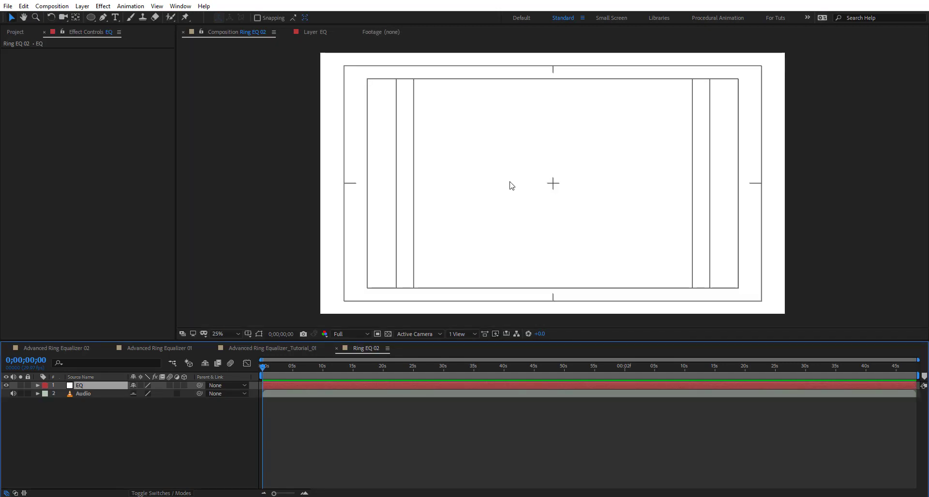
left_click(90, 18)
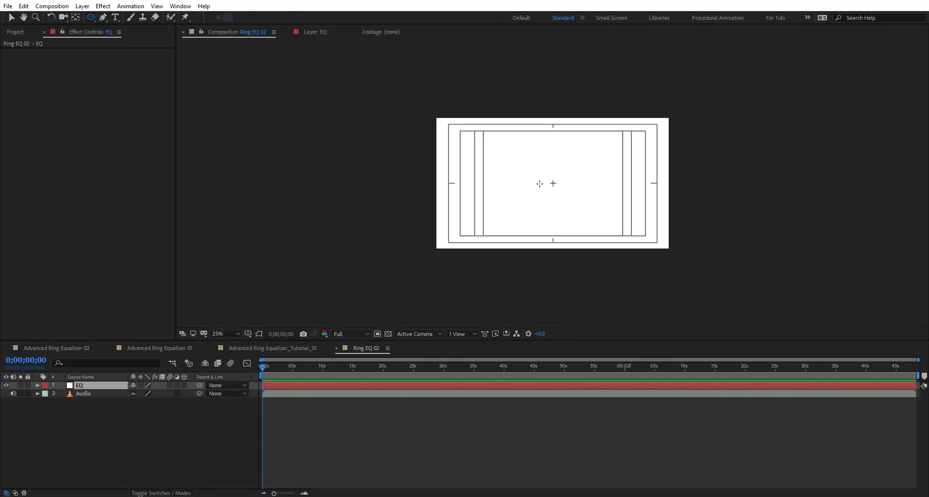
left_click_drag(554, 183, 603, 223)
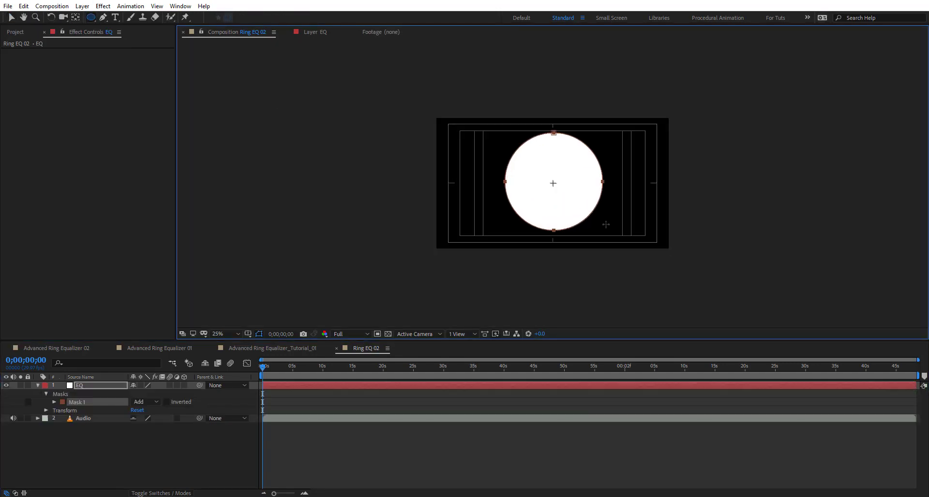
scroll(566, 164, "up", 2)
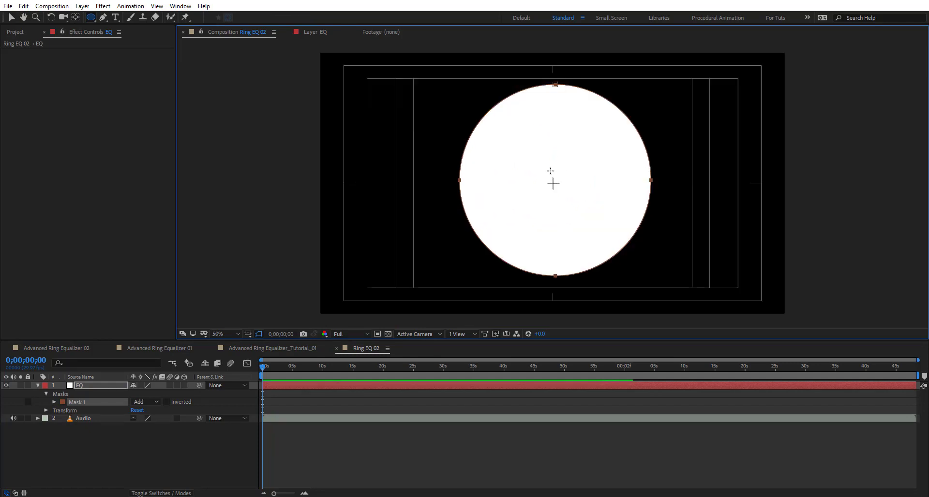
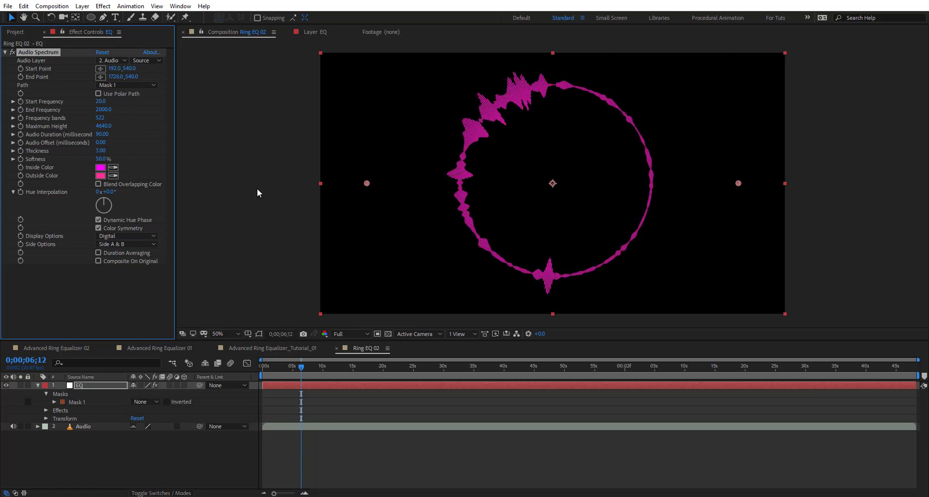
Set the start frequency of the EQ layer's Audio Spectrum to 520 and check the ring at different times.
left_click_drag(303, 367, 409, 403)
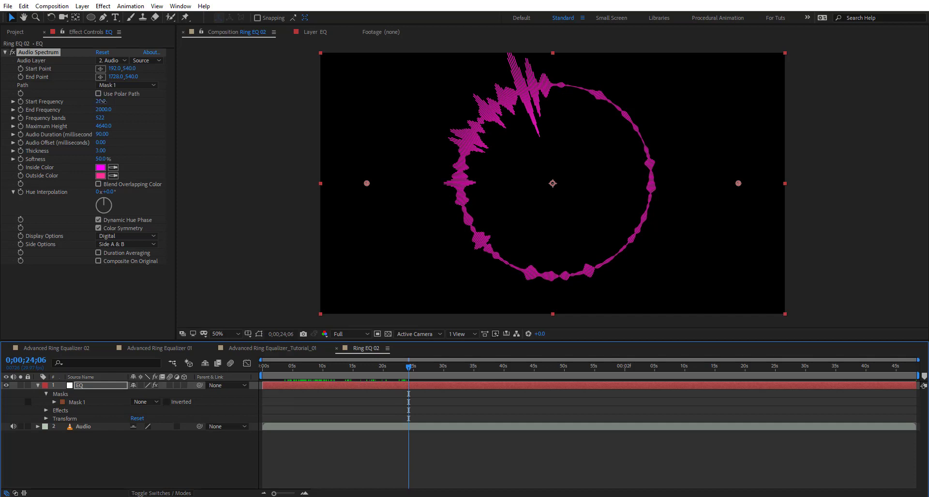
left_click_drag(102, 103, 105, 102)
left_click_drag(401, 367, 357, 370)
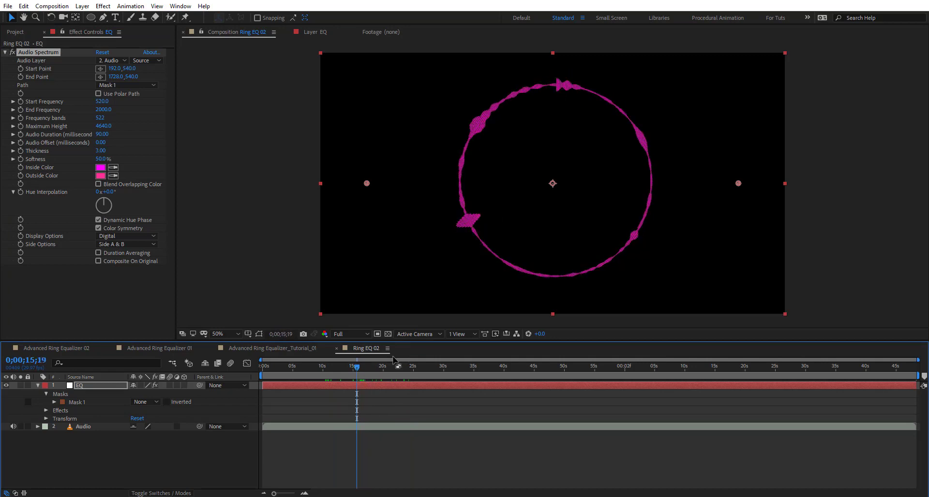
Show the Mask 1 path in the viewer and examine where the spectrum starts at the top of the ring.
left_click(72, 403)
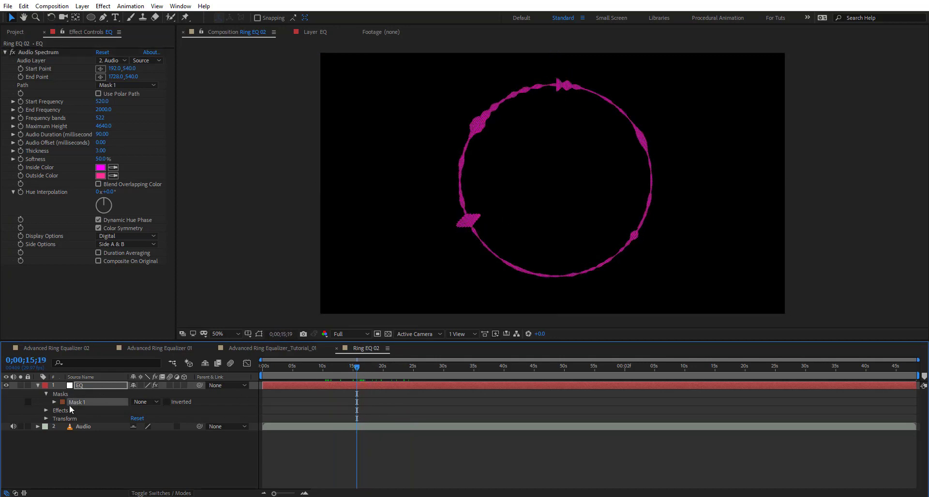
left_click(260, 333)
scroll(563, 83, "up", 2)
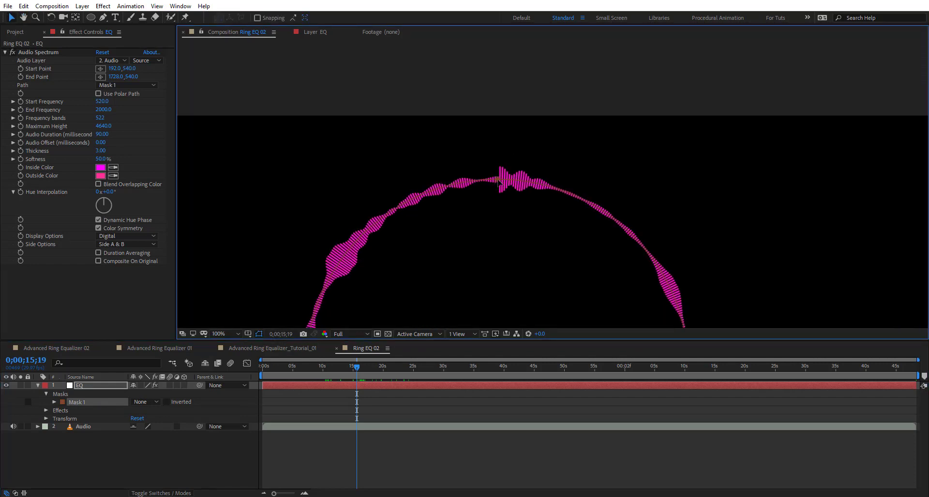
left_click_drag(496, 216, 508, 87)
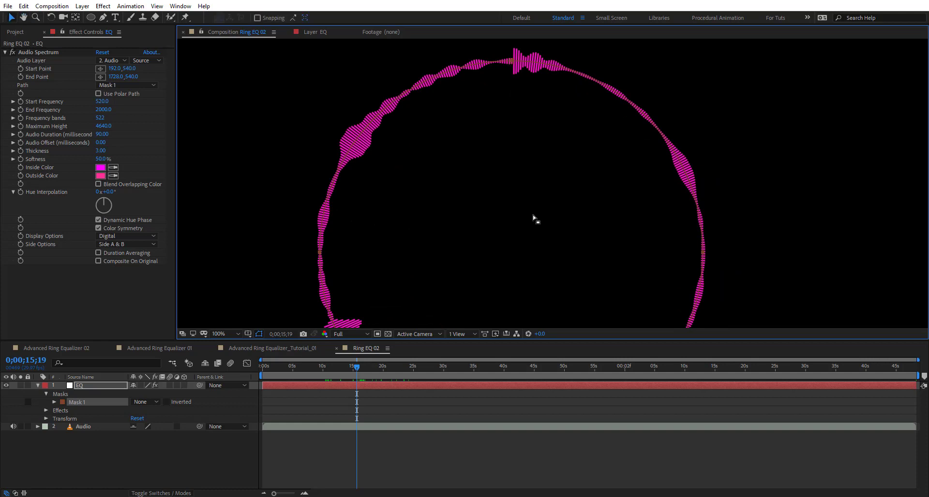
Set the bottom point of the circular Mask 1 path as its first vertex.
left_click_drag(530, 174, 514, 71)
key("v")
left_click(492, 307)
right_click(492, 308)
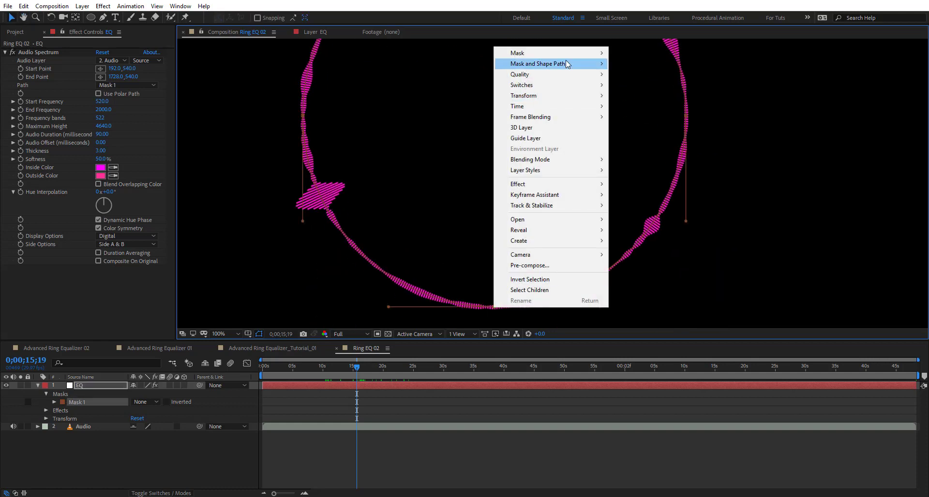
mouse_move(566, 62)
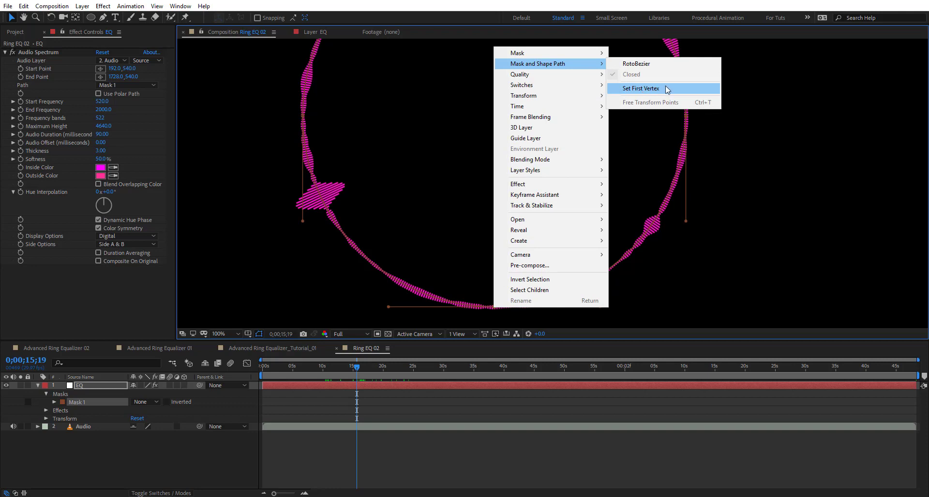
left_click(666, 89)
Check at several times how the spectrum runs around the ring from the bottom point.
left_click_drag(363, 367, 374, 368)
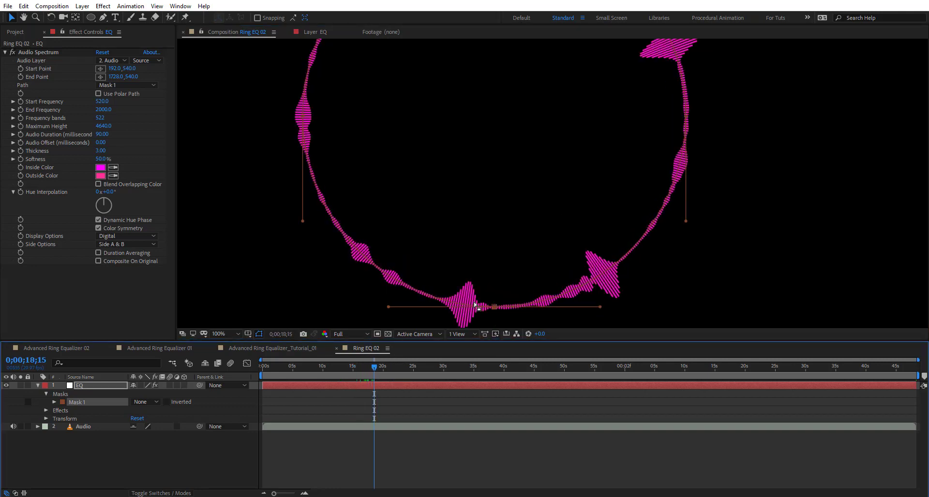
left_click(408, 457)
left_click_drag(370, 368, 350, 366)
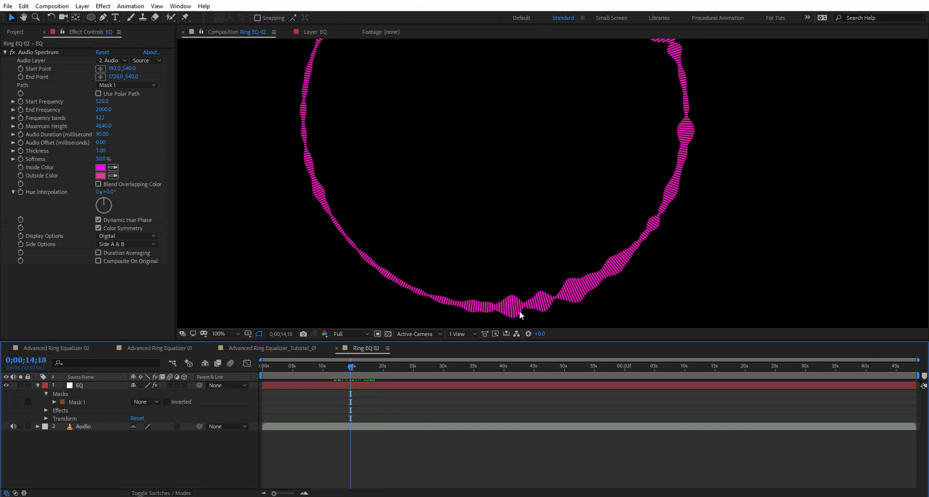
left_click_drag(349, 363, 307, 368)
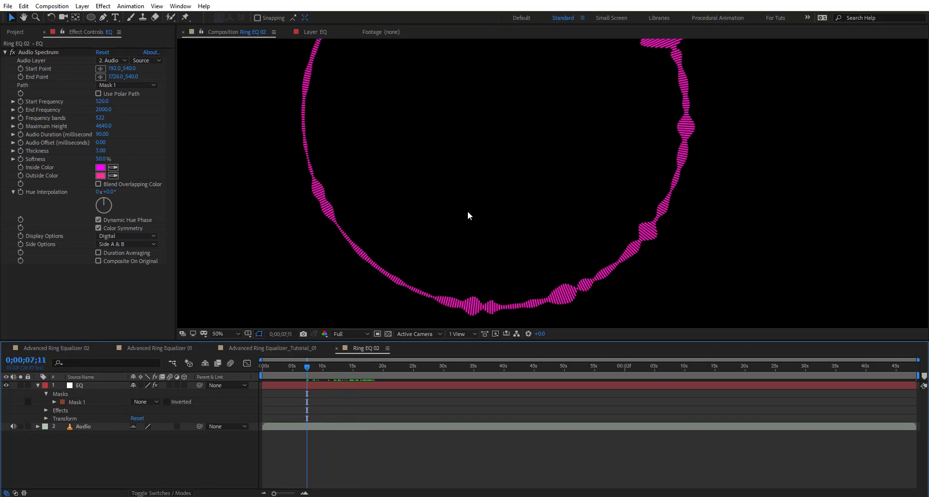
key("comma")
key("comma")
left_click_drag(480, 155, 450, 199)
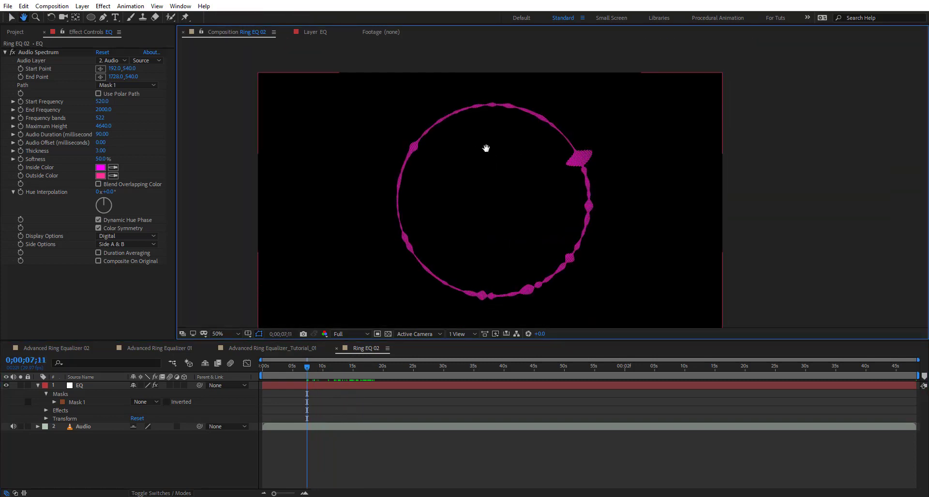
left_click_drag(528, 217, 532, 216)
key("v")
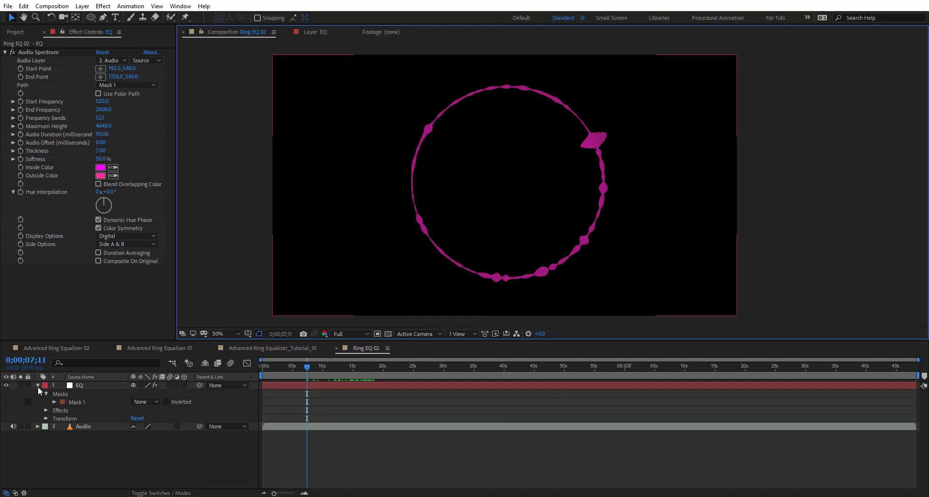
Delete the circular Mask 1 and the Audio Spectrum effect from the EQ layer.
left_click(87, 402)
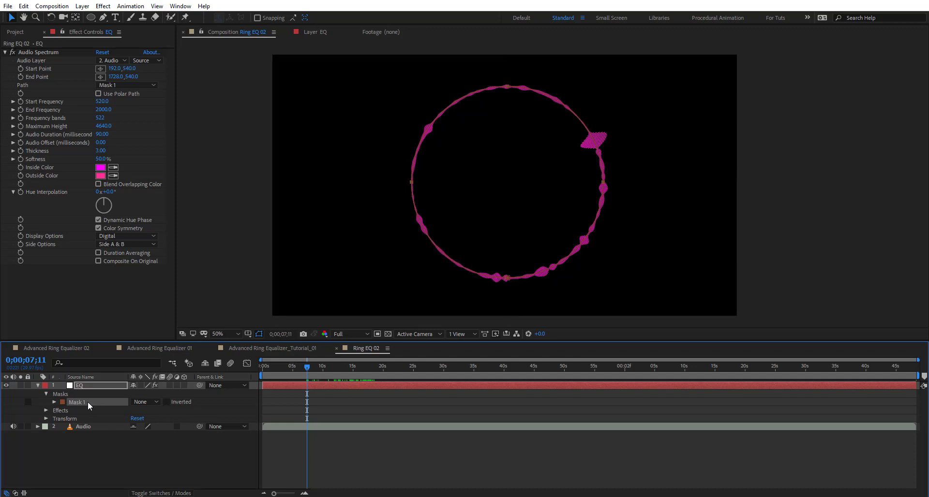
key("Delete")
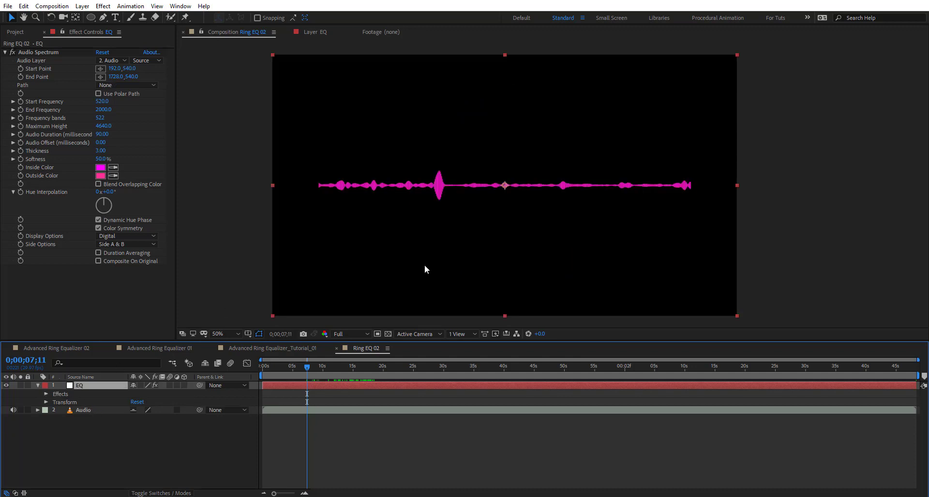
left_click(15, 55)
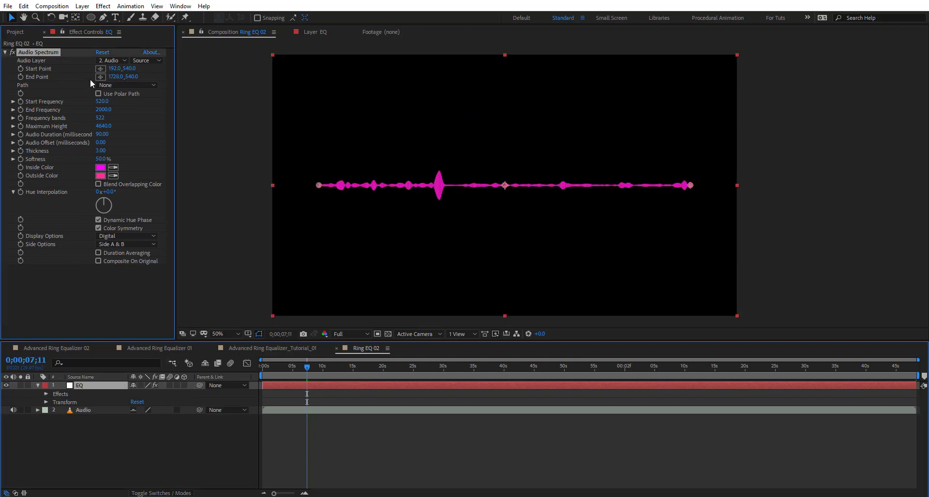
key("Delete")
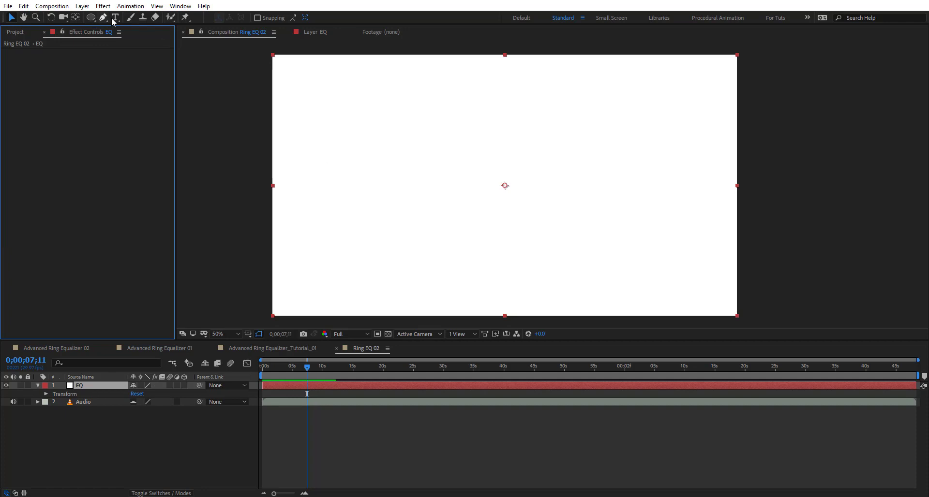
Show the title/action safe guides and draw a straight horizontal Pen mask on the EQ layer from the composition center to just past its left edge.
left_click(105, 17)
key("slash")
key("period")
left_click_drag(356, 201, 454, 231)
left_click(247, 333)
left_click(252, 345)
left_click(569, 208)
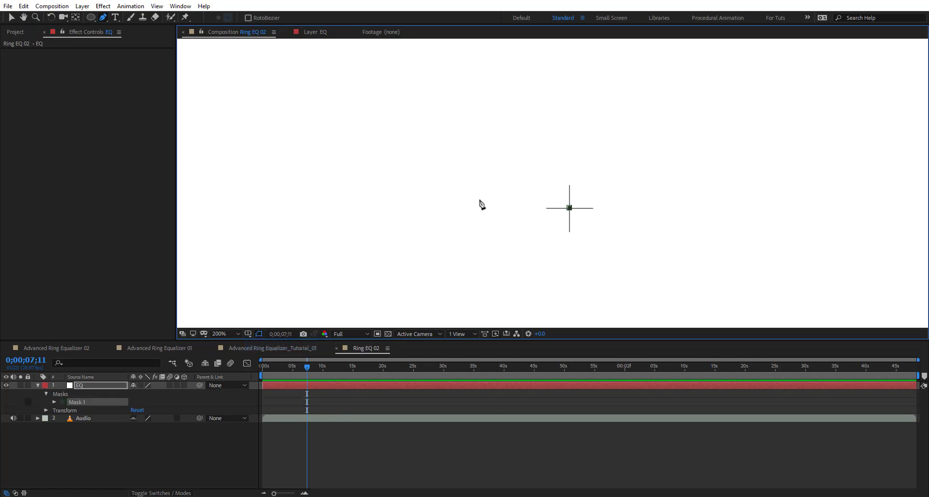
key("comma")
key("comma")
left_click(322, 189, "shift")
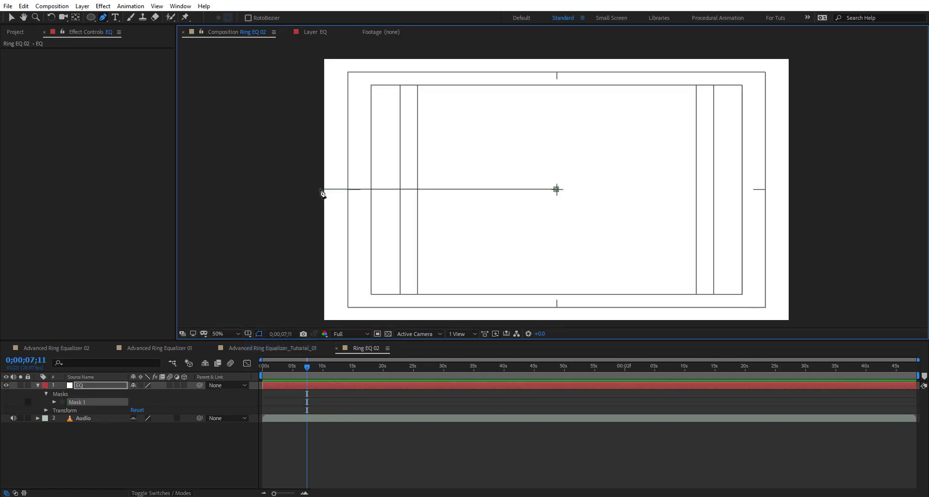
key("period")
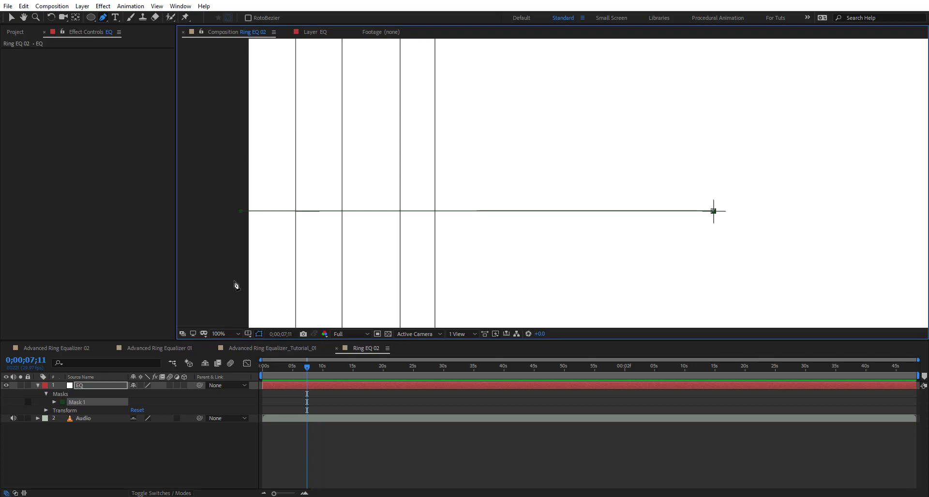
Apply Audio Spectrum to the EQ layer with Audio as its audio layer and Mask 1 as its path.
left_click(103, 384)
key("ctrl+space")
type("audio")
key("Return")
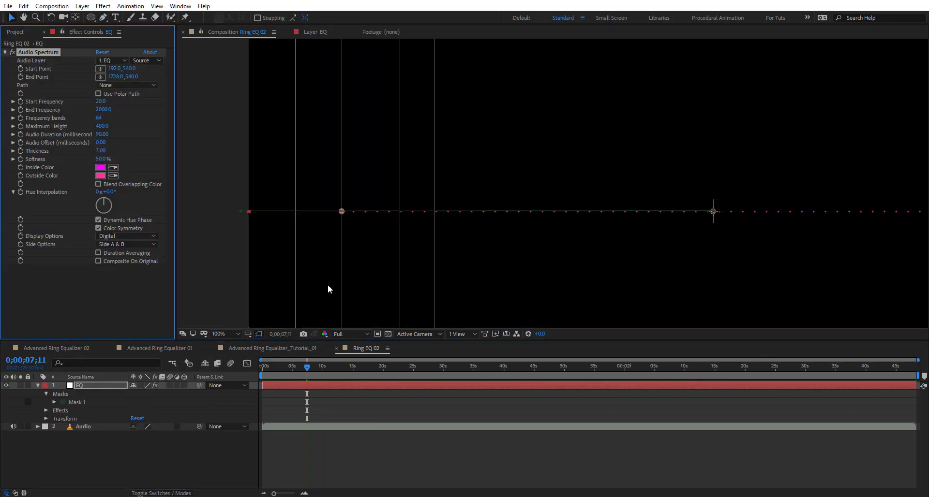
key("comma")
left_click(109, 85)
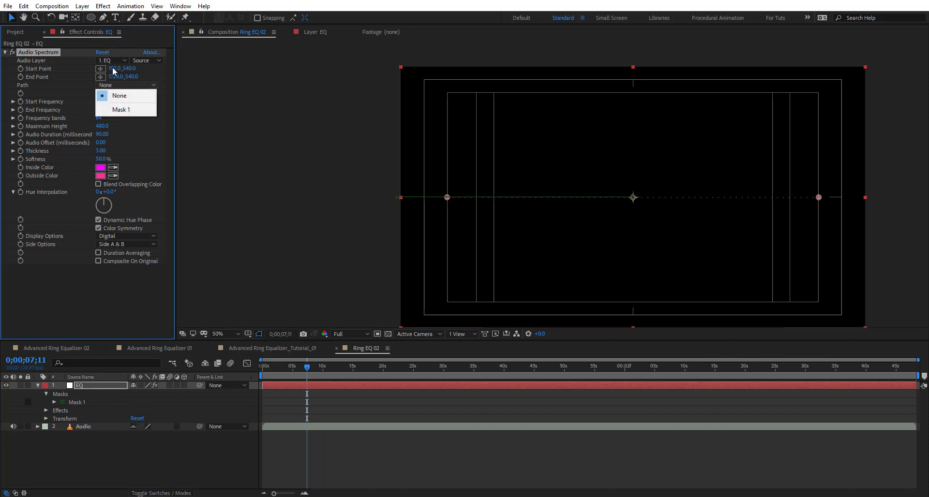
left_click(111, 61)
left_click(124, 93)
left_click(123, 84)
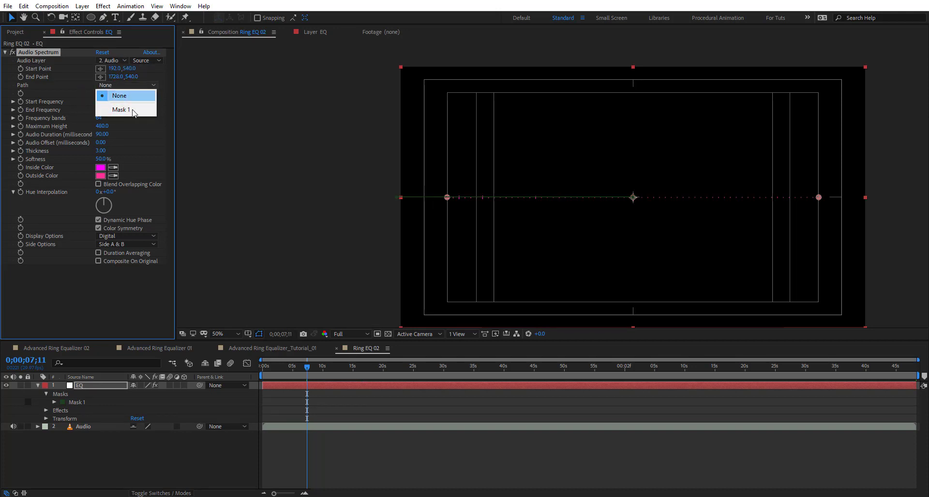
left_click(113, 109)
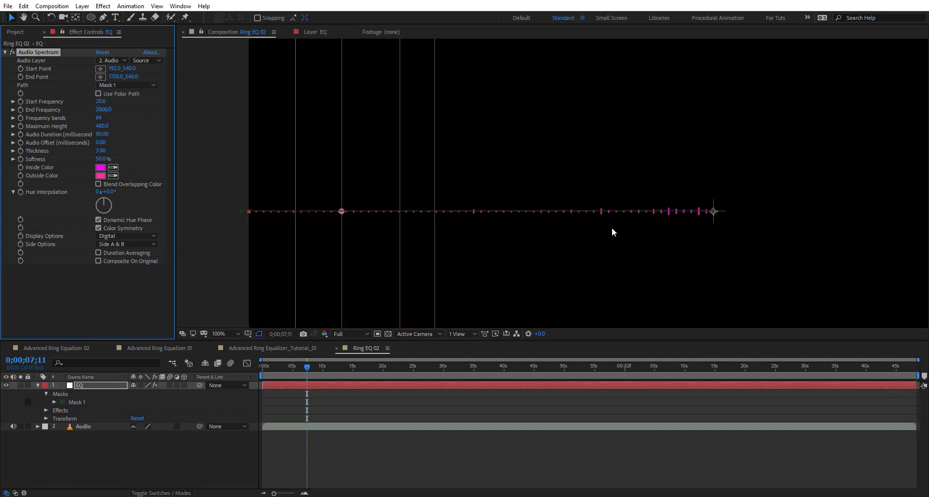
Set the Audio Spectrum's start frequency to 361, end frequency to 1300, frequency bands to 138 and maximum height to 2400.
left_click_drag(314, 371, 328, 373)
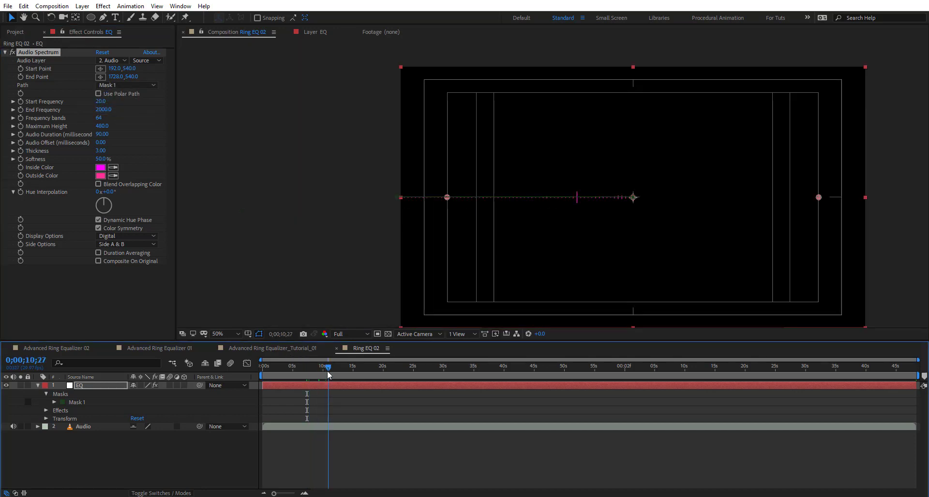
left_click_drag(102, 126, 139, 126)
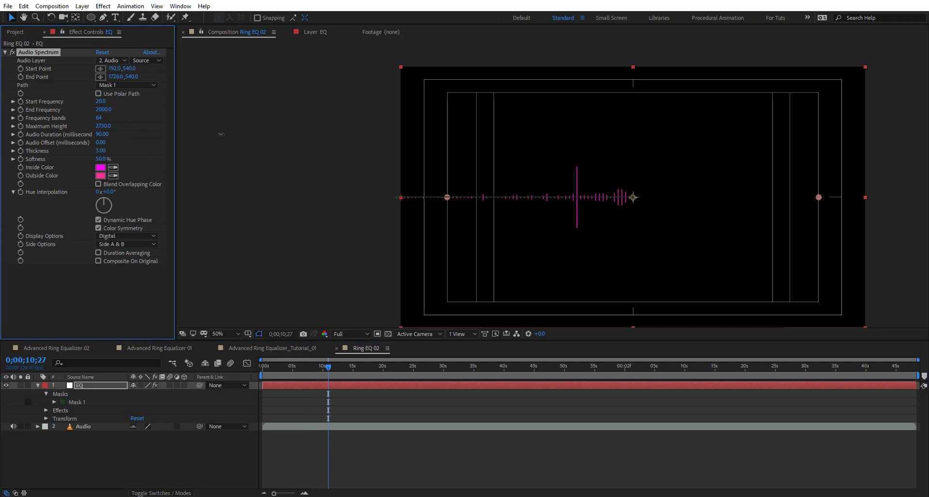
left_click_drag(99, 118, 120, 119)
mouse_move(328, 368)
left_mouse_down()
mouse_move(305, 372)
mouse_move(350, 372)
mouse_move(287, 372)
mouse_move(324, 377)
left_mouse_up()
left_click(101, 109)
left_click(145, 182)
Set the Audio Spectrum's inside and outside colors to white and check the spectrum at different times.
left_click(100, 167)
left_click(179, 57)
left_click(382, 58)
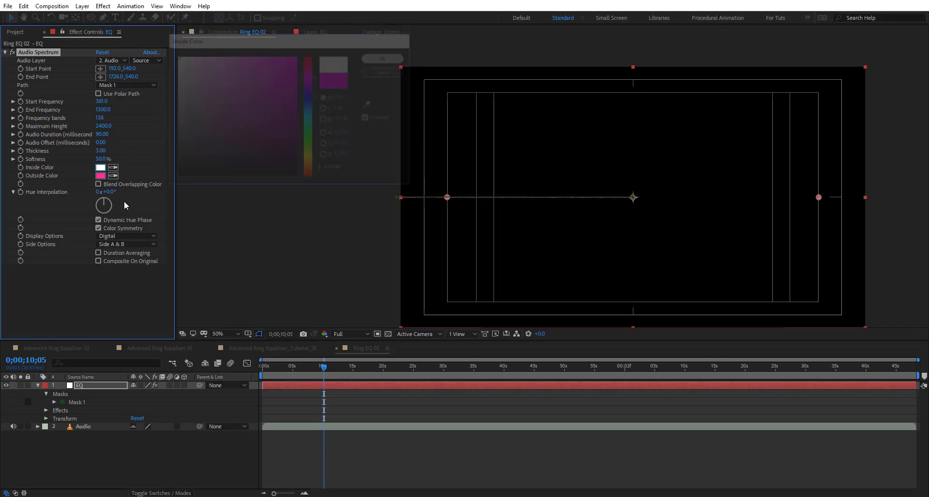
left_click(100, 175)
left_click(175, 56)
left_click(397, 58)
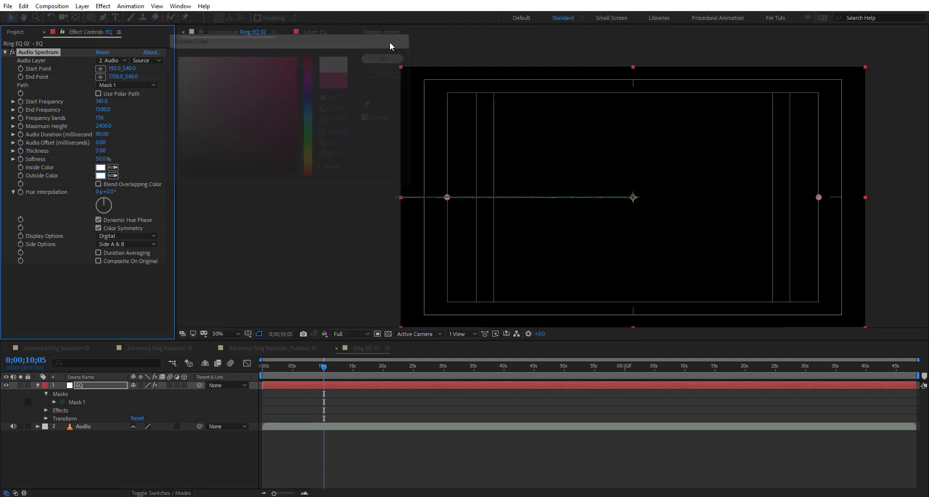
left_click(408, 448)
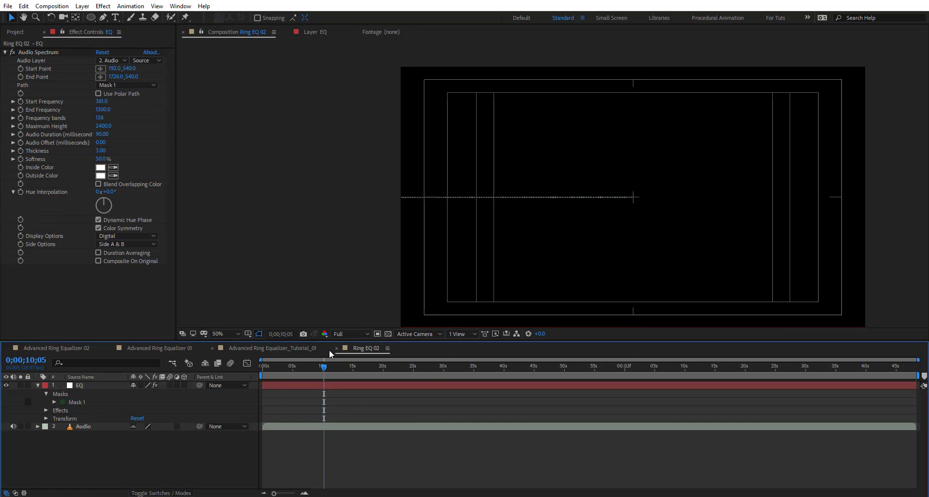
mouse_move(340, 371)
left_mouse_down()
mouse_move(347, 368)
mouse_move(325, 367)
left_mouse_up()
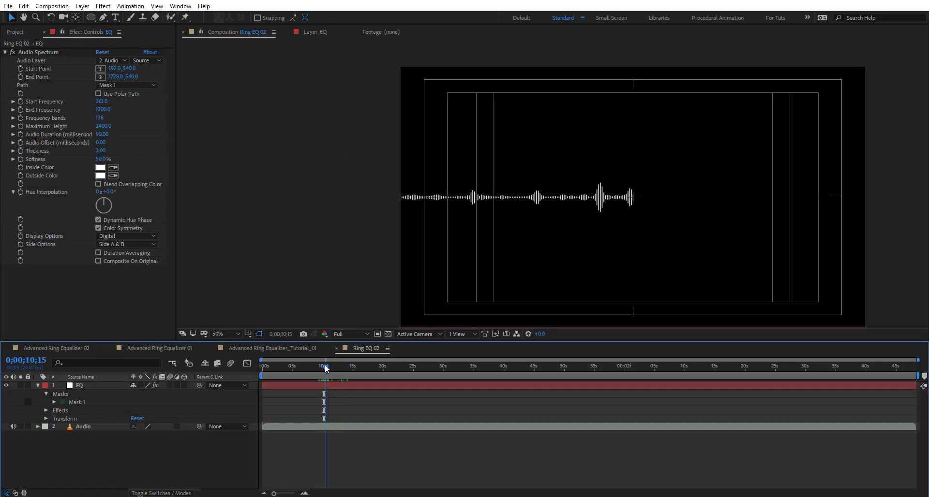
Apply the Mirror effect to the EQ layer and set its reflection center's X value to 960.
left_click(97, 386)
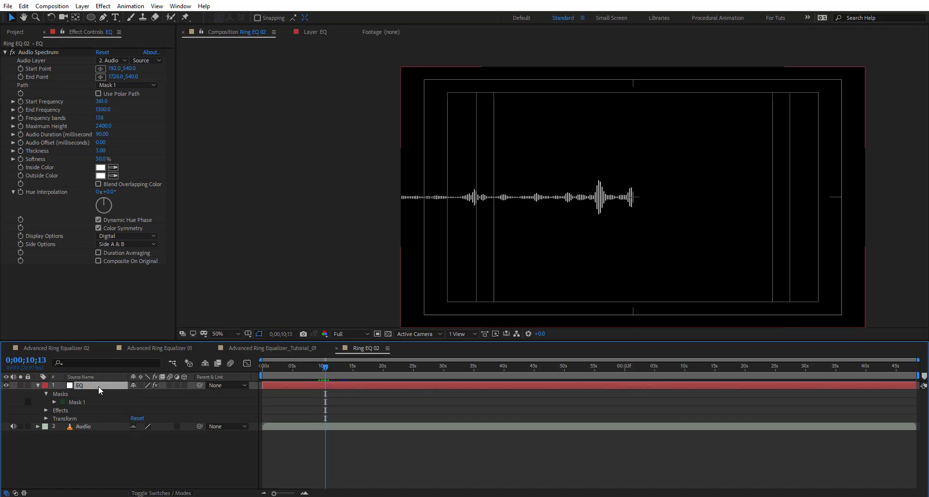
key("ctrl+space")
type("mirr")
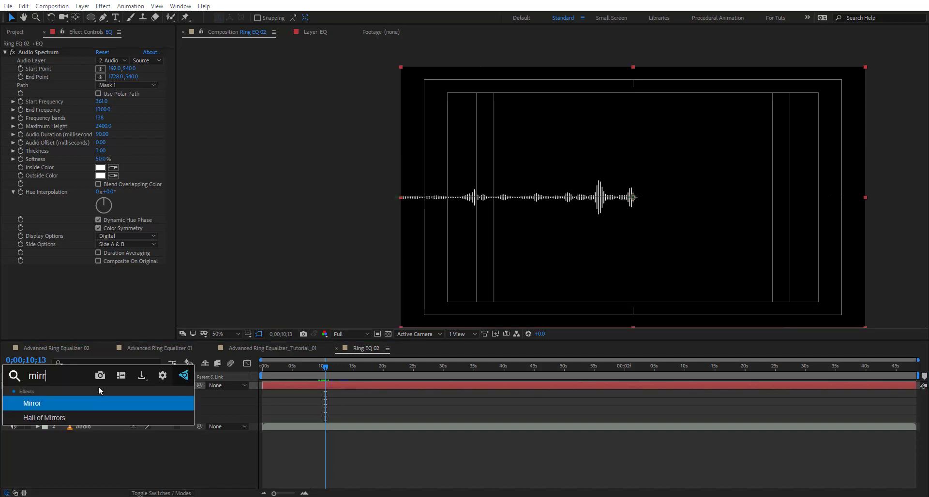
key("Return")
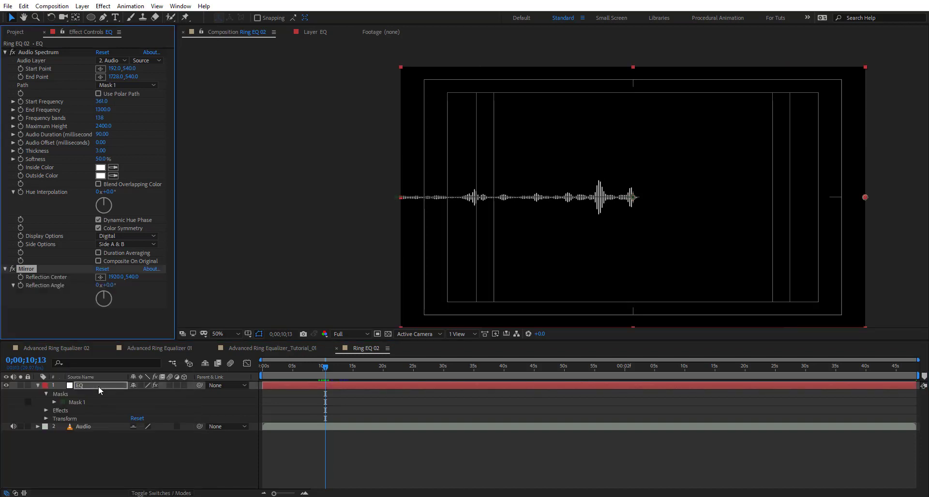
left_click(122, 277)
double_click(124, 277)
type("*")
key("BackSpace")
type("/2")
key("Return")
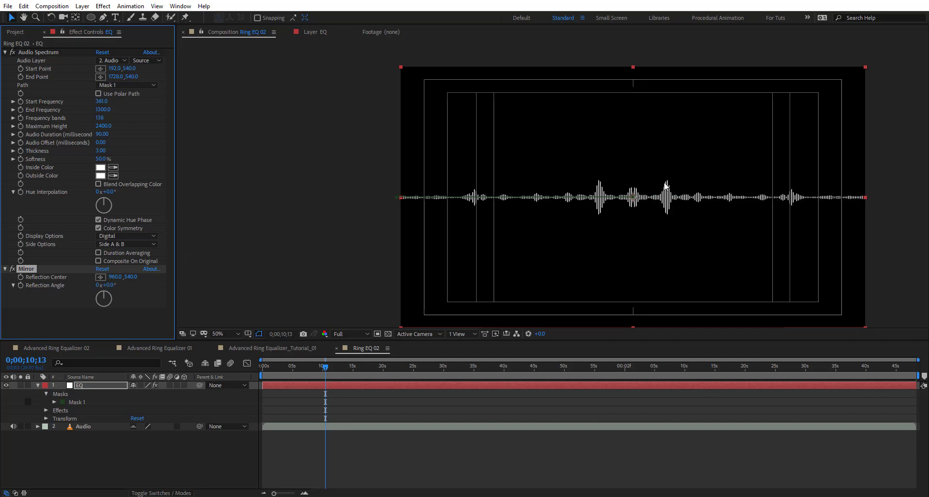
Inspect the mirrored spectrum up close, hide the title/action safe guides and check the animation at other times.
scroll(632, 179, "up", 2)
scroll(780, 240, "up", 4)
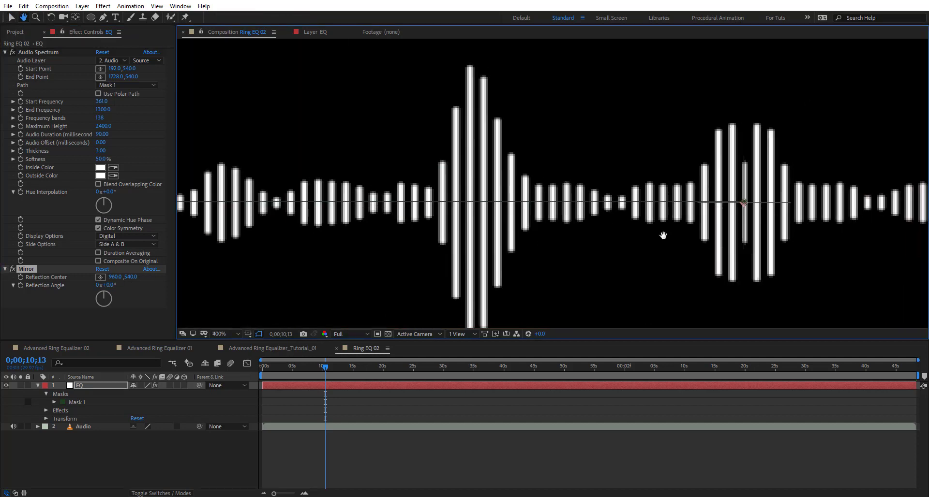
scroll(524, 207, "down", 4)
scroll(482, 203, "down", 2)
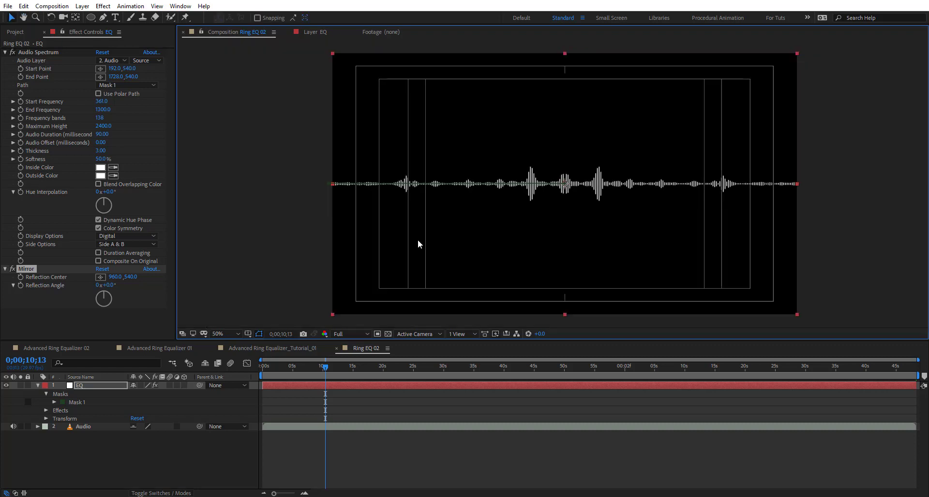
left_click(259, 334)
key("F2")
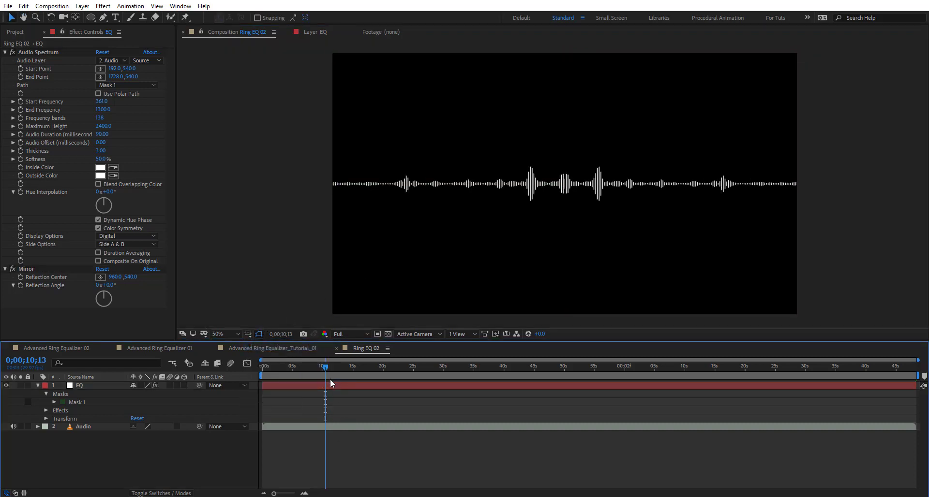
left_click_drag(322, 372, 356, 393)
Duplicate the EQ layer and set the copy's Audio Spectrum display option to Analog lines.
left_click(89, 385)
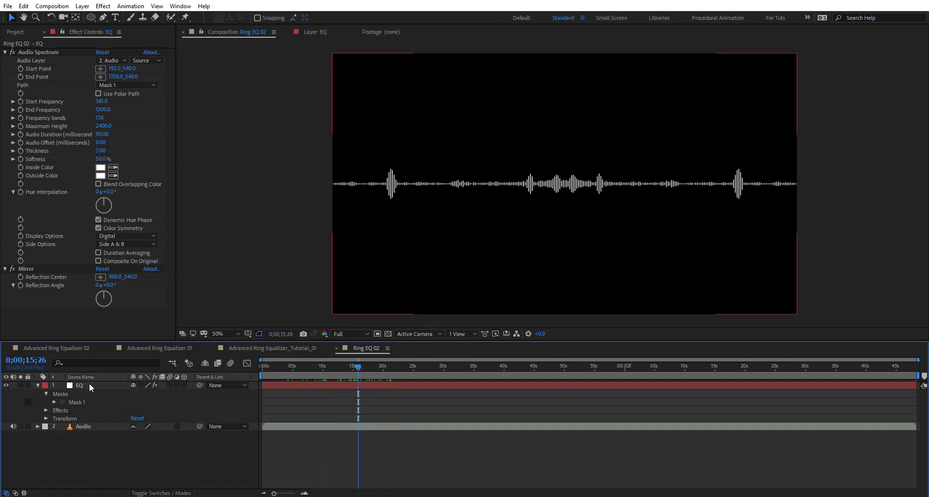
key("ctrl+d")
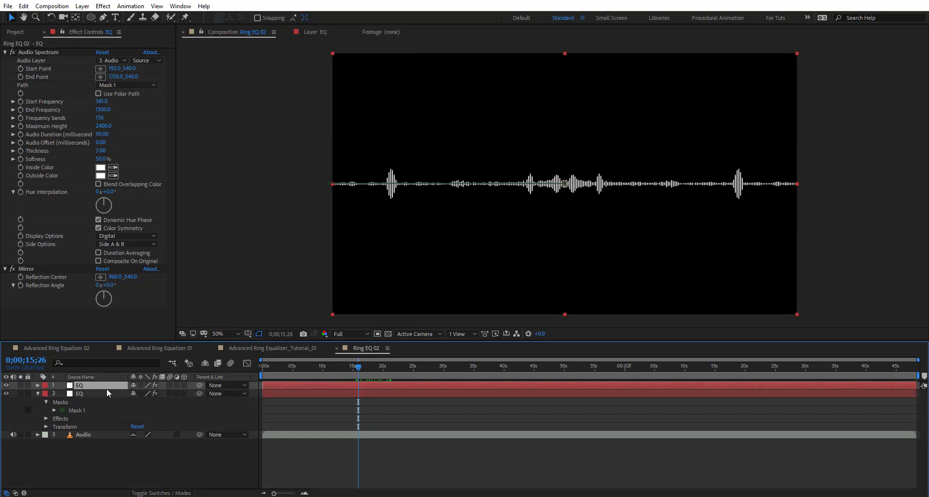
left_click(131, 239)
left_click(132, 257)
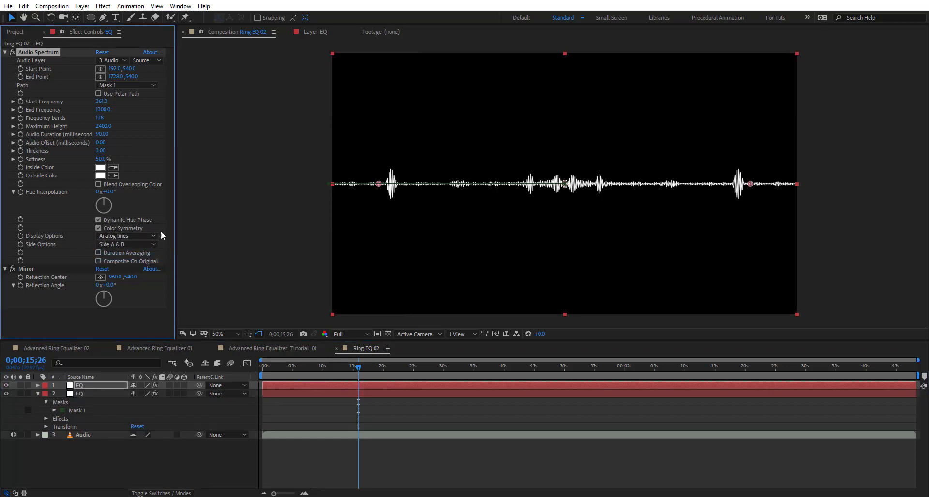
Set the duplicated EQ layer's Audio Spectrum side option to Side B and its thickness to 5.
left_click(153, 243)
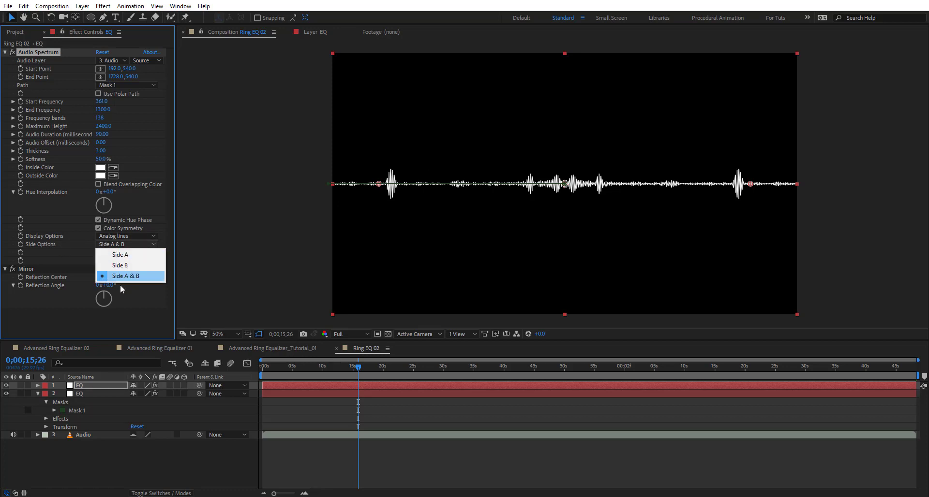
left_click(130, 260)
left_click(111, 340)
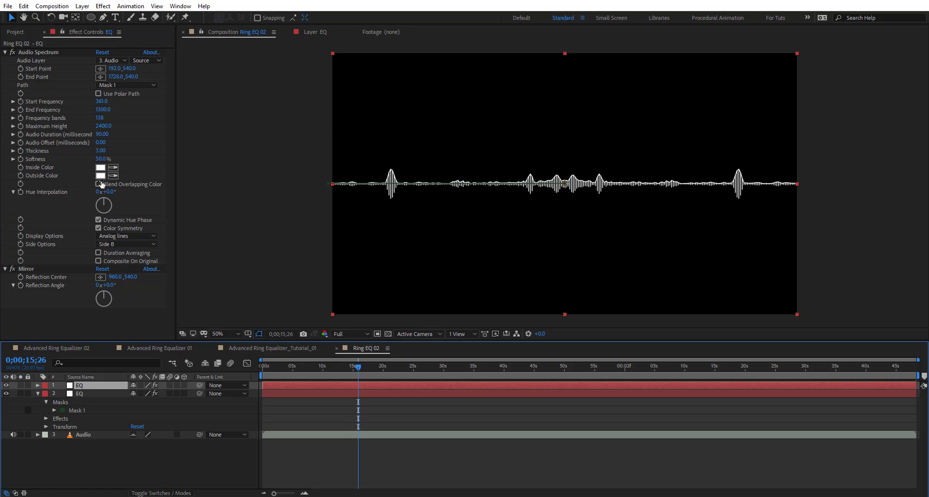
left_click(101, 152)
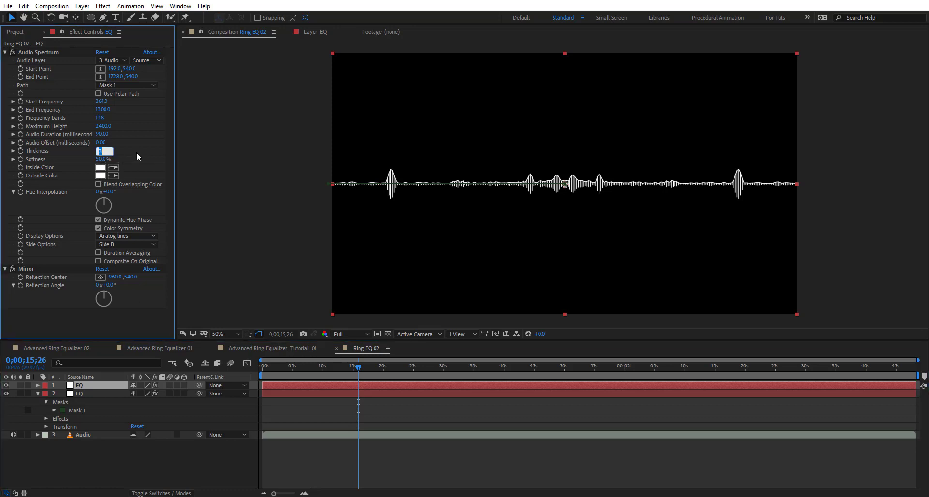
type("5")
key("Return")
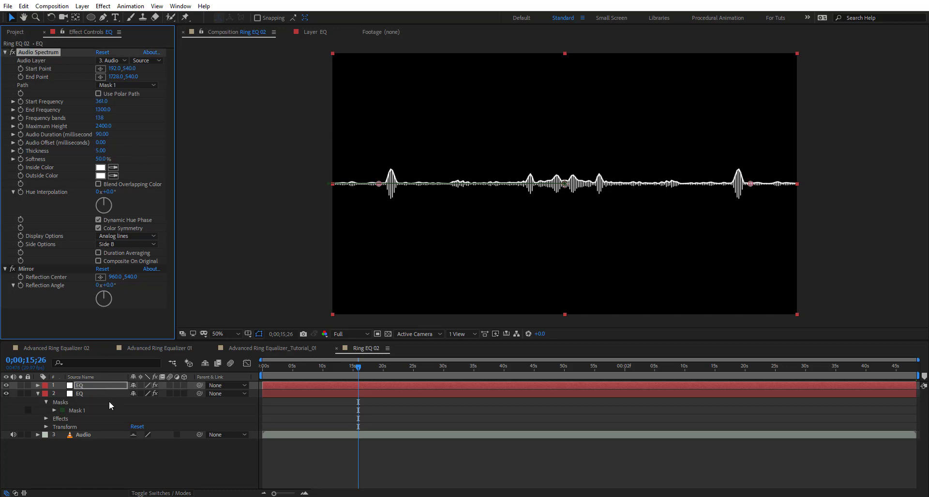
Set the original Digital EQ layer's opacity to 50% and duplicate the Analog lines EQ layer.
left_click(84, 394)
key("t")
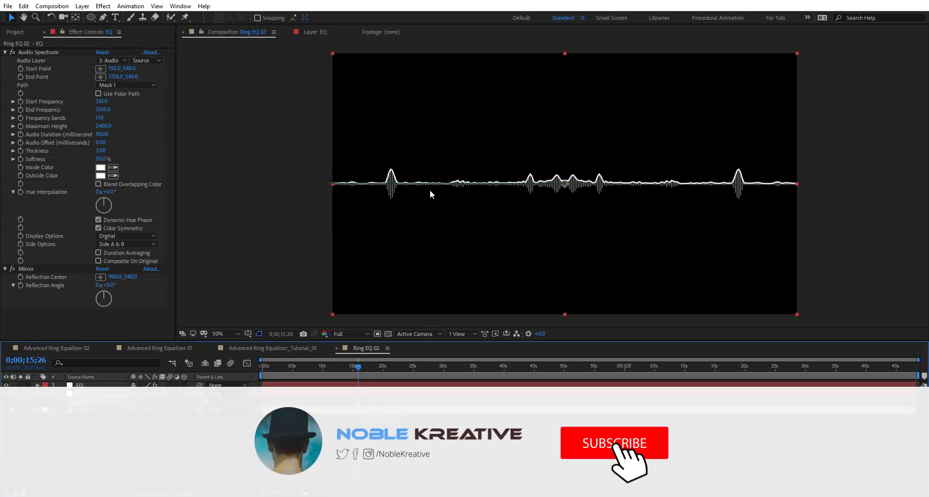
key("ctrl+d")
left_click(103, 388)
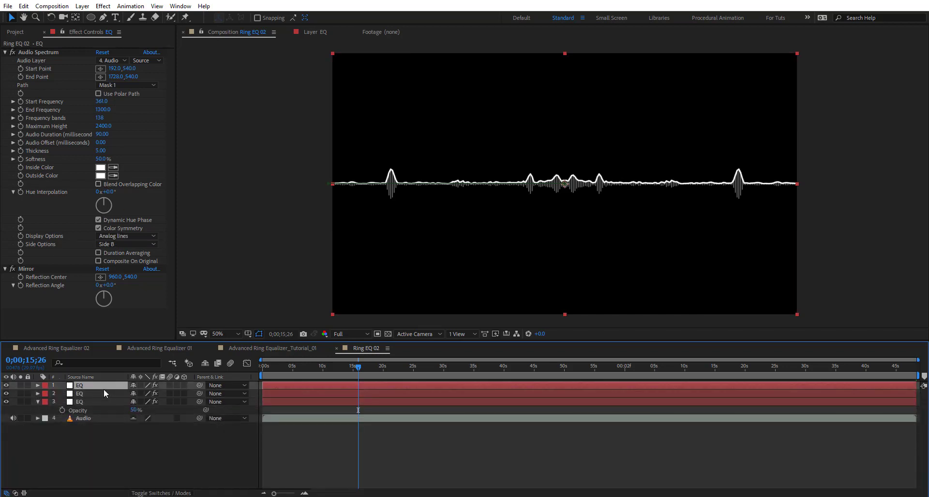
Set the new copy's Audio Spectrum to Side A with Analog dots display and check the spectrum at other times.
left_click(127, 245)
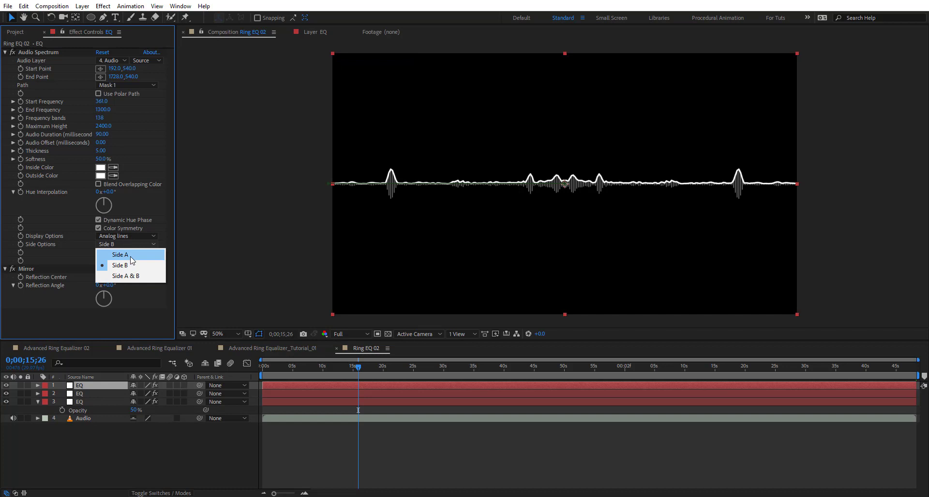
left_click(121, 255)
left_click(126, 236)
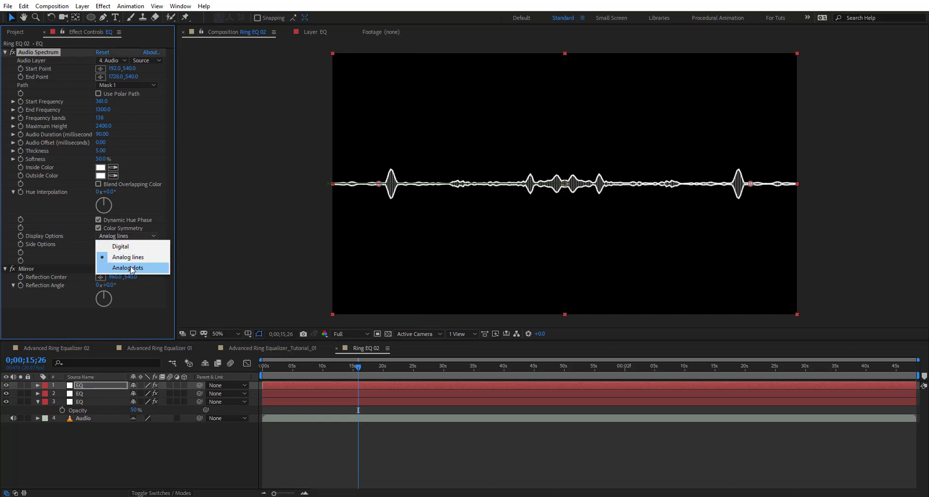
left_click(129, 268)
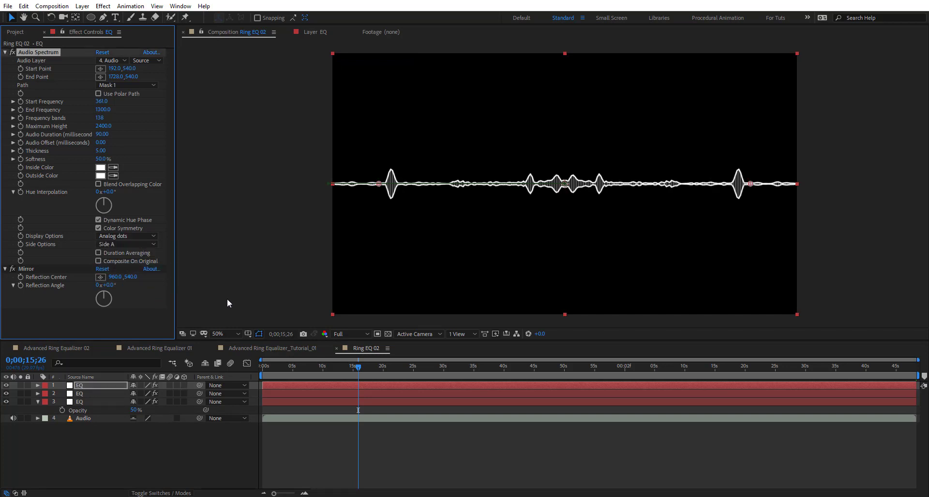
left_click(486, 441)
left_click_drag(288, 367, 357, 396)
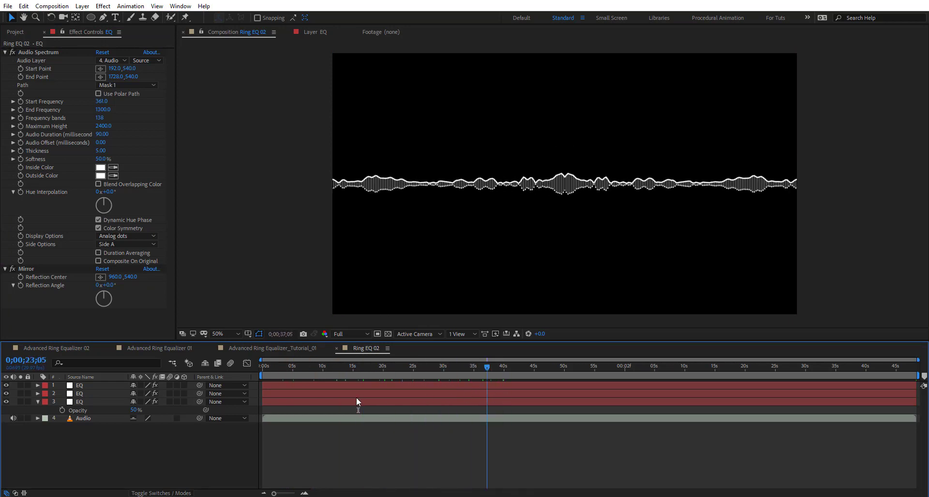
Pre-compose the three EQ layers and the Audio layer into a new composition named EQ 01.
left_click(38, 401)
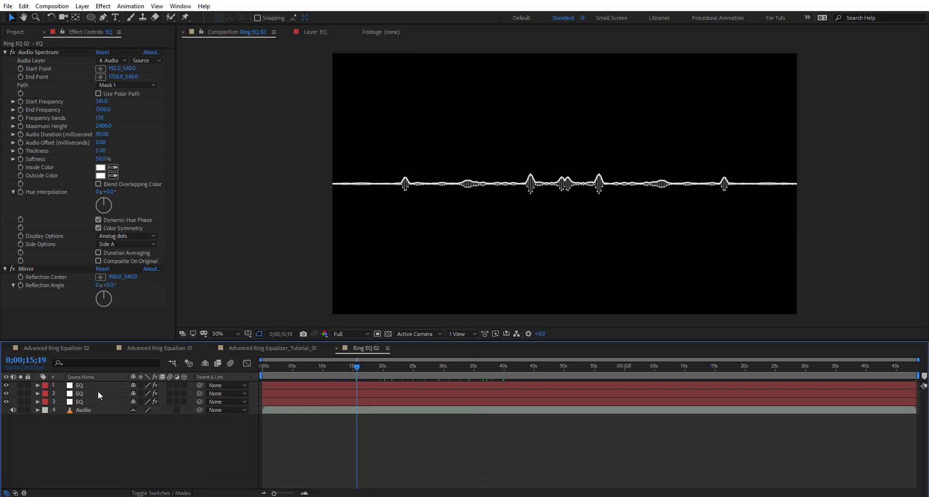
right_click(91, 411)
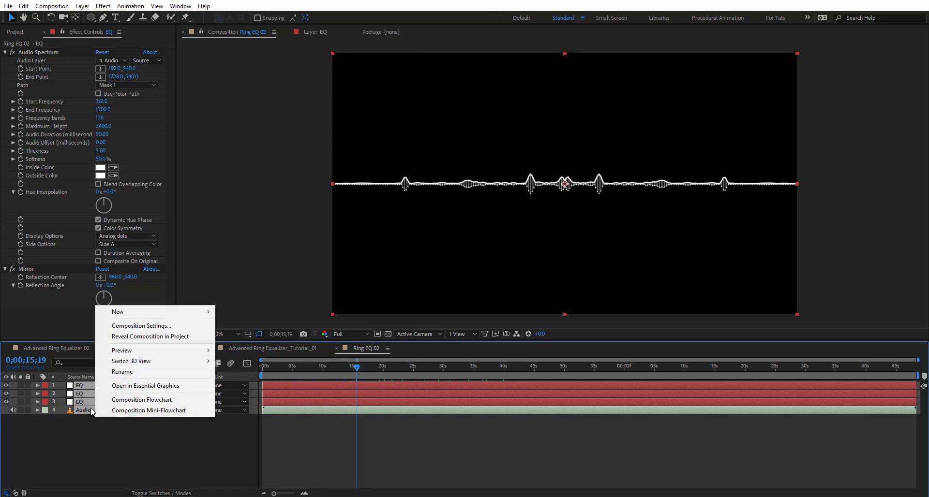
right_click(82, 402)
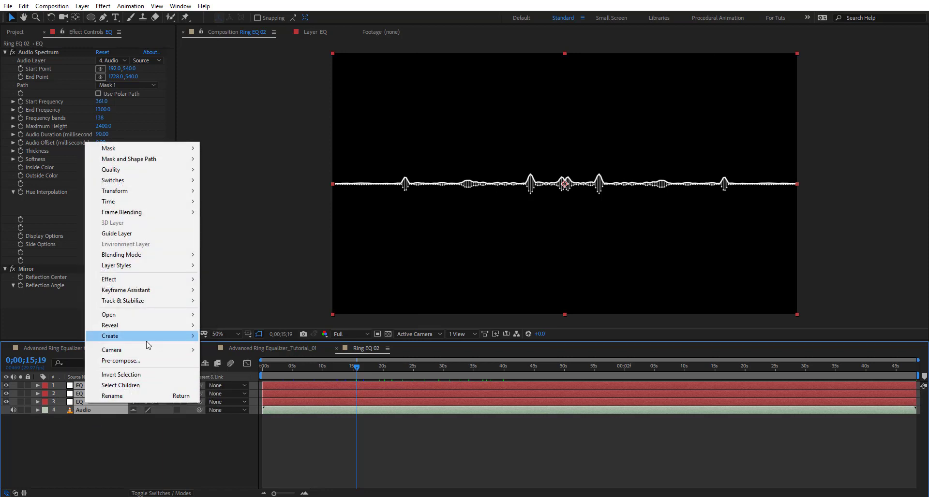
left_click(126, 361)
type("Ew")
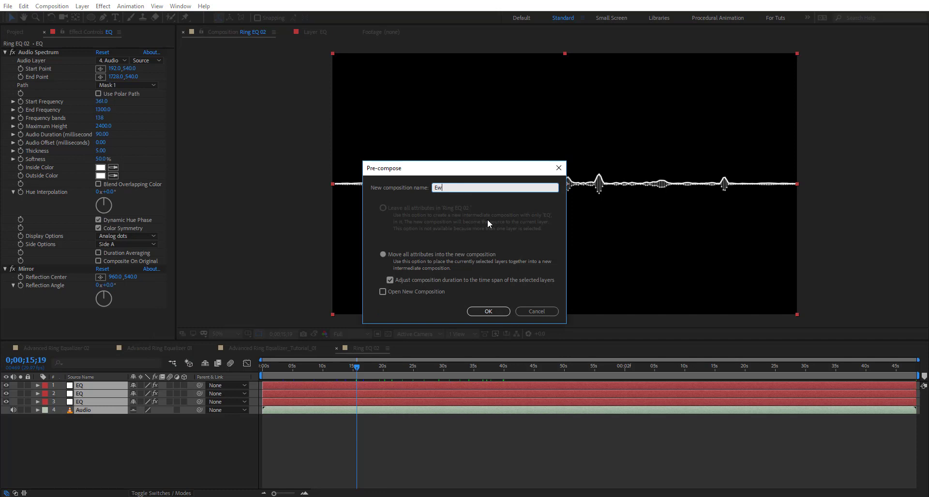
key("BackSpace")
type("01")
key("Return")
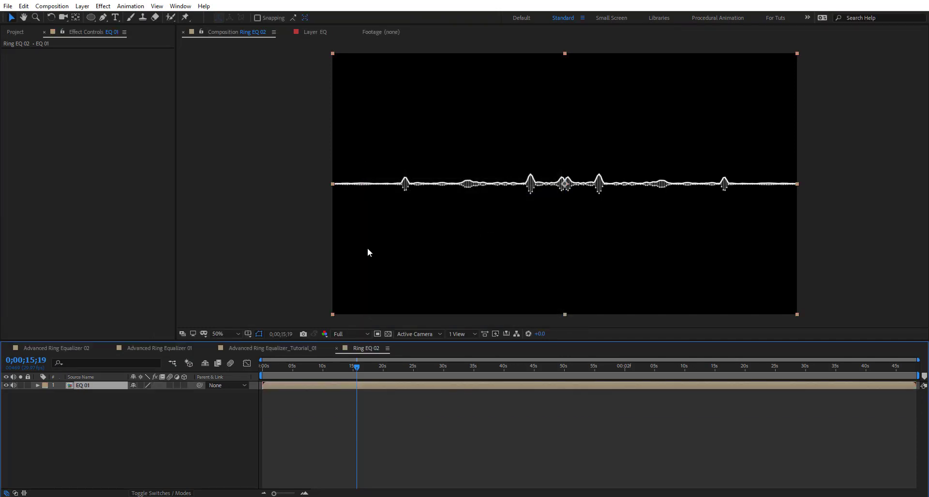
Apply the Polar Coordinates effect to EQ 01 with Rect to Polar conversion and 100% interpolation.
left_click(327, 375)
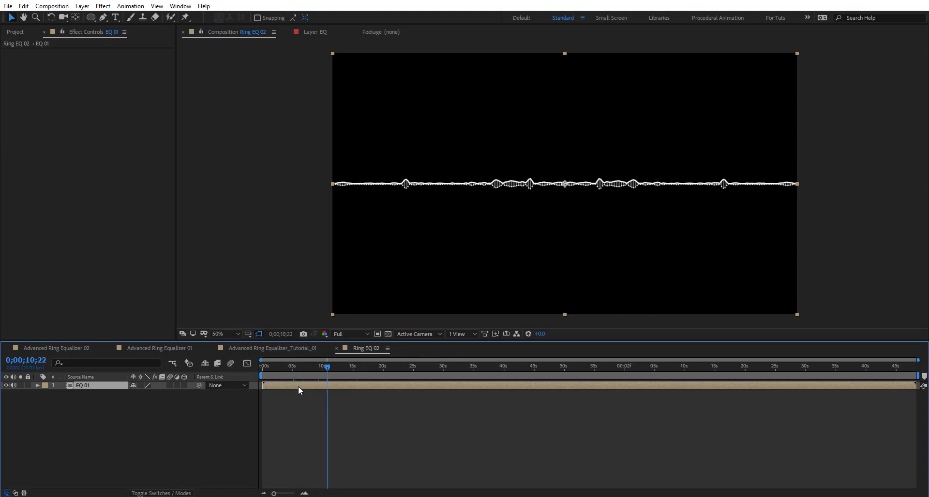
key("ctrl+space")
type("polar")
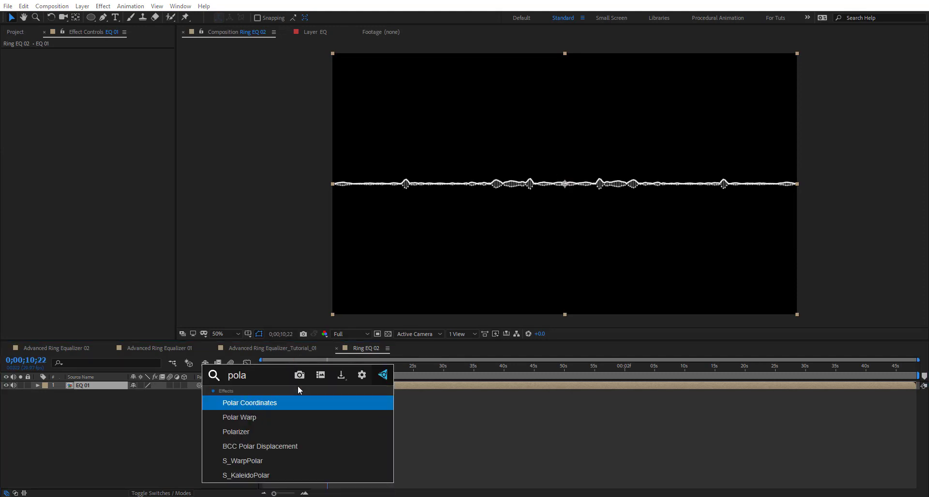
key("Return")
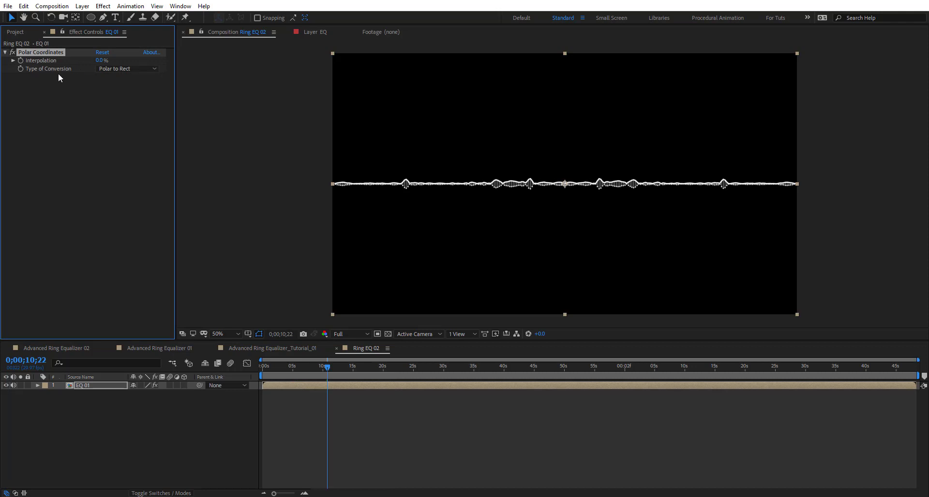
left_click(127, 68)
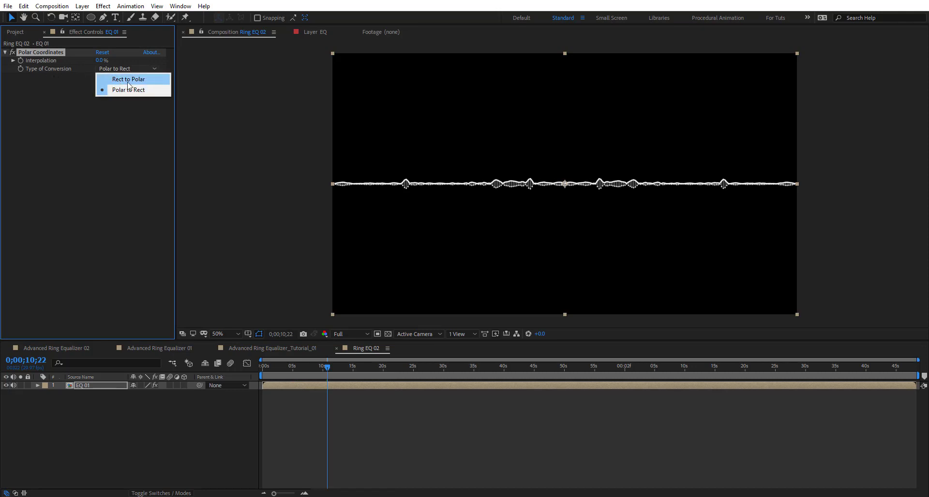
left_click(138, 81)
left_click_drag(101, 63, 261, 70)
left_click(427, 435)
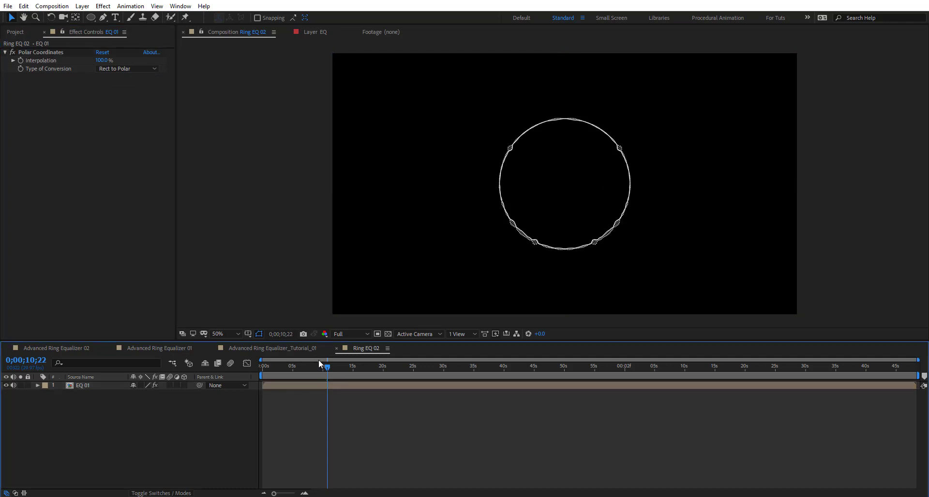
End the work area at 0;00;13;14, preview the ring animation and inspect it up close at 0;00;08;00.
mouse_move(343, 371)
left_mouse_down()
mouse_move(370, 377)
mouse_move(295, 375)
mouse_move(344, 384)
left_mouse_up()
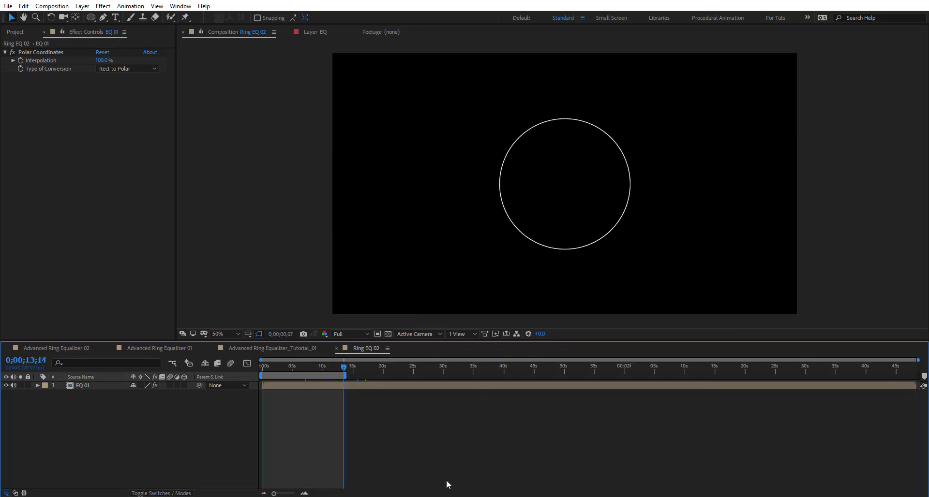
key("shift+slash")
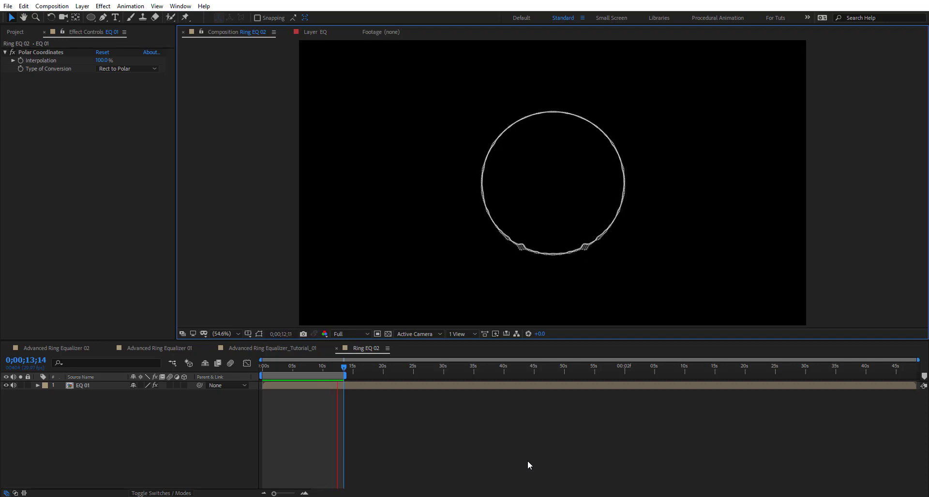
left_click_drag(284, 365, 310, 371)
key("slash")
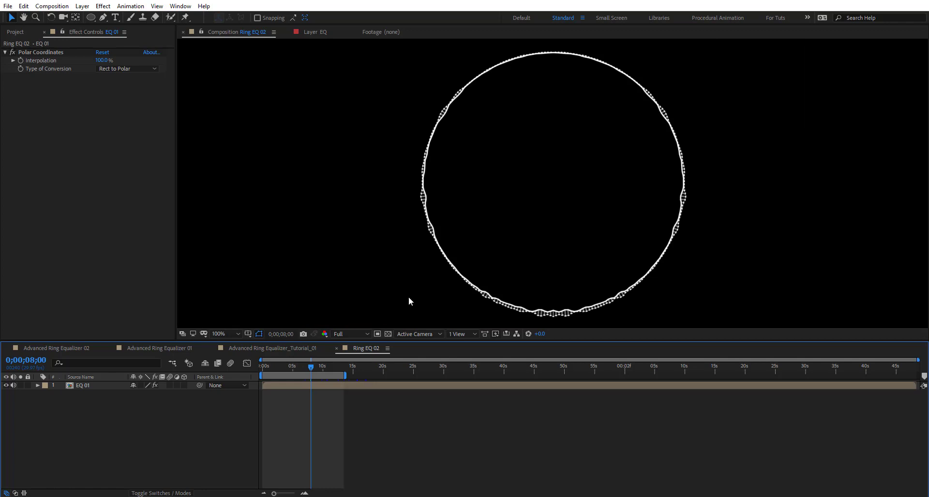
Copy the Color adjustment layer from Advanced Ring Equalizer_Tutorial_01 into Ring EQ 02 above EQ 01.
left_click(279, 348)
left_click(94, 385)
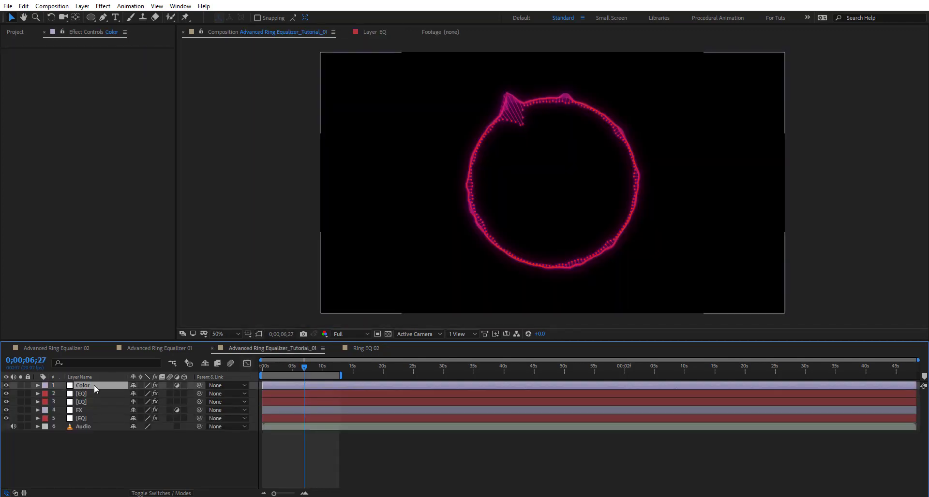
left_click(359, 348)
left_click(97, 385)
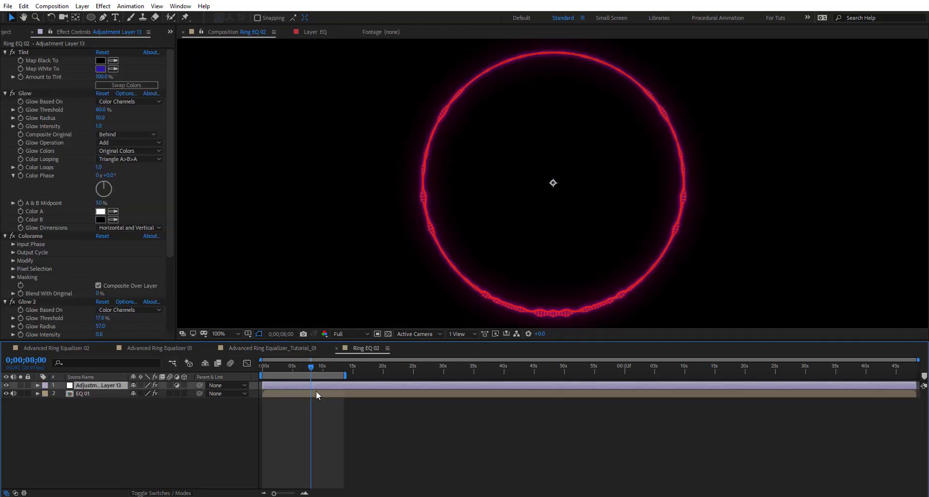
Check the colored ring at another time, hide the adjustment layer and inspect the white ring up close.
left_click_drag(317, 366, 287, 371)
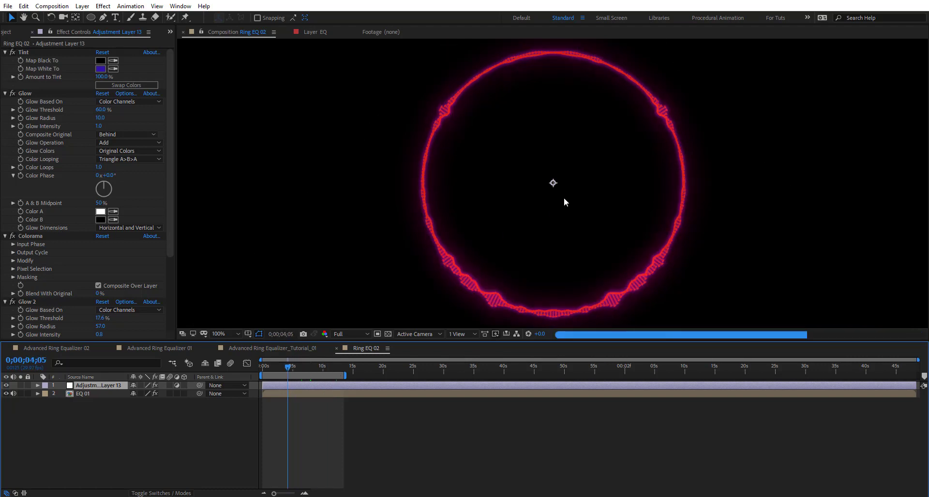
scroll(554, 189, "down", 2)
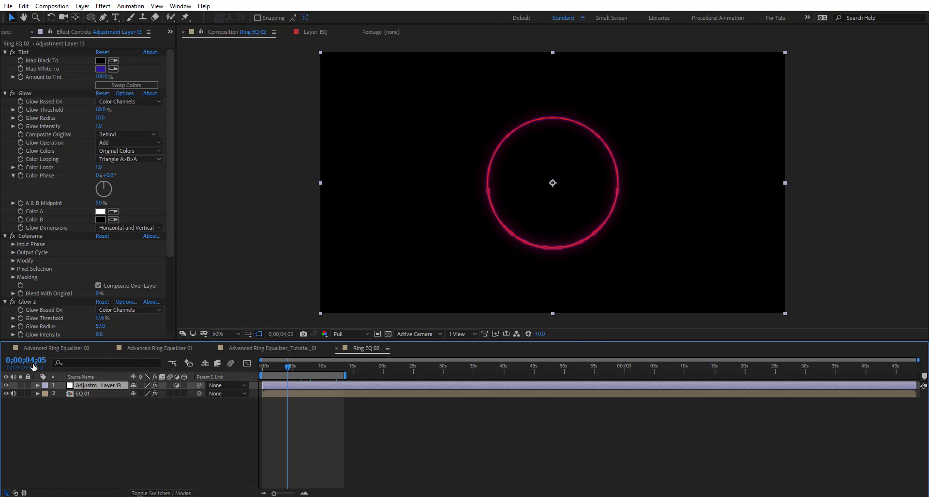
left_click(7, 385)
left_click_drag(287, 371, 303, 370)
scroll(623, 272, "up", 2)
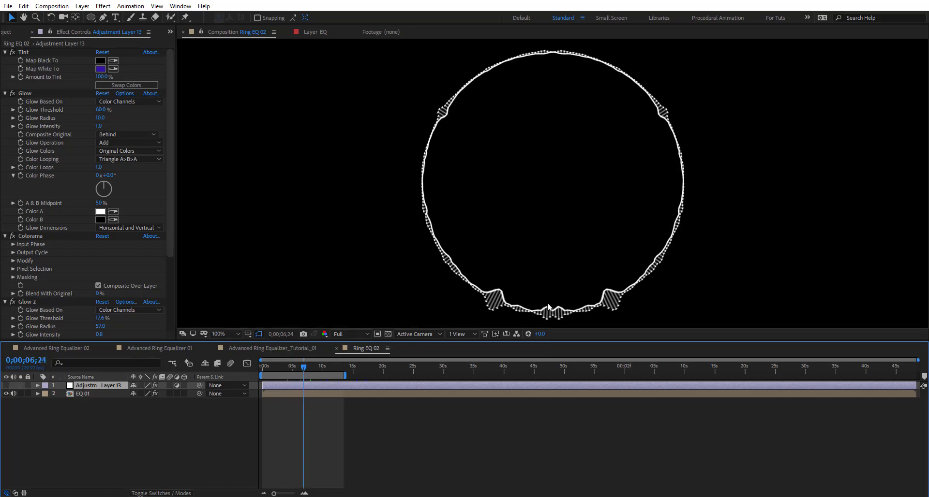